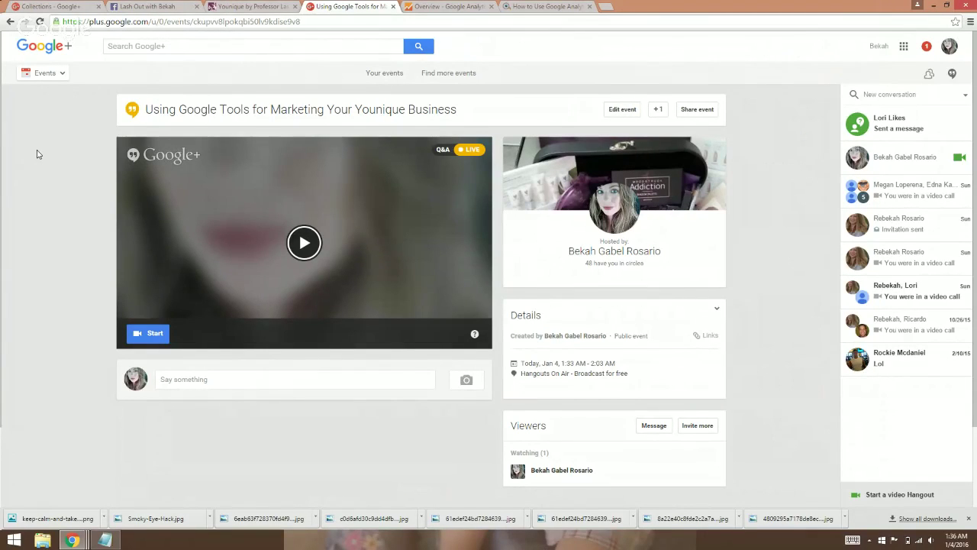
# Step: Open YouTube from the Google apps list and return to the Google+ event page
pyautogui.click(904, 46)
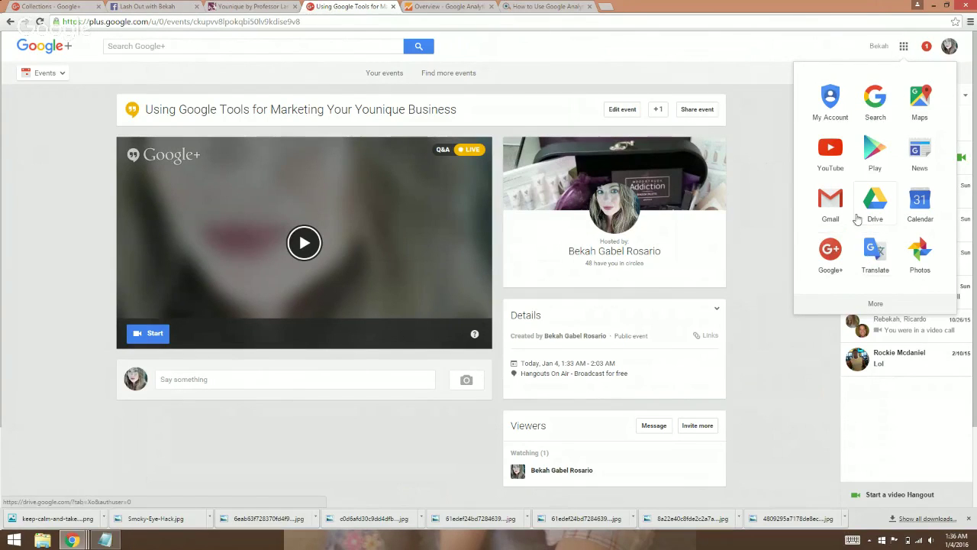
pyautogui.click(829, 153)
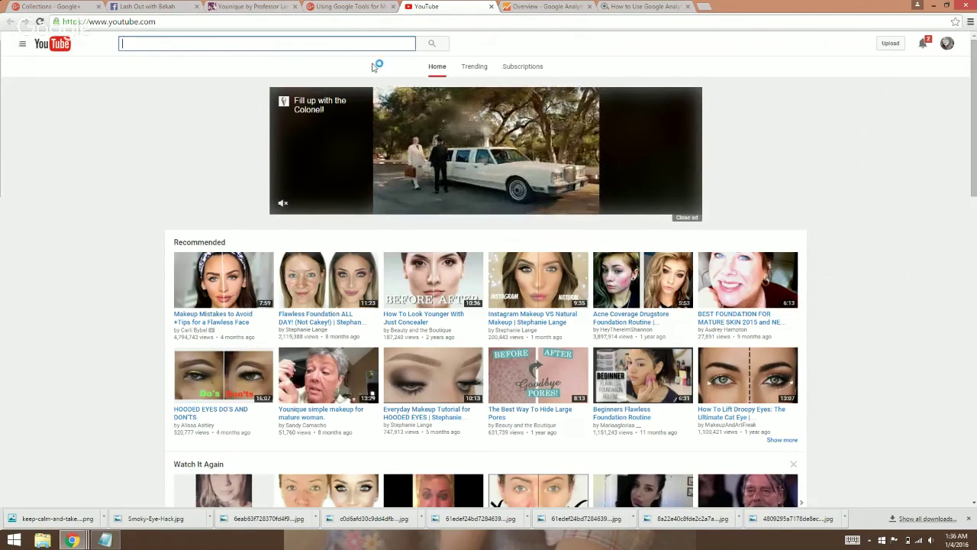
pyautogui.click(348, 6)
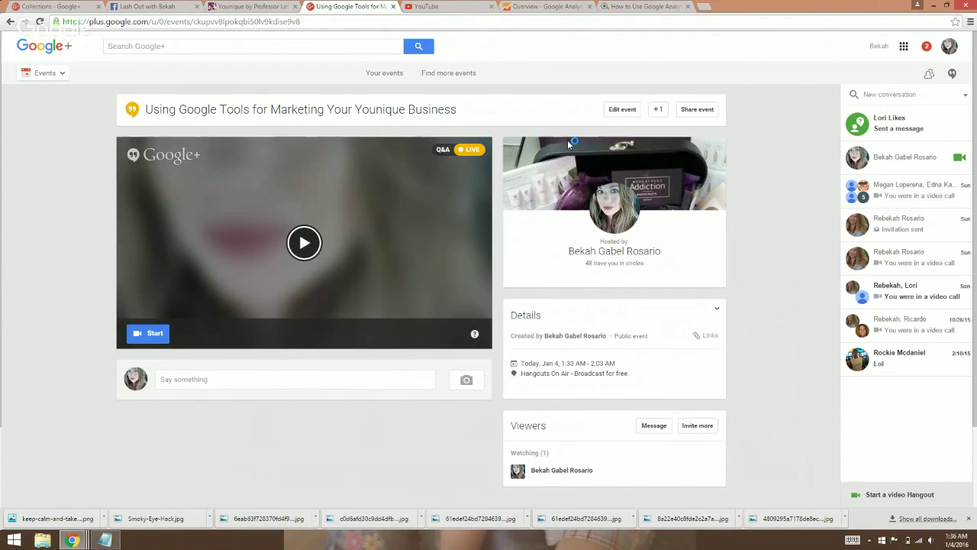
# Step: Switch to the Younique site and open My Look Book from My Office
pyautogui.click(236, 7)
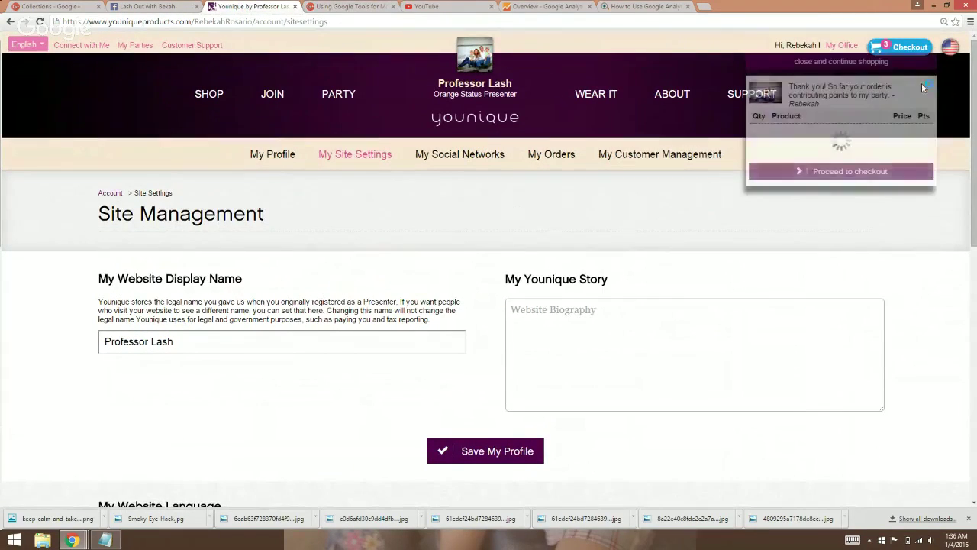
pyautogui.click(843, 47)
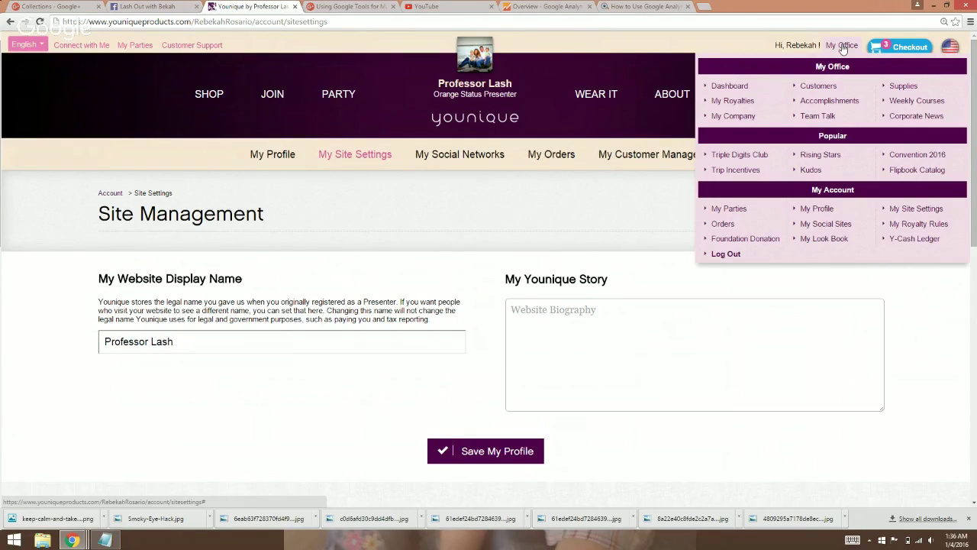
pyautogui.click(832, 242)
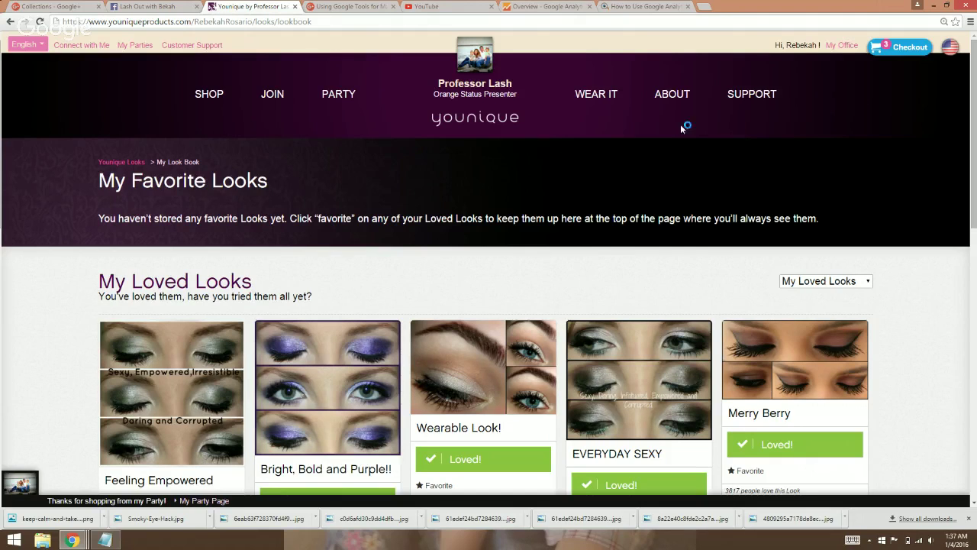
# Step: Open the Younique Looks gallery from the footer links and browse the submitted looks
pyautogui.moveTo(974, 128); pyautogui.dragTo(976, 399)
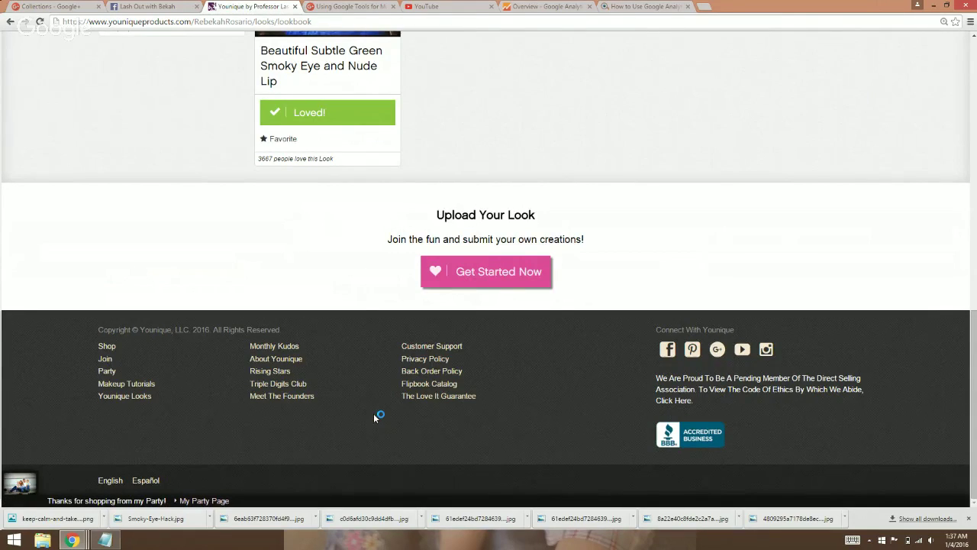
pyautogui.click(131, 400)
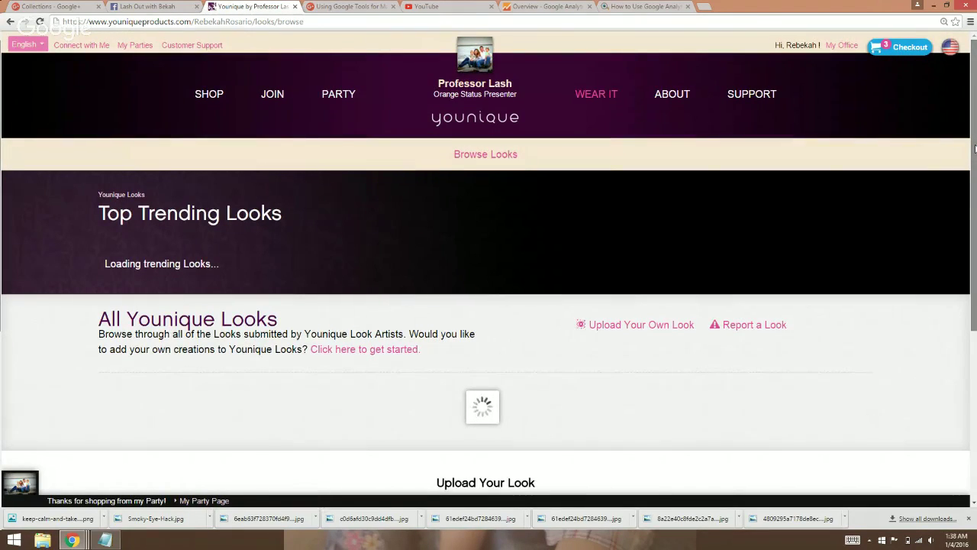
pyautogui.moveTo(975, 148); pyautogui.dragTo(975, 206)
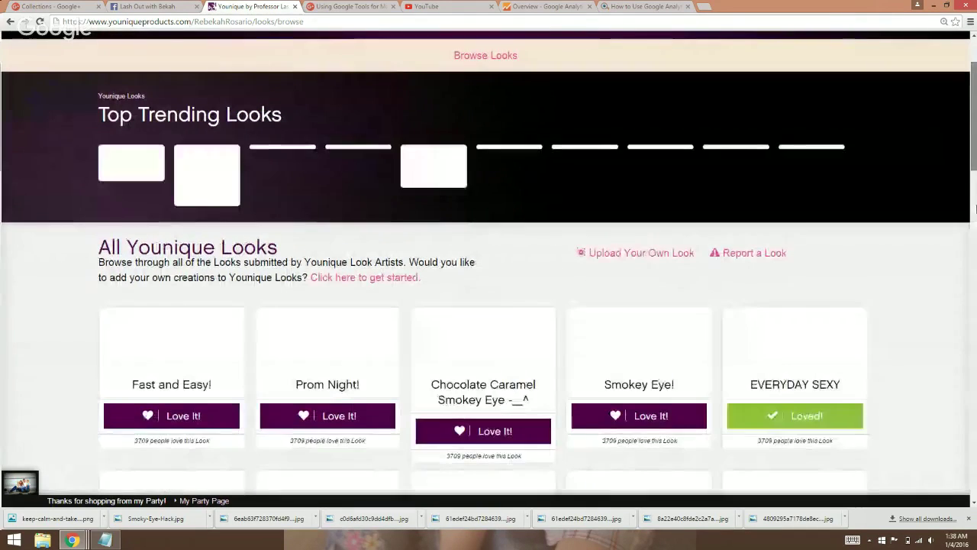
pyautogui.moveTo(976, 209); pyautogui.dragTo(976, 268)
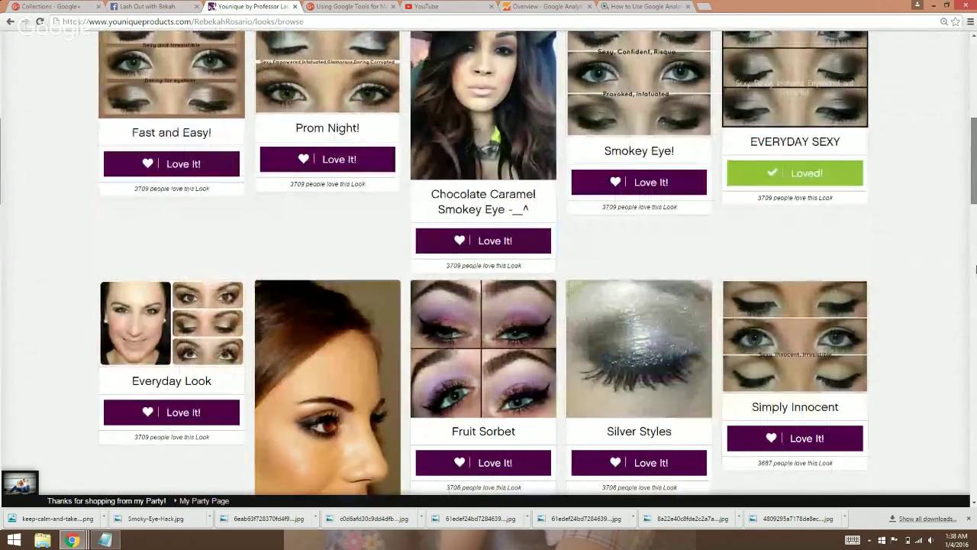
pyautogui.moveTo(976, 268); pyautogui.dragTo(976, 499)
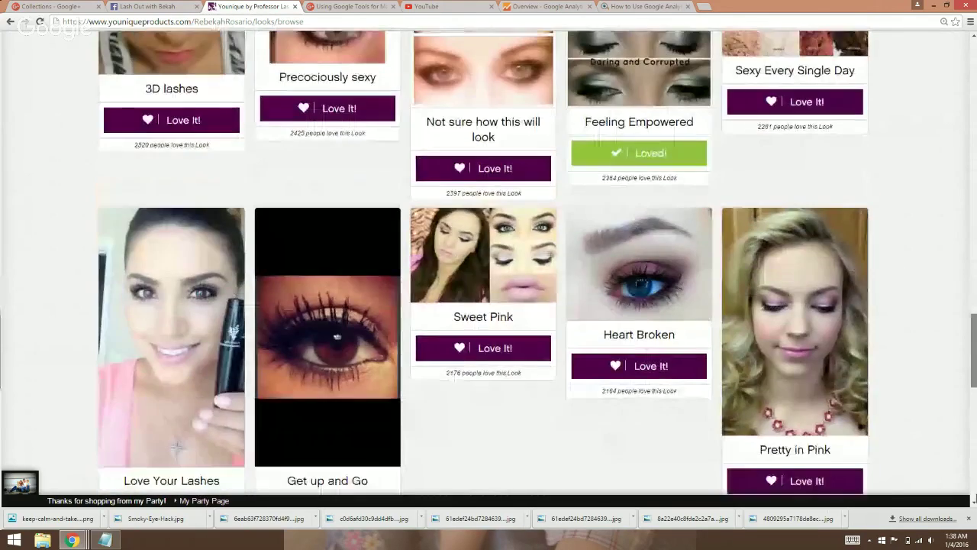
pyautogui.scroll(-2, 639, 395)
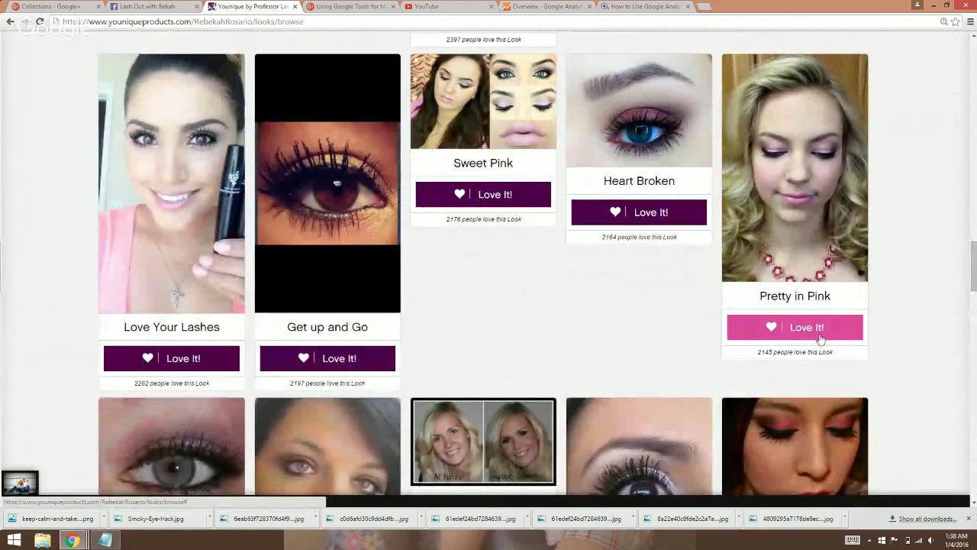
# Step: Mark the Pretty in Pink look in the Younique Looks gallery as loved
pyautogui.moveTo(976, 264); pyautogui.dragTo(975, 58)
pyautogui.moveTo(843, 45)
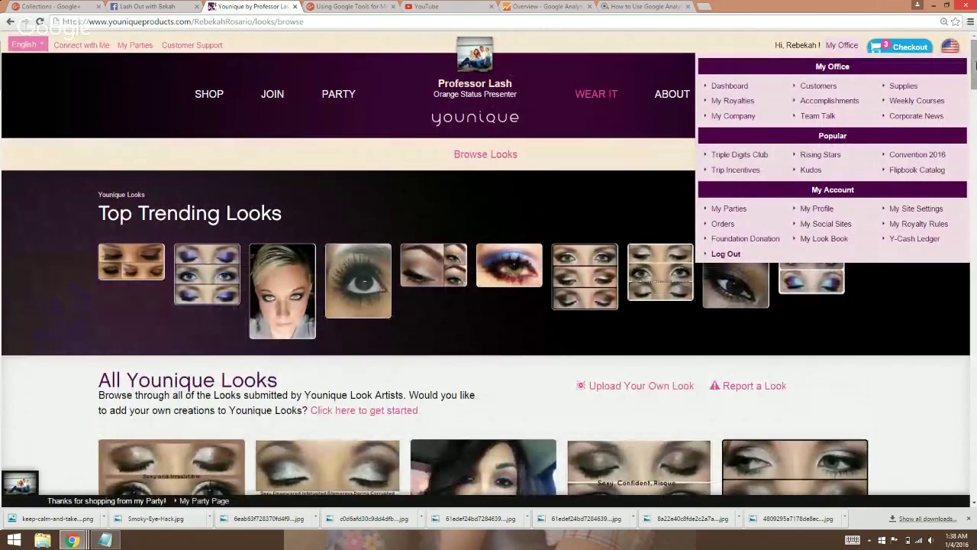
pyautogui.moveTo(975, 65); pyautogui.dragTo(975, 283)
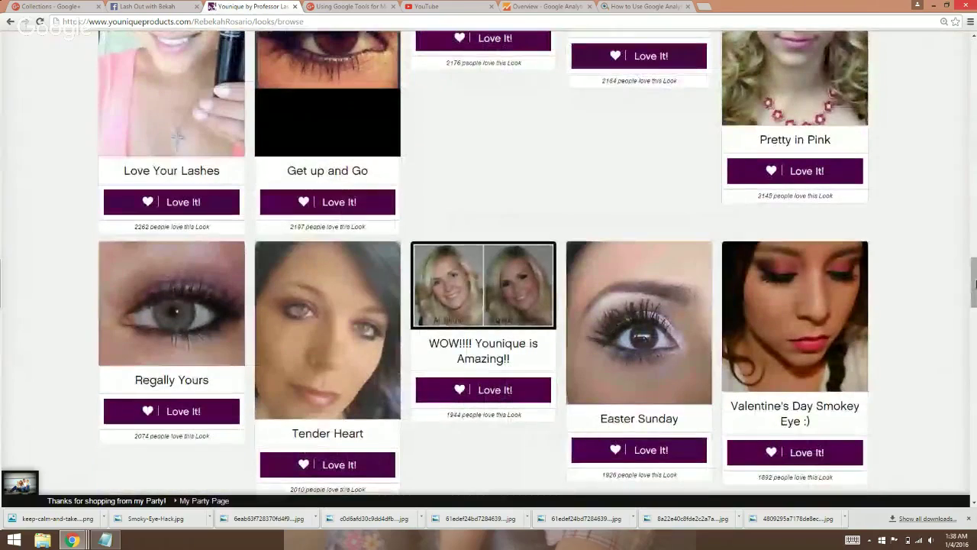
pyautogui.click(805, 171)
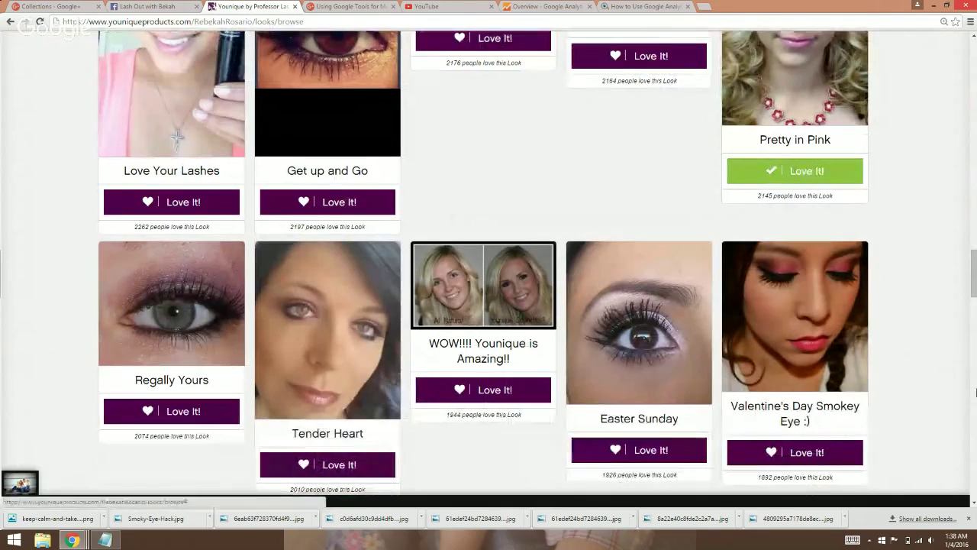
# Step: Return to My Look Book and check the loved looks and the available look filter options
pyautogui.moveTo(975, 282); pyautogui.dragTo(974, 64)
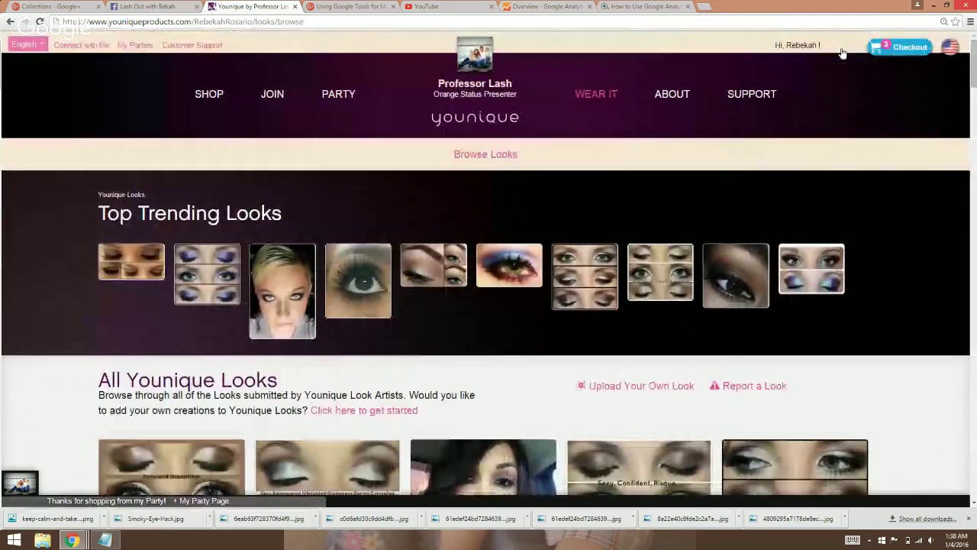
pyautogui.moveTo(842, 49)
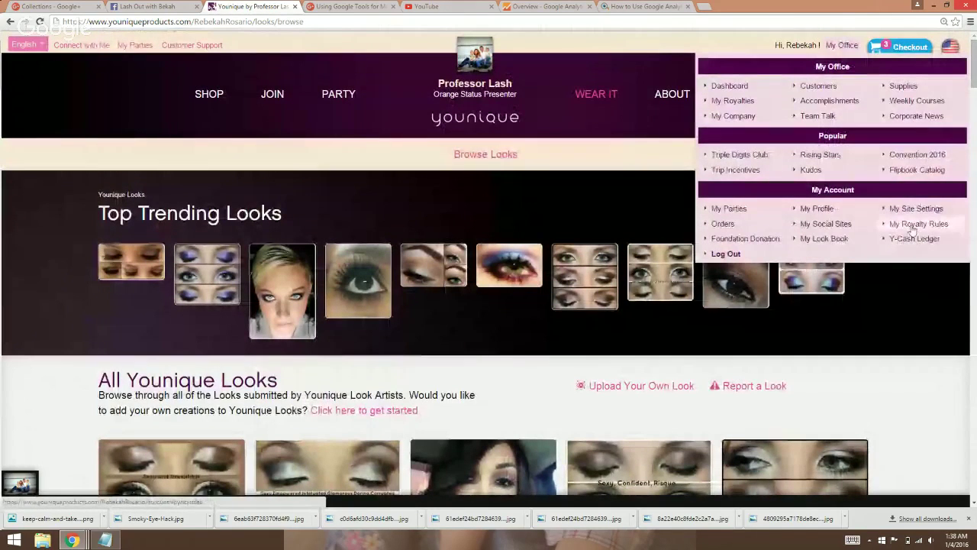
pyautogui.click(825, 243)
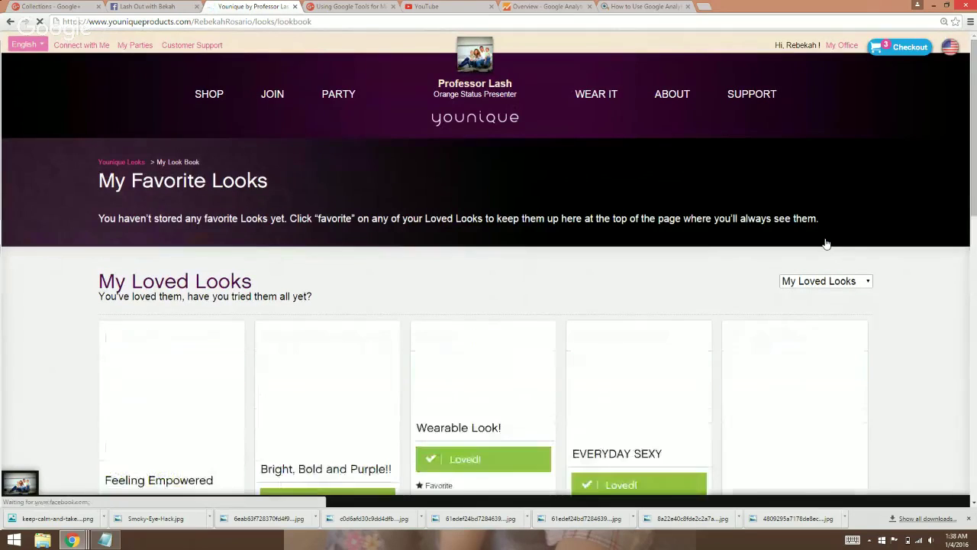
pyautogui.scroll(-3, 840, 252)
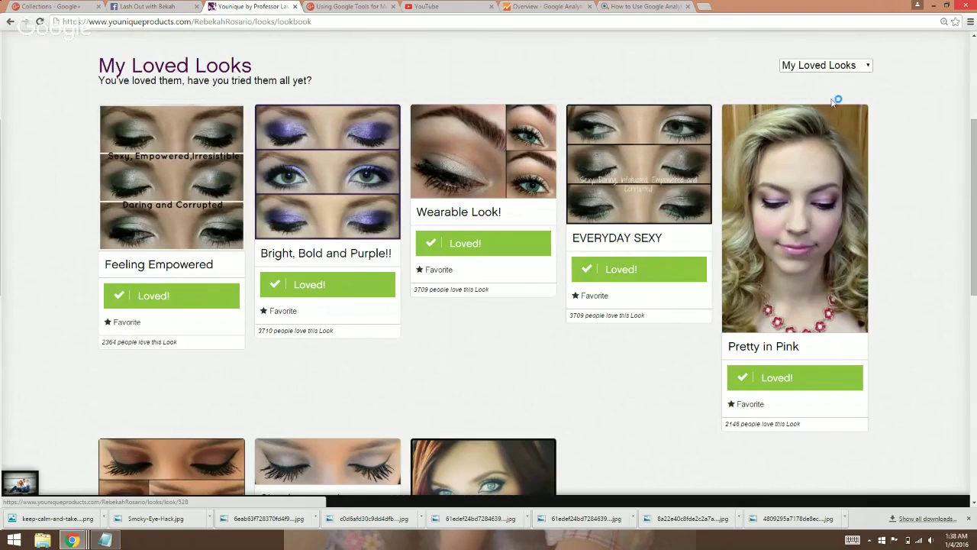
pyautogui.click(824, 66)
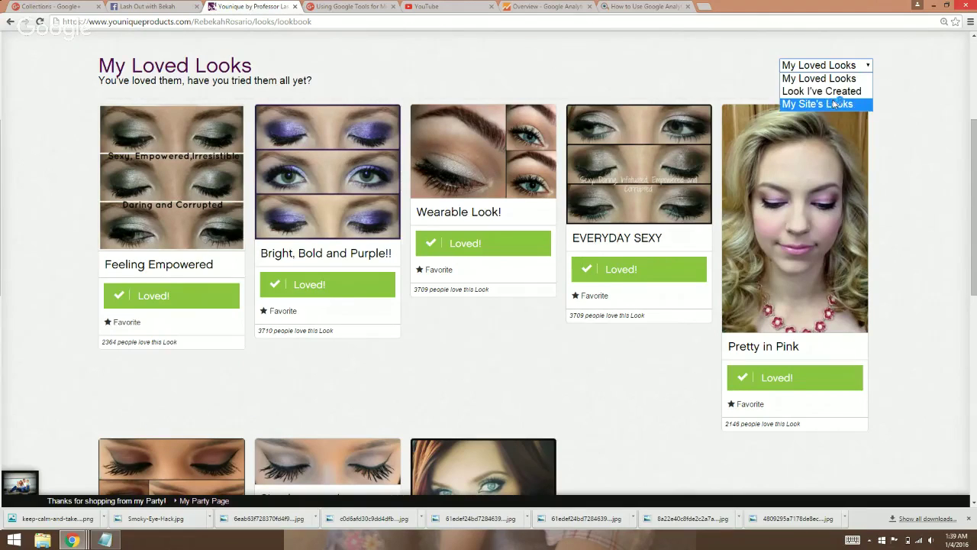
pyautogui.click(898, 161)
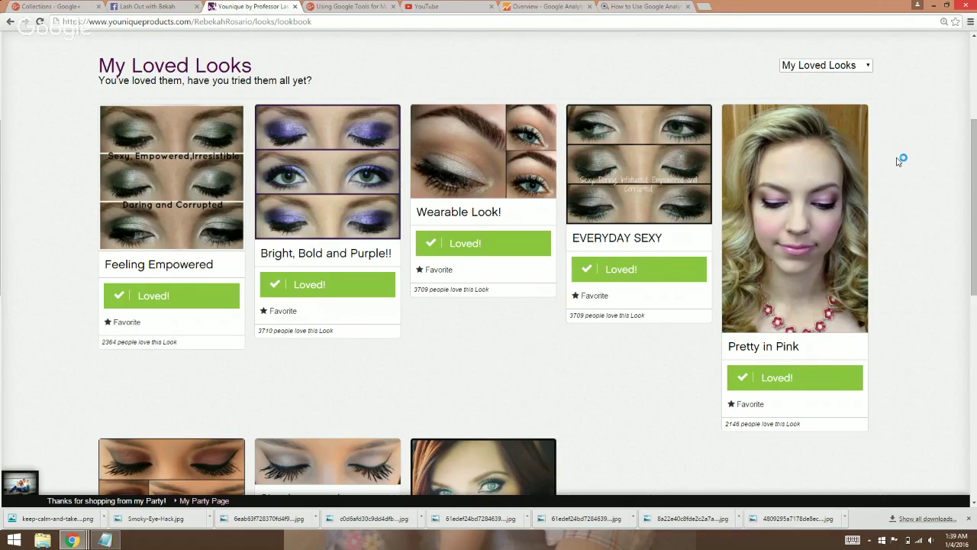
# Step: Open the Pretty in Pink look from the loved looks and review its products used and artist notes
pyautogui.click(816, 249)
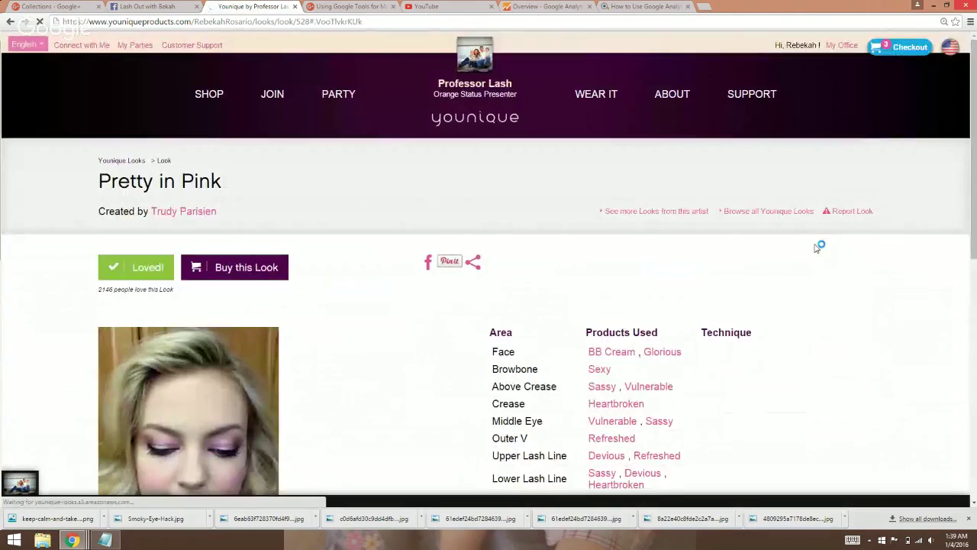
pyautogui.scroll(-2, 976, 244)
pyautogui.moveTo(976, 245); pyautogui.dragTo(975, 265)
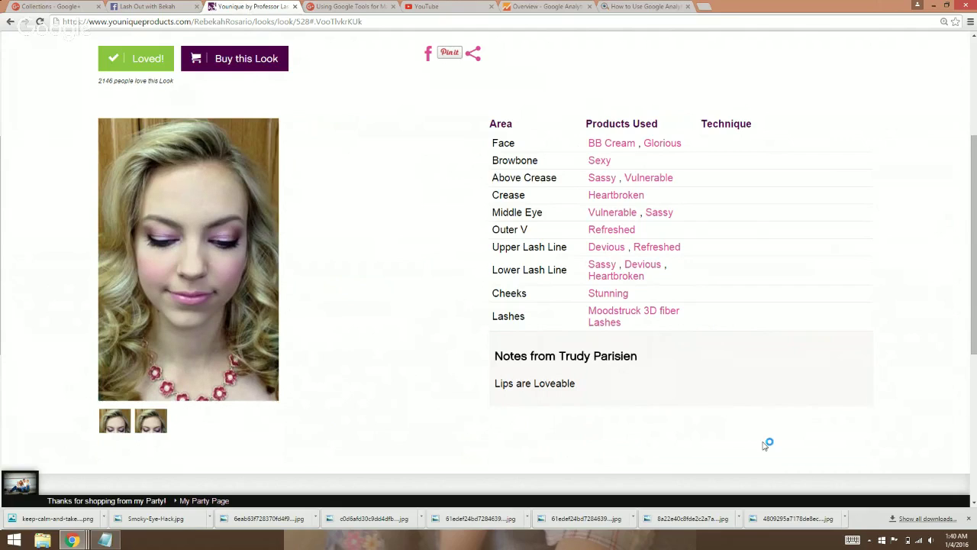
pyautogui.moveTo(975, 273); pyautogui.dragTo(975, 416)
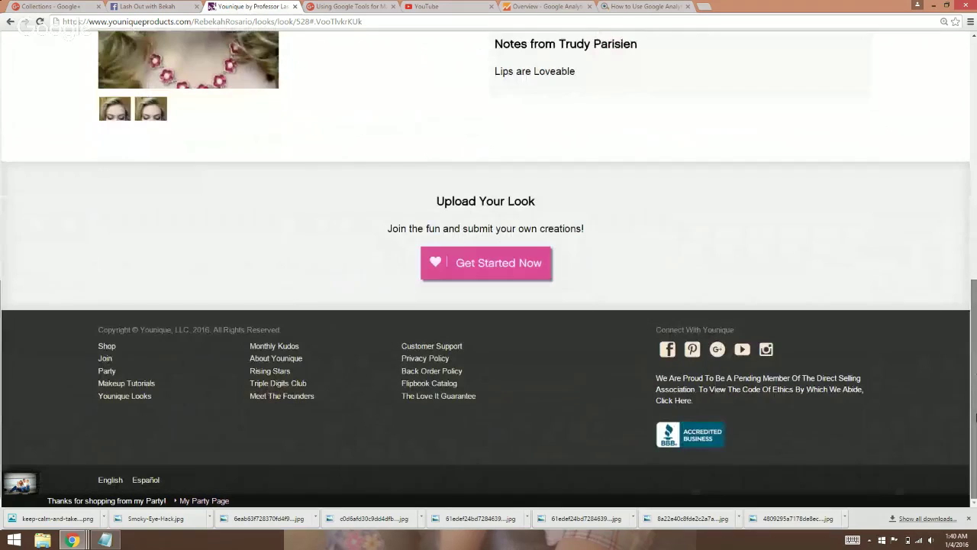
pyautogui.click(133, 397)
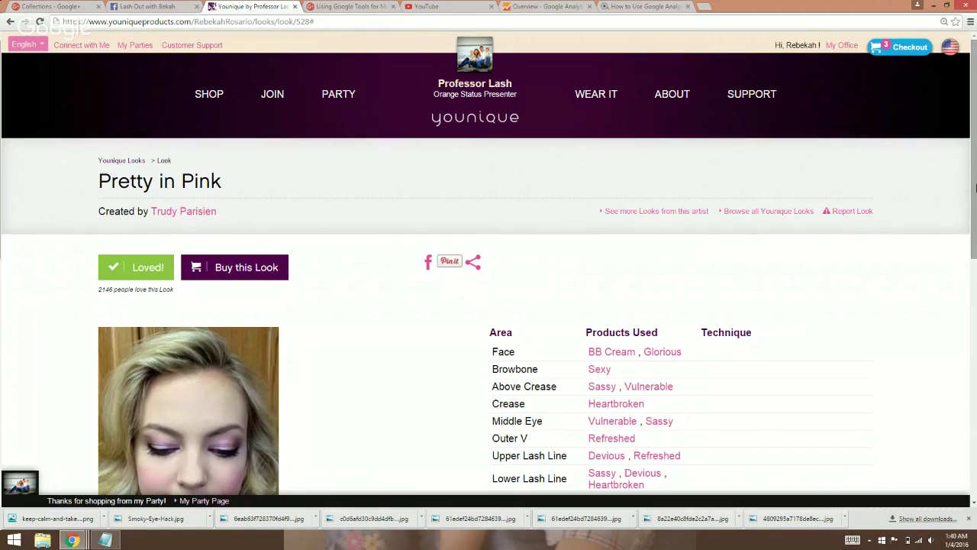
# Step: Open My Site Settings from the My Account section of My Office
pyautogui.moveTo(976, 188); pyautogui.dragTo(976, 144)
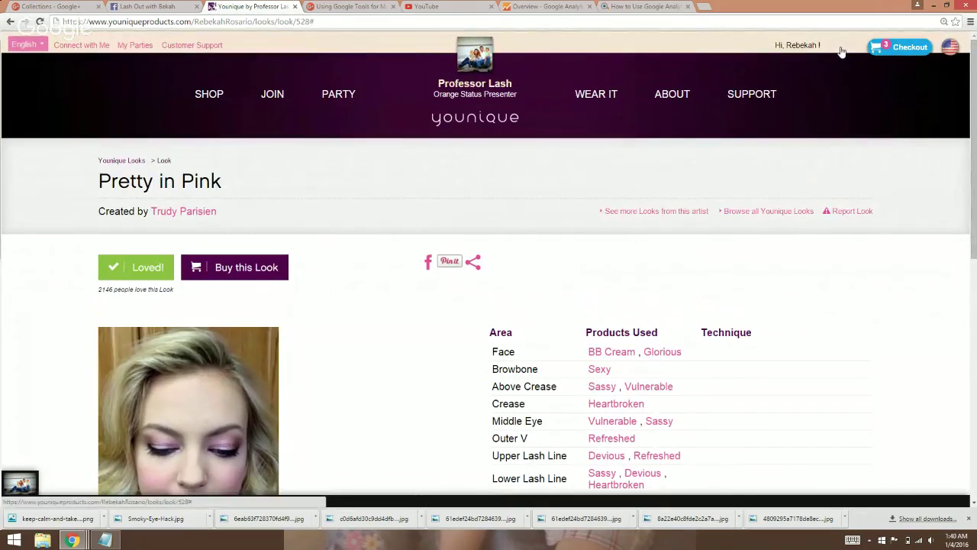
pyautogui.moveTo(840, 48)
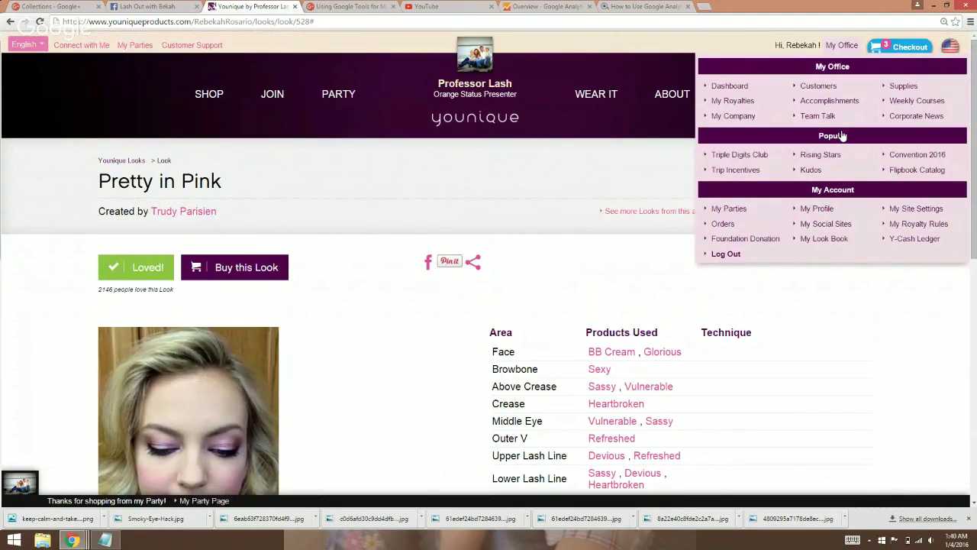
pyautogui.click(925, 211)
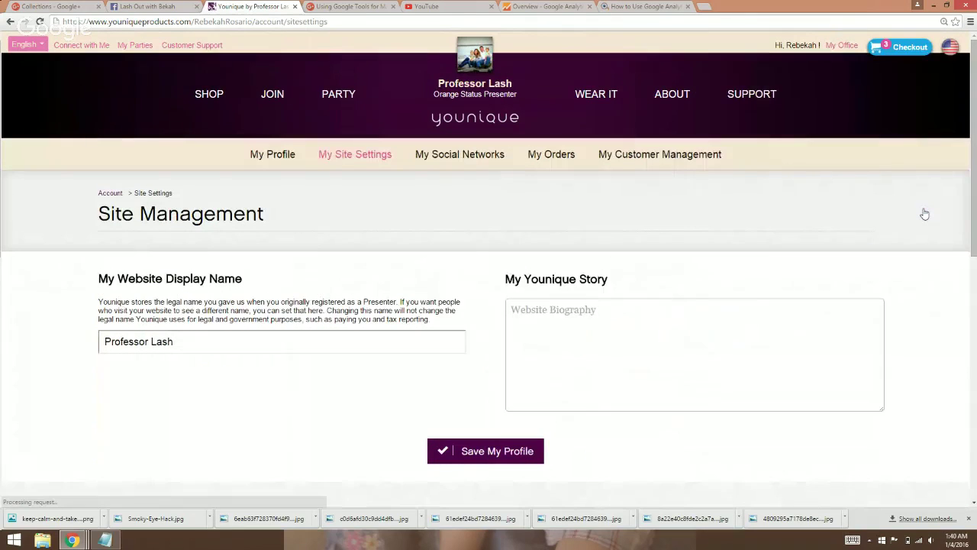
# Step: Examine the My Website Display Name and My Younique Story fields in the site settings
pyautogui.moveTo(975, 130); pyautogui.dragTo(974, 158)
pyautogui.click(182, 279)
pyautogui.moveTo(182, 280); pyautogui.dragTo(70, 260)
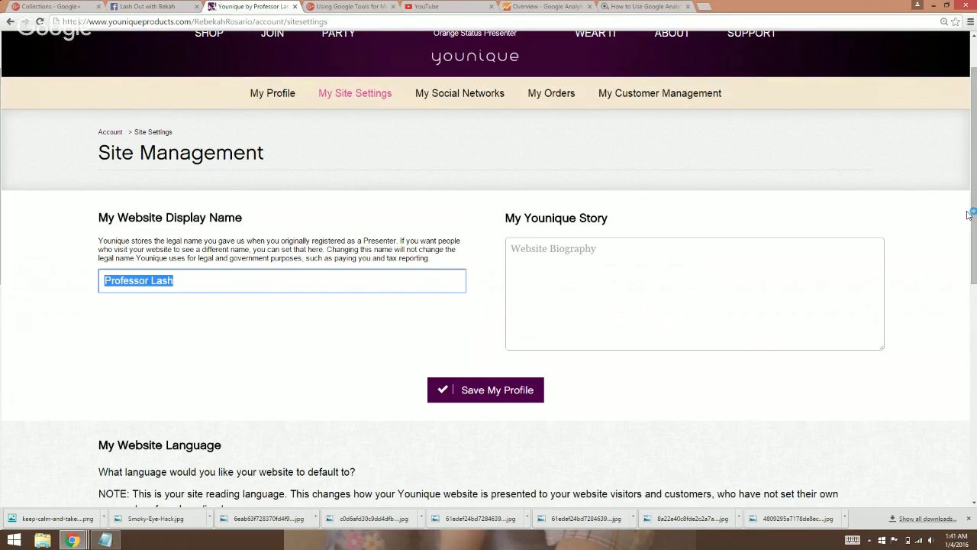
pyautogui.moveTo(968, 214); pyautogui.dragTo(969, 187)
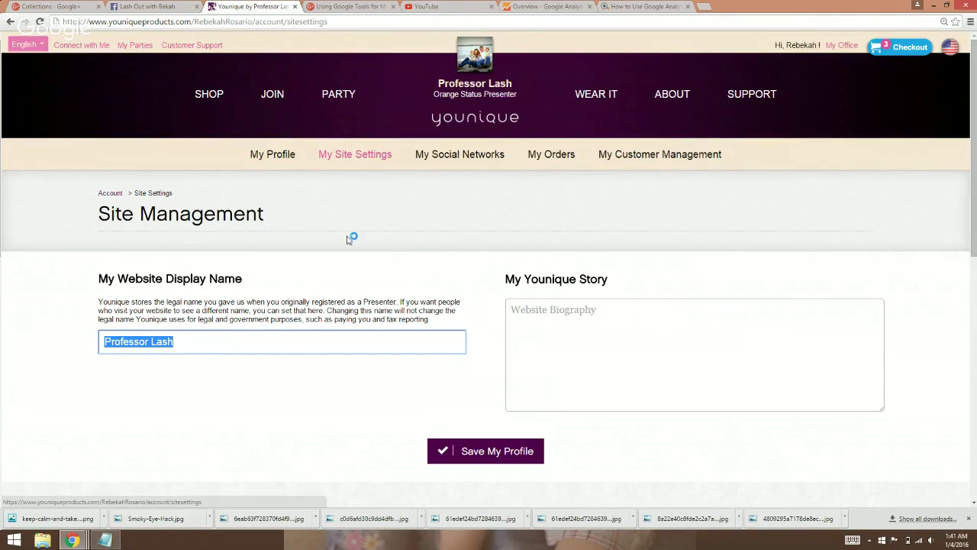
pyautogui.click(195, 344)
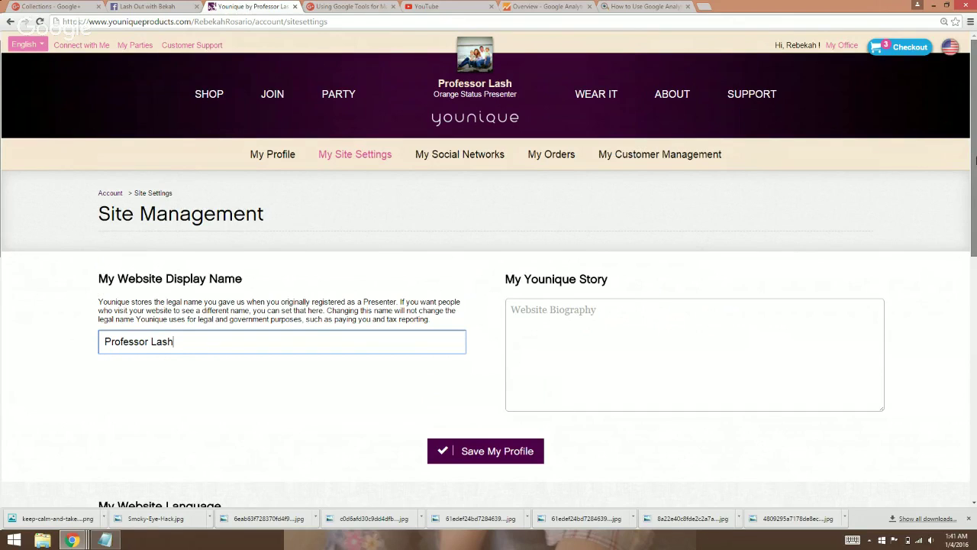
pyautogui.moveTo(976, 159); pyautogui.dragTo(976, 242)
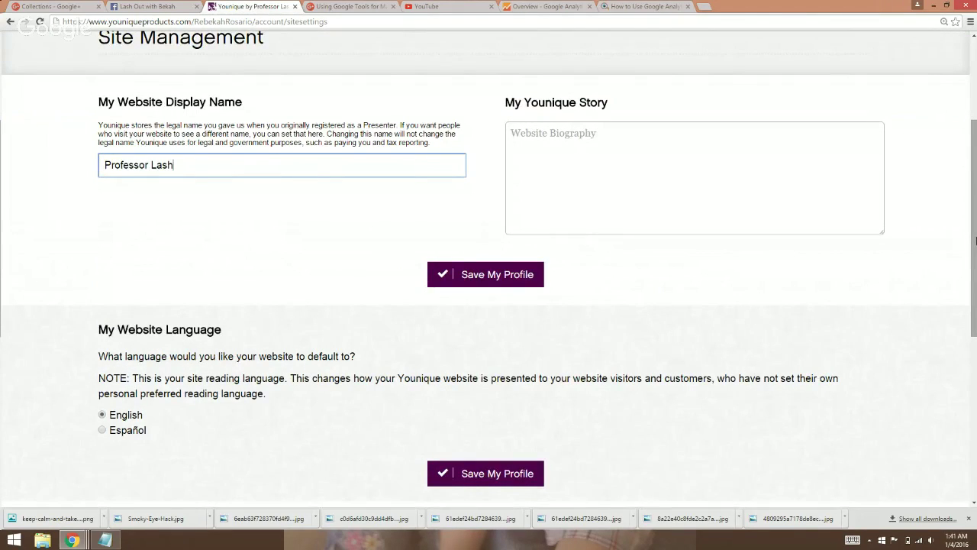
pyautogui.click(669, 213)
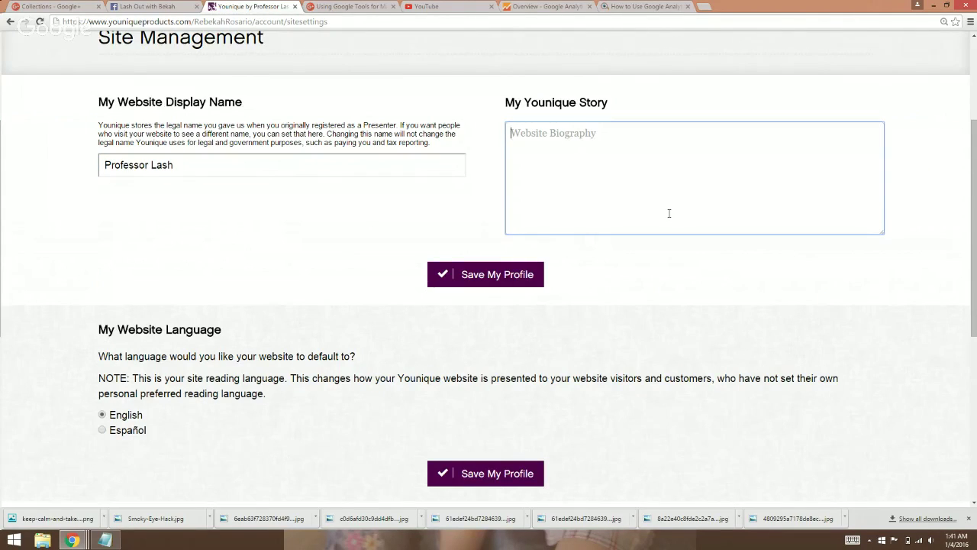
# Step: Open the presenter website's main page through the display name in the site header
pyautogui.moveTo(974, 304); pyautogui.dragTo(973, 225)
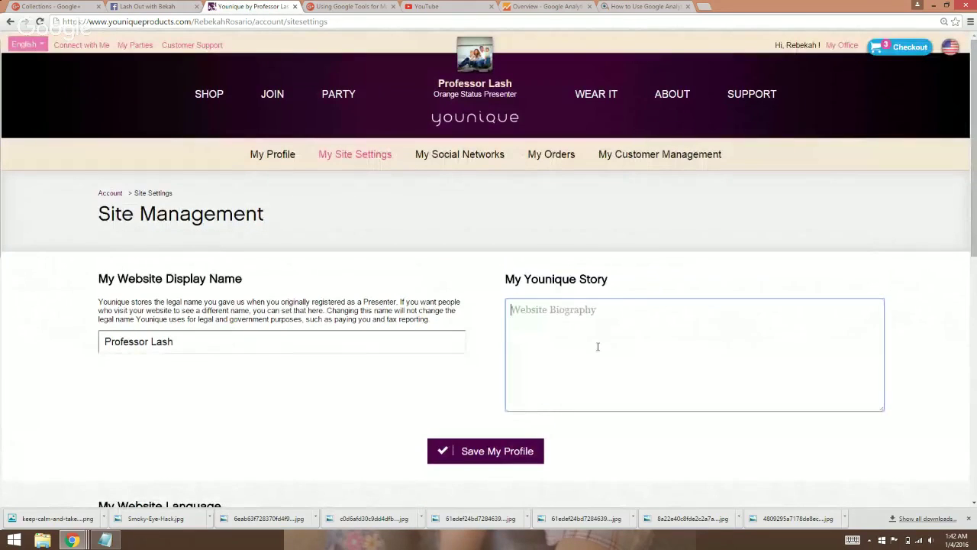
pyautogui.click(473, 92)
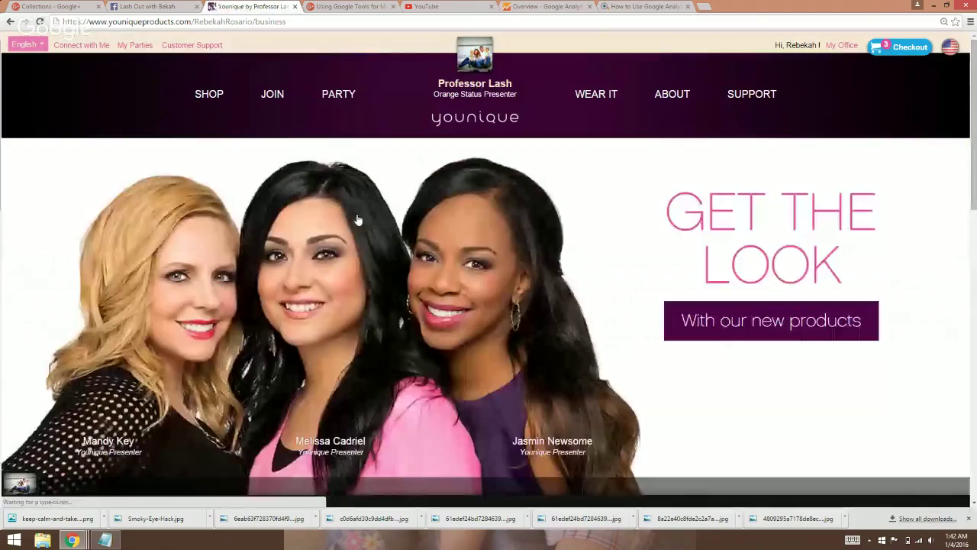
# Step: Return from the presenter main page to the site settings and activate the My Younique Story biography field
pyautogui.moveTo(974, 126)
pyautogui.mouseDown()
pyautogui.moveTo(975, 289)
pyautogui.moveTo(973, 115)
pyautogui.mouseUp()
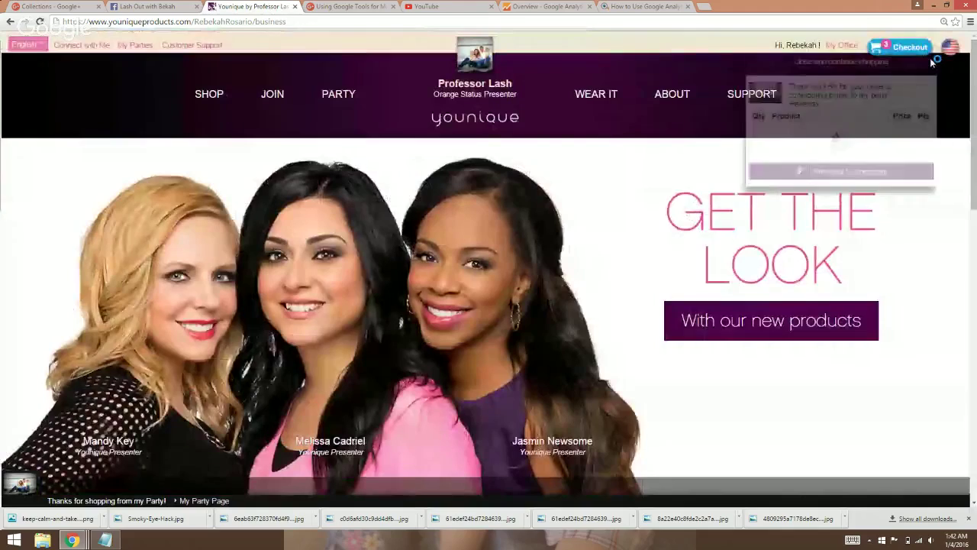
pyautogui.click(10, 21)
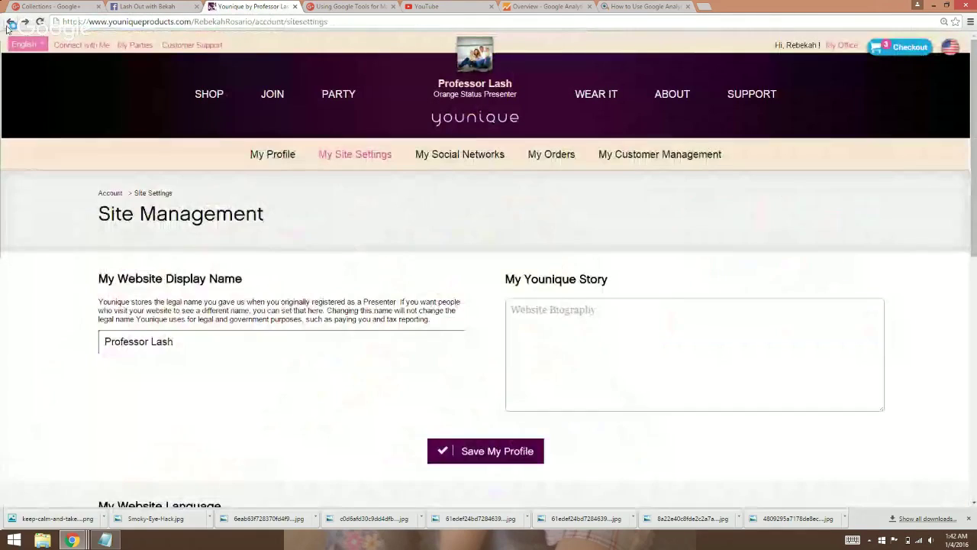
pyautogui.click(595, 346)
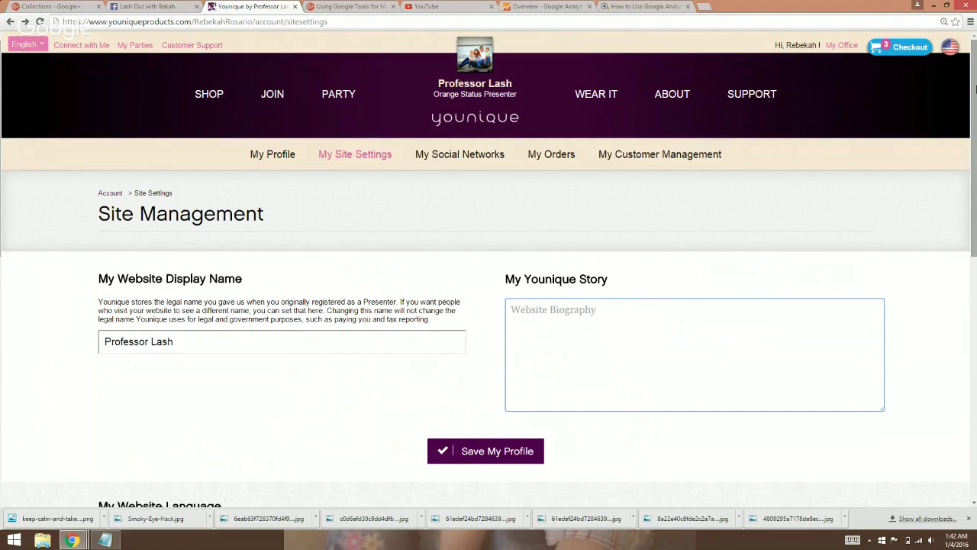
# Step: Examine the website name under My Younique Website and compare it with the matching part of the site's web address
pyautogui.moveTo(976, 89); pyautogui.dragTo(976, 197)
pyautogui.moveTo(976, 264); pyautogui.dragTo(976, 325)
pyautogui.tripleClick(303, 227)
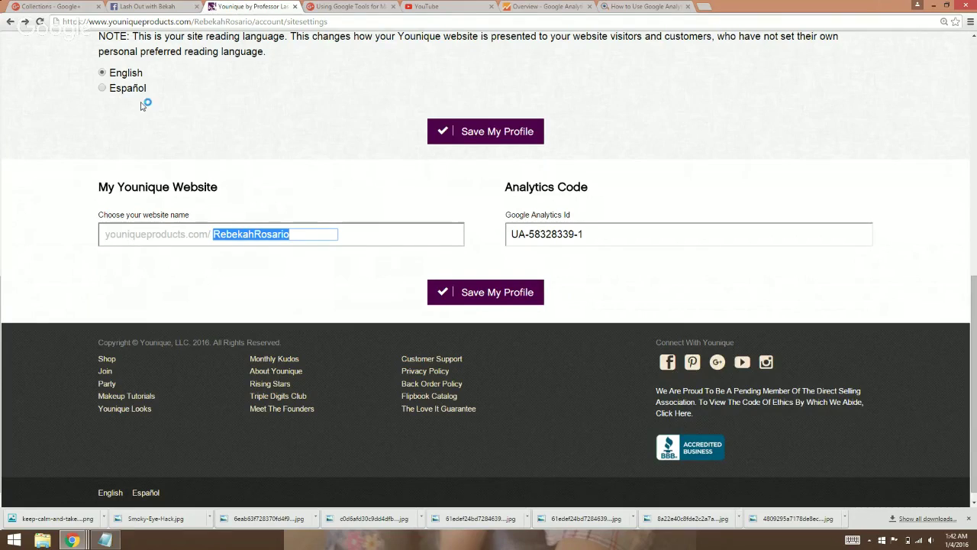
pyautogui.click(254, 22)
pyautogui.moveTo(255, 22); pyautogui.dragTo(193, 23)
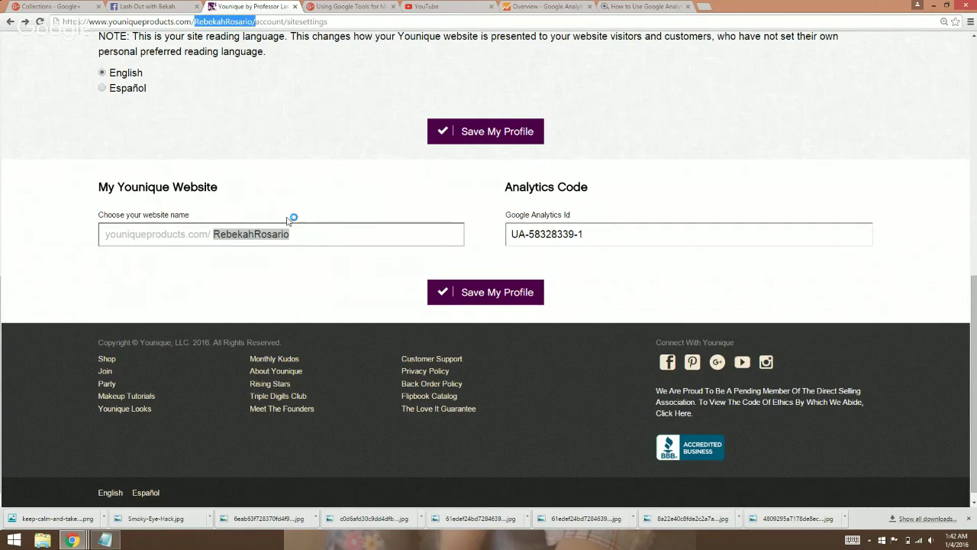
pyautogui.moveTo(294, 234); pyautogui.dragTo(229, 238)
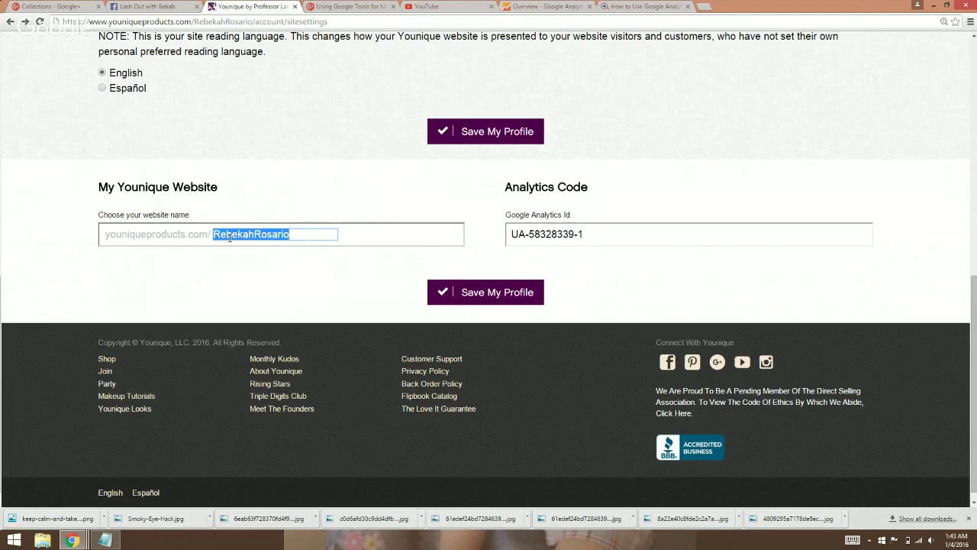
pyautogui.click(331, 237)
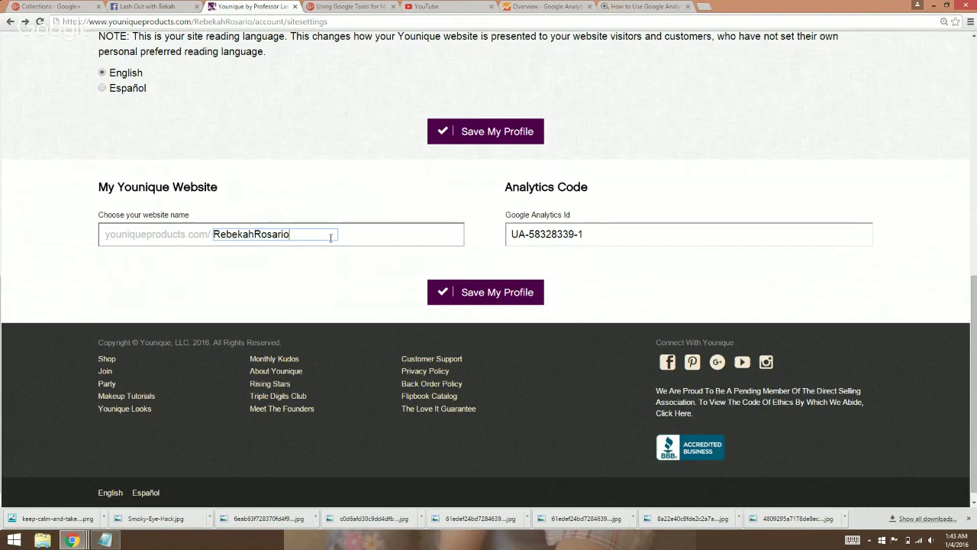
pyautogui.moveTo(331, 238); pyautogui.dragTo(213, 234)
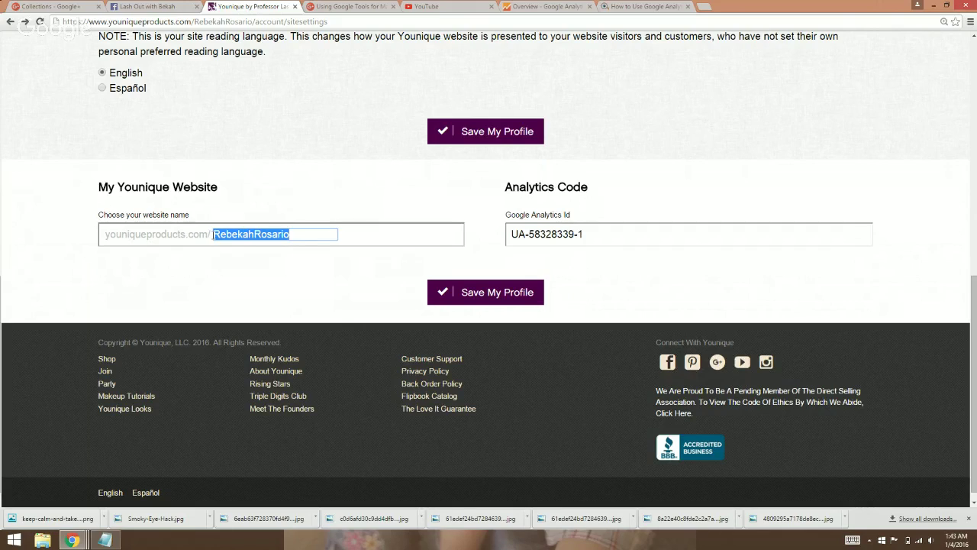
pyautogui.moveTo(303, 235); pyautogui.dragTo(175, 239)
pyautogui.moveTo(255, 21); pyautogui.dragTo(56, 21)
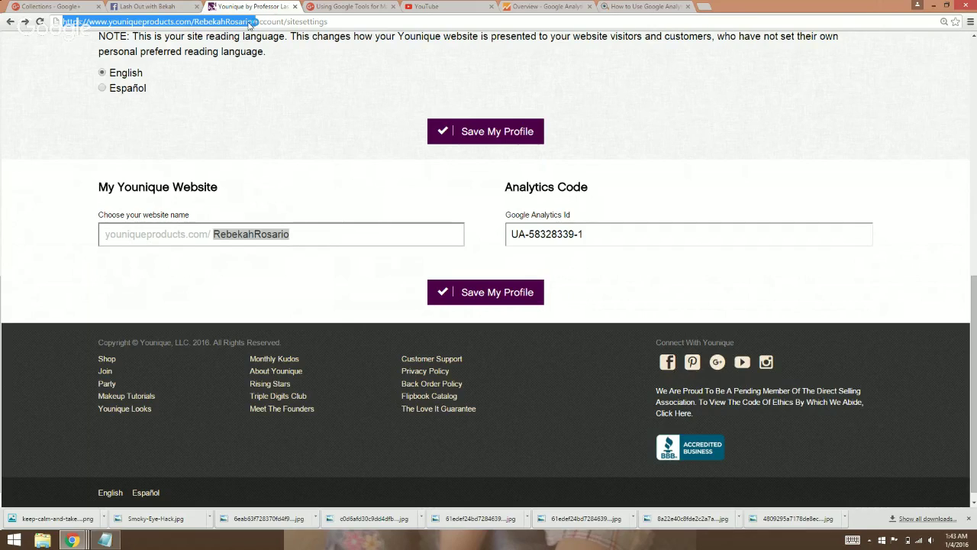
pyautogui.moveTo(295, 235); pyautogui.dragTo(238, 239)
pyautogui.moveTo(305, 234); pyautogui.dragTo(214, 231)
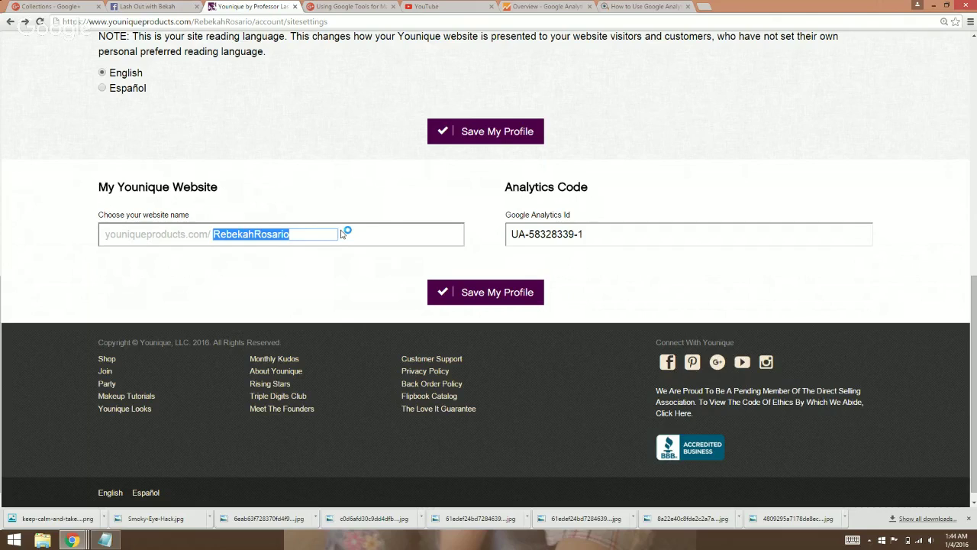
# Step: Check the Analytics Code section against the Google Analytics report, and clear the Google Analytics Id in the site settings
pyautogui.moveTo(569, 215); pyautogui.dragTo(524, 195)
pyautogui.moveTo(588, 187); pyautogui.dragTo(504, 185)
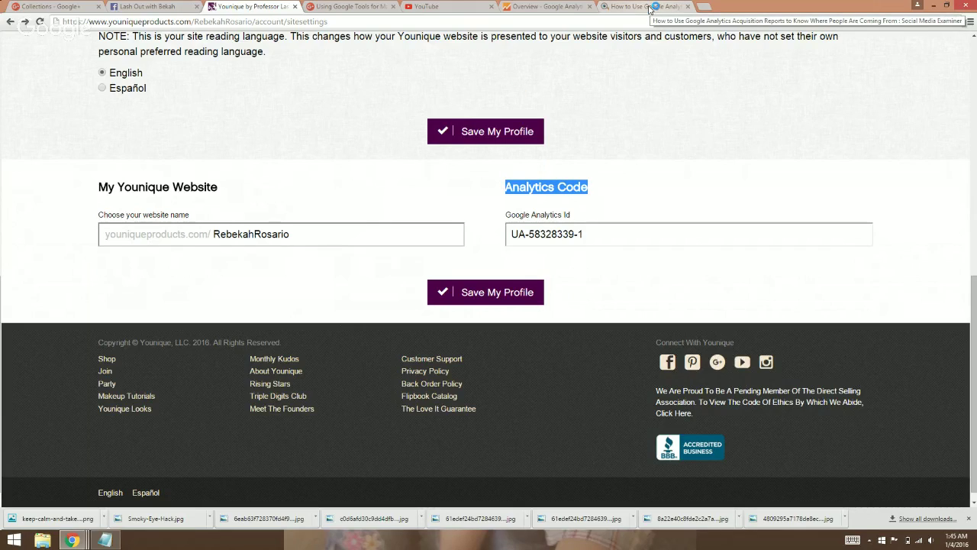
pyautogui.click(533, 7)
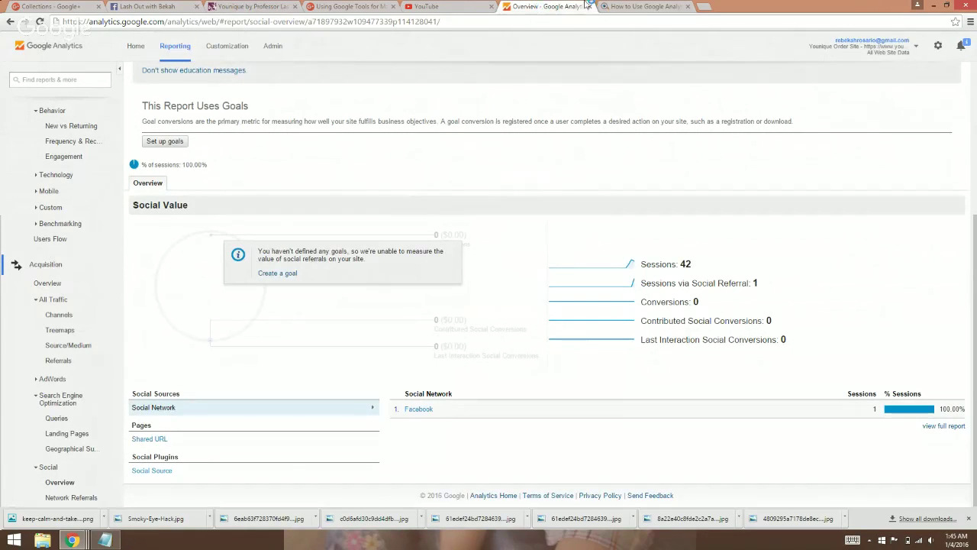
pyautogui.click(252, 6)
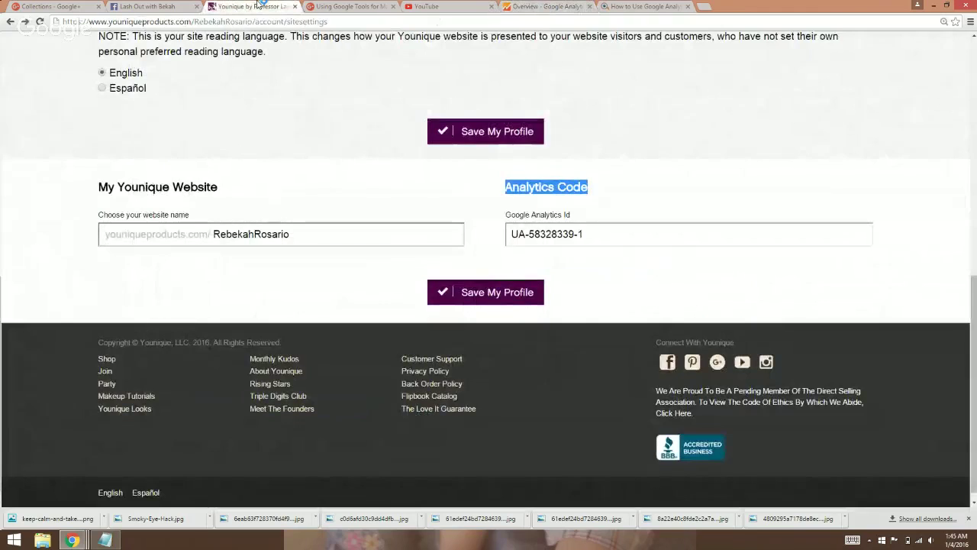
pyautogui.click(594, 239)
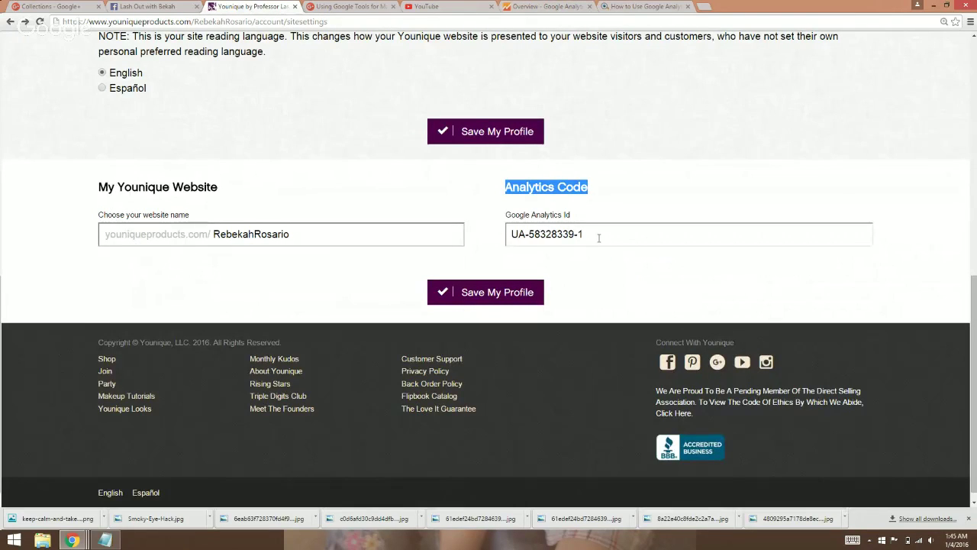
pyautogui.moveTo(598, 239); pyautogui.dragTo(492, 241)
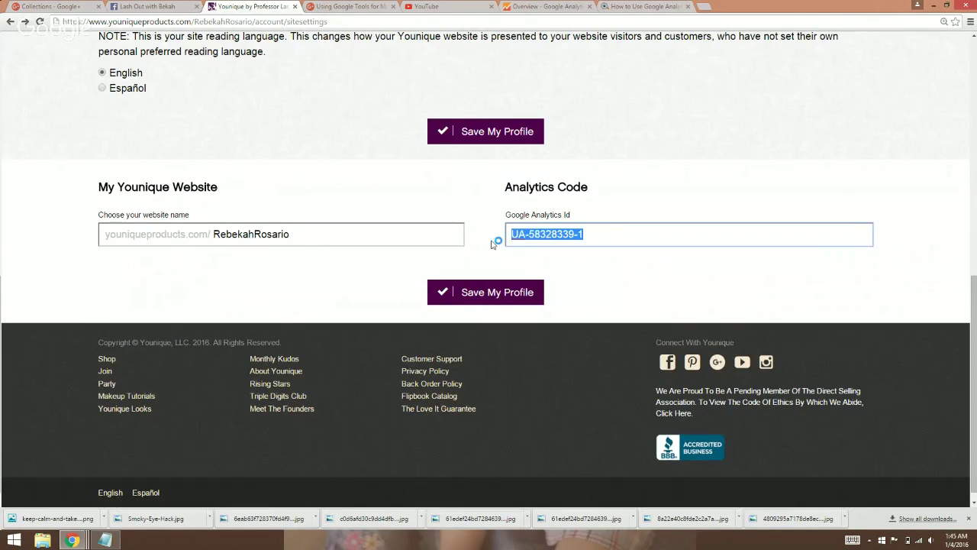
pyautogui.press('Delete')
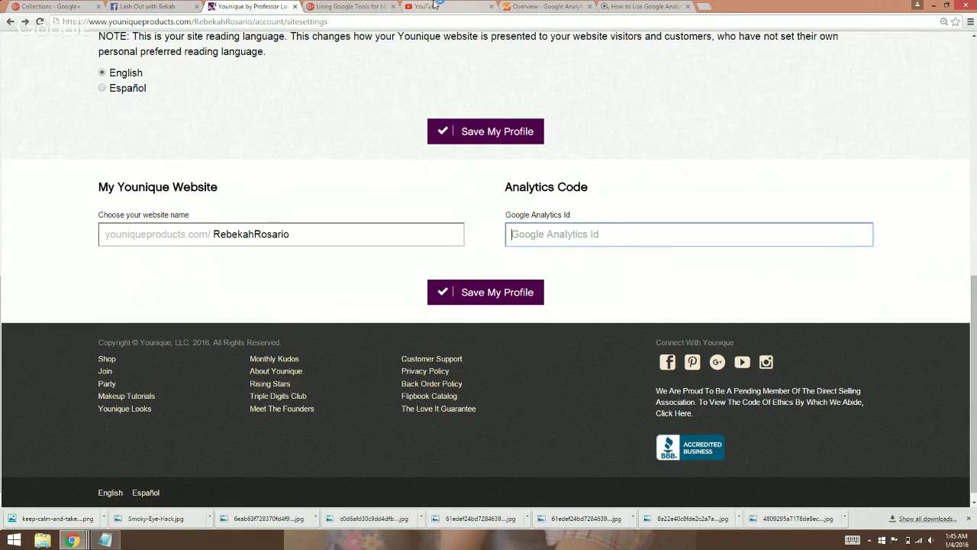
# Step: Search Google for "analytics" in a new tab, view the Google Analytics website, and close that tab
pyautogui.click(357, 9)
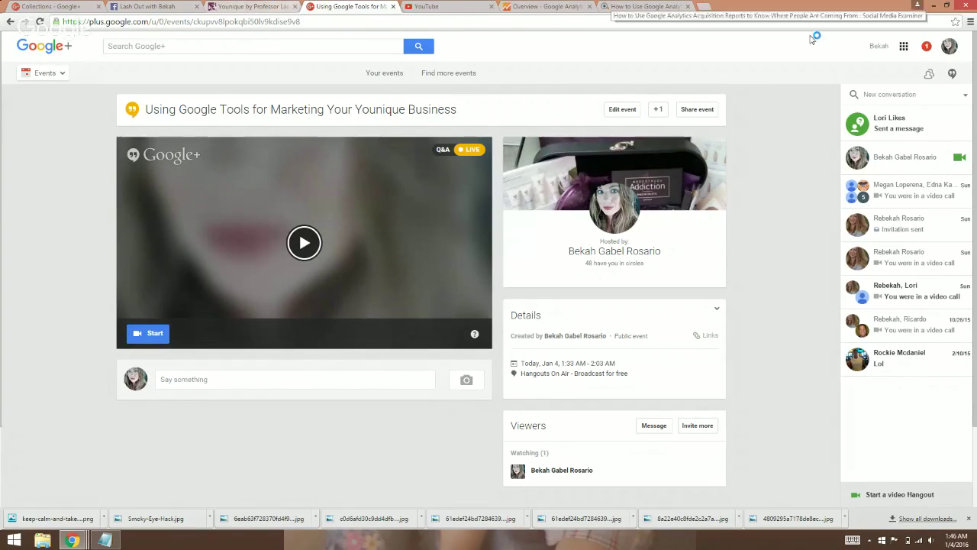
pyautogui.click(708, 6)
pyautogui.write('google.com')
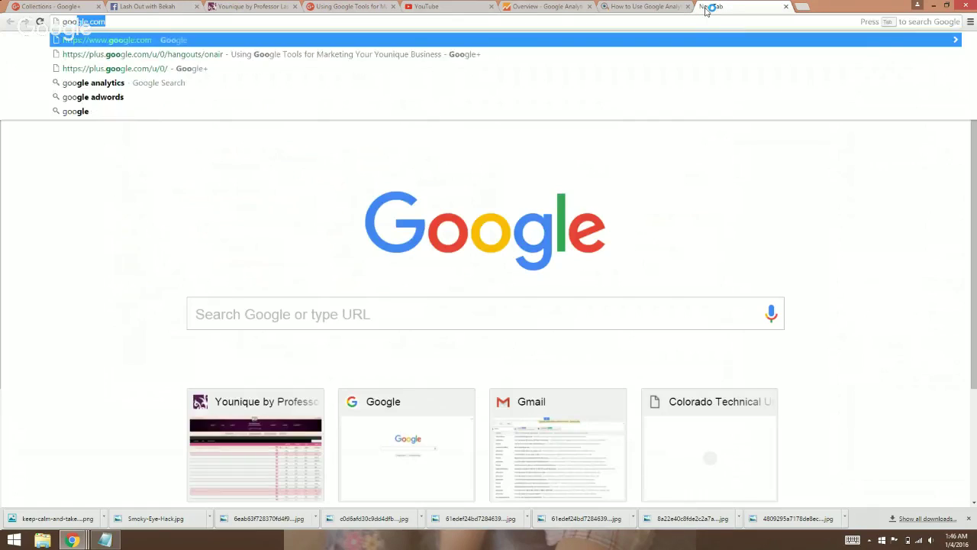
pyautogui.press('Return')
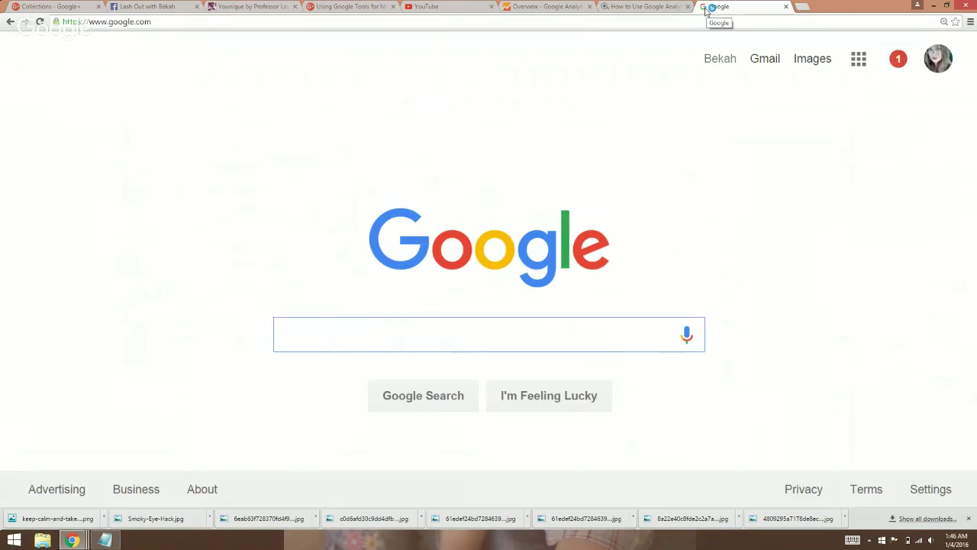
pyautogui.write('ana')
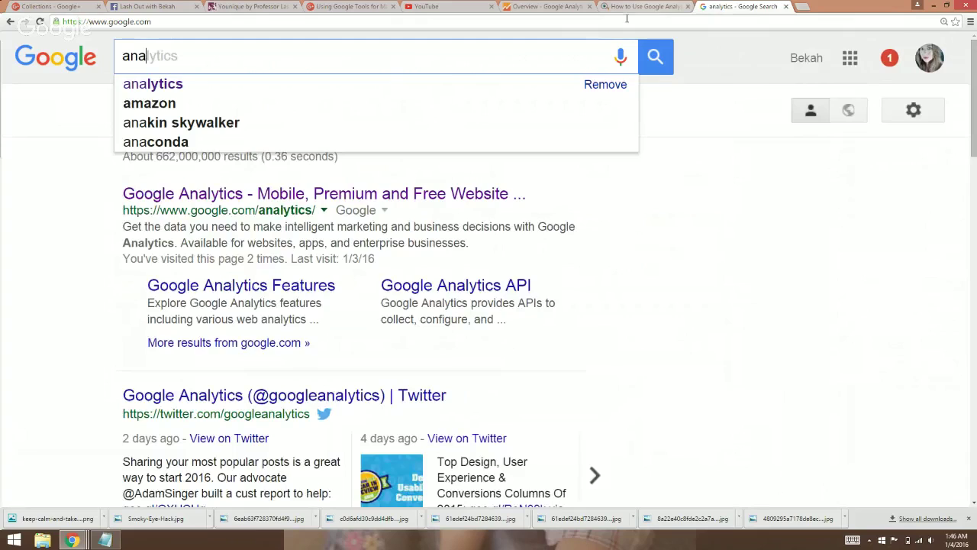
pyautogui.click(146, 85)
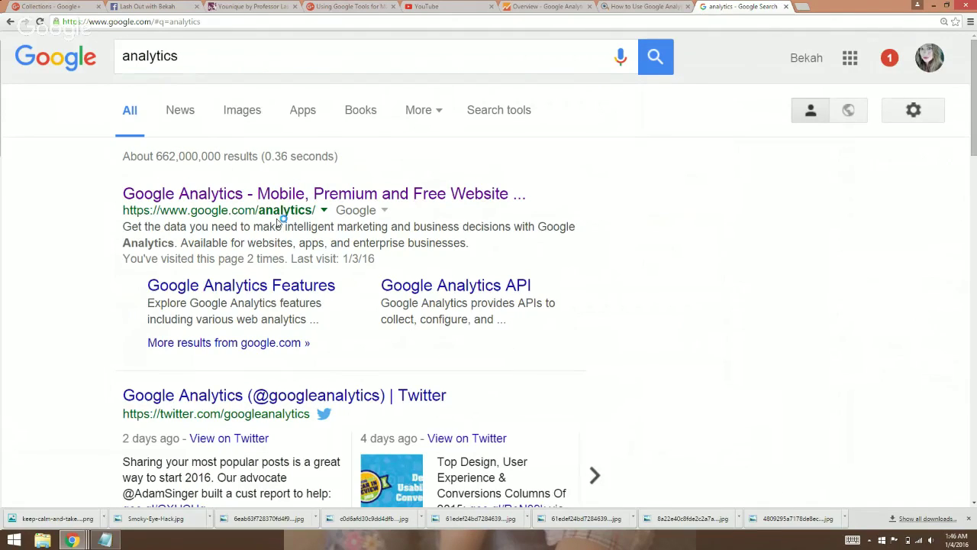
pyautogui.hotkey('ctrl', '+')
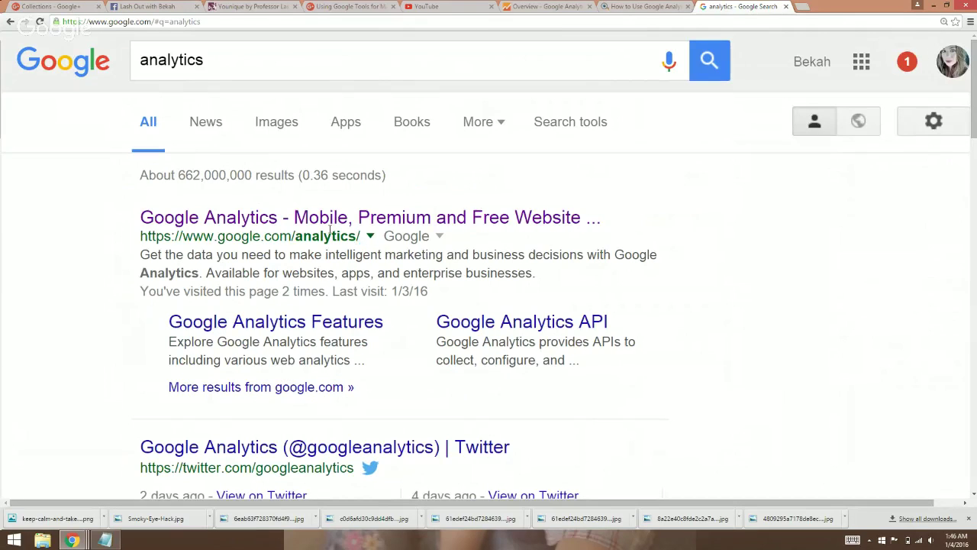
pyautogui.click(330, 220)
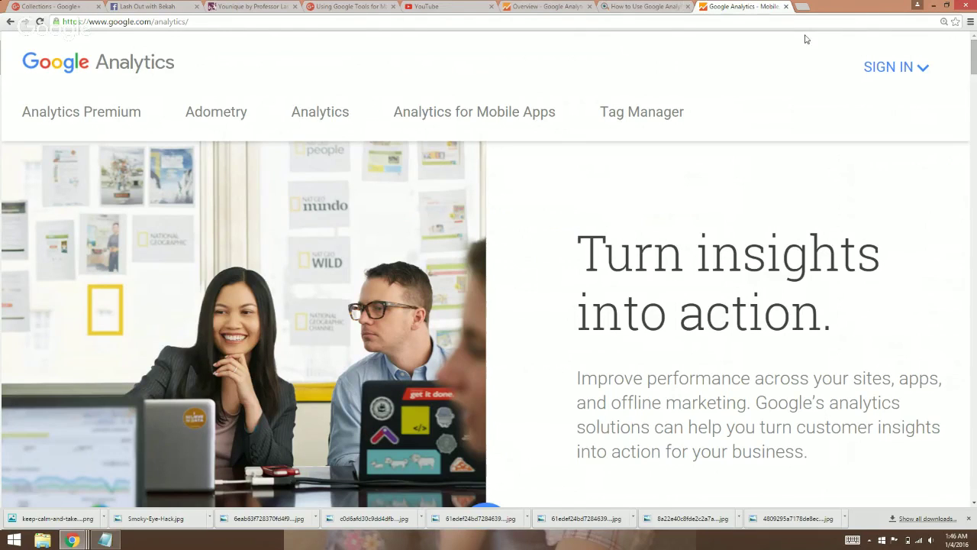
pyautogui.click(786, 7)
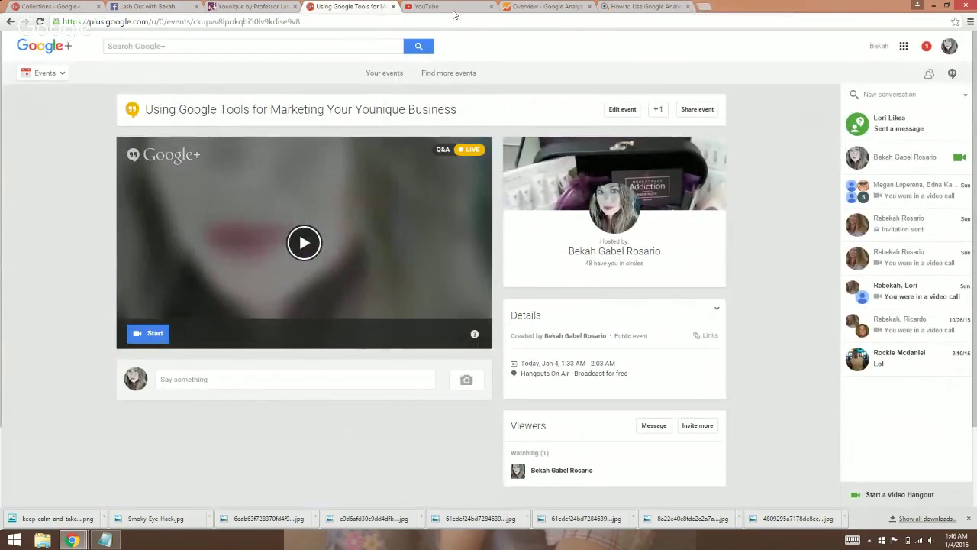
# Step: Switch to the signed-in Google Analytics session and open its Home page with the account list
pyautogui.click(260, 7)
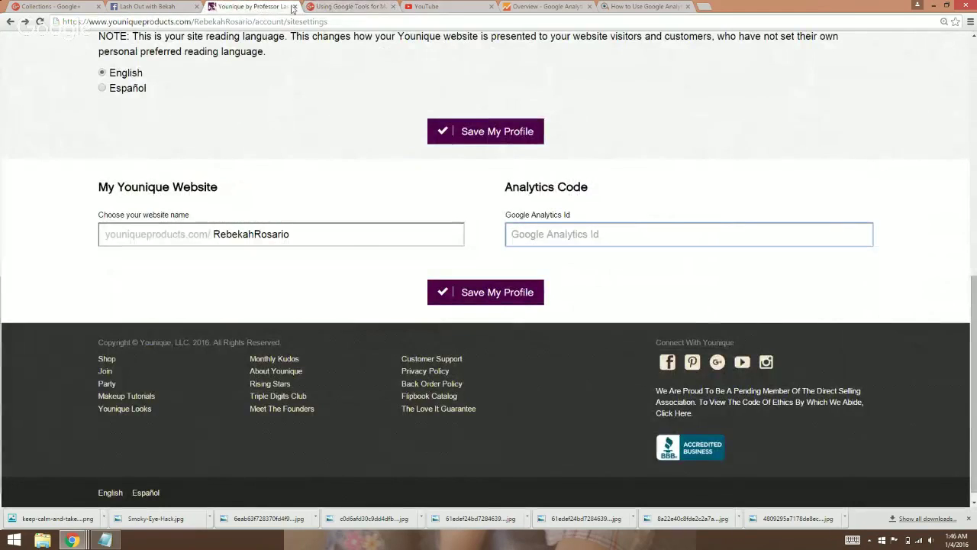
pyautogui.click(347, 7)
pyautogui.click(535, 7)
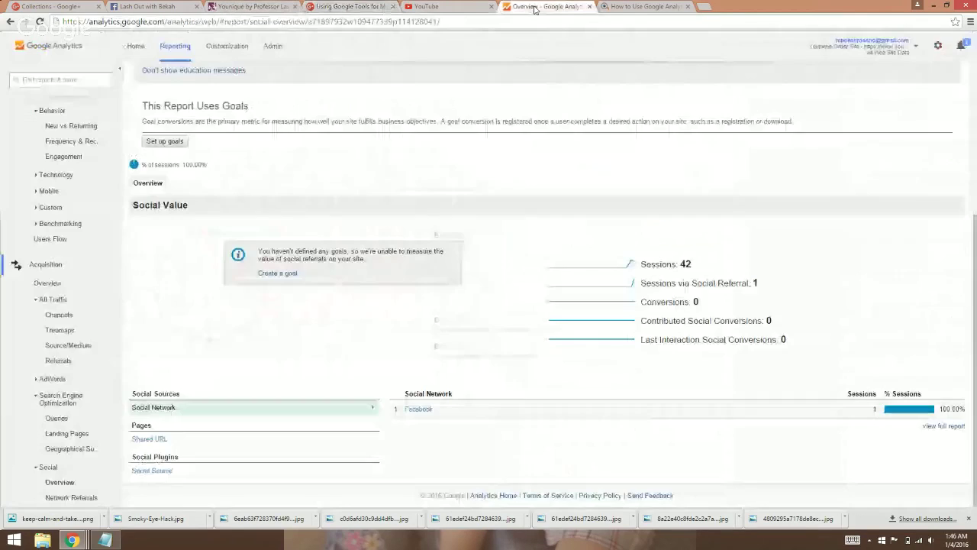
pyautogui.click(137, 47)
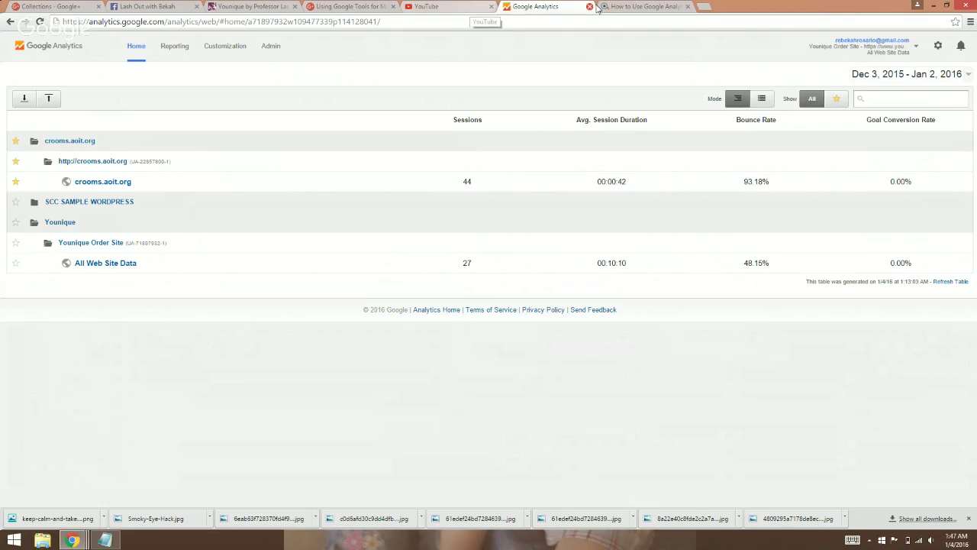
# Step: Consult the Social Media Examiner acquisition reports article and the Google Analytics Id field, and return to the Analytics account list
pyautogui.click(643, 5)
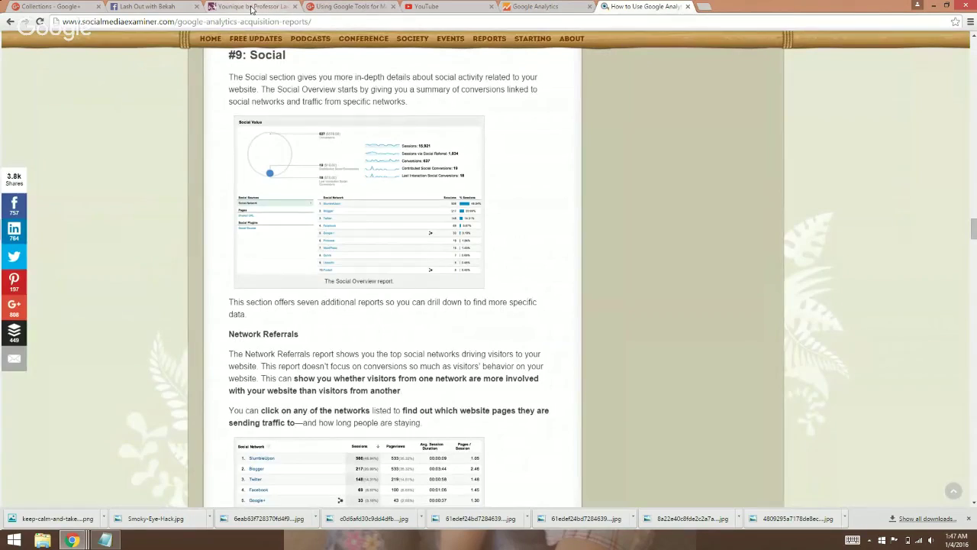
pyautogui.click(252, 7)
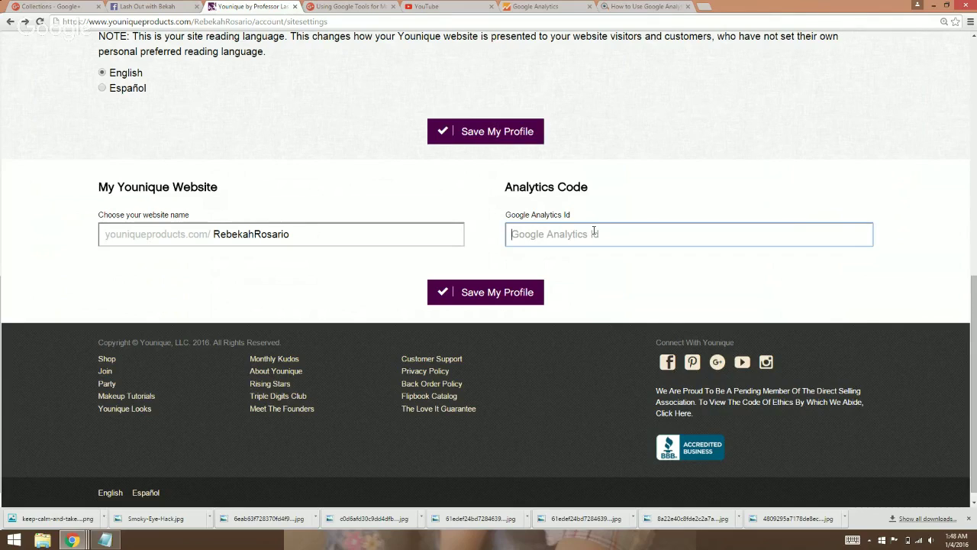
pyautogui.click(529, 7)
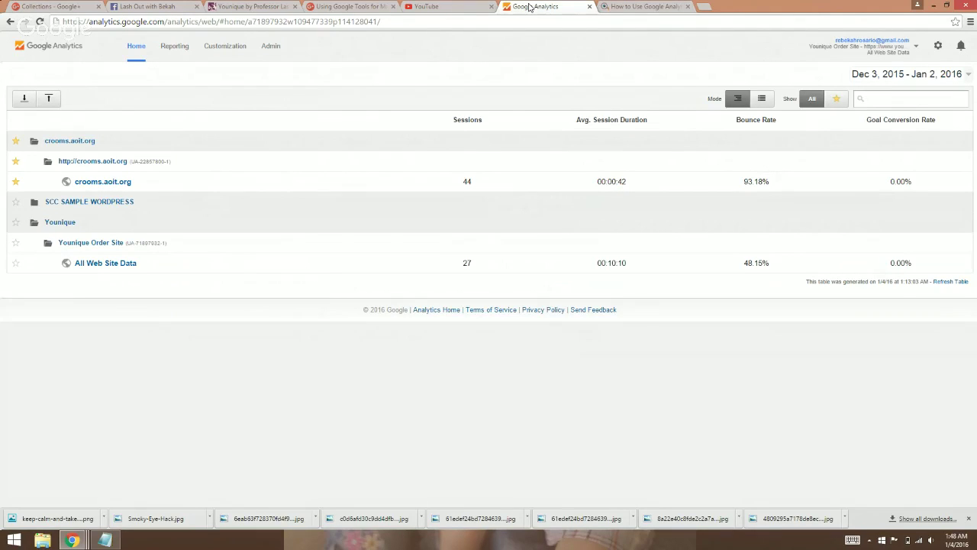
# Step: Review the Analytics accounts by expanding SCC SAMPLE WORDPRESS, collapsing crooms.aoit.org, and collapsing and re-expanding Younique
pyautogui.moveTo(99, 145); pyautogui.dragTo(45, 148)
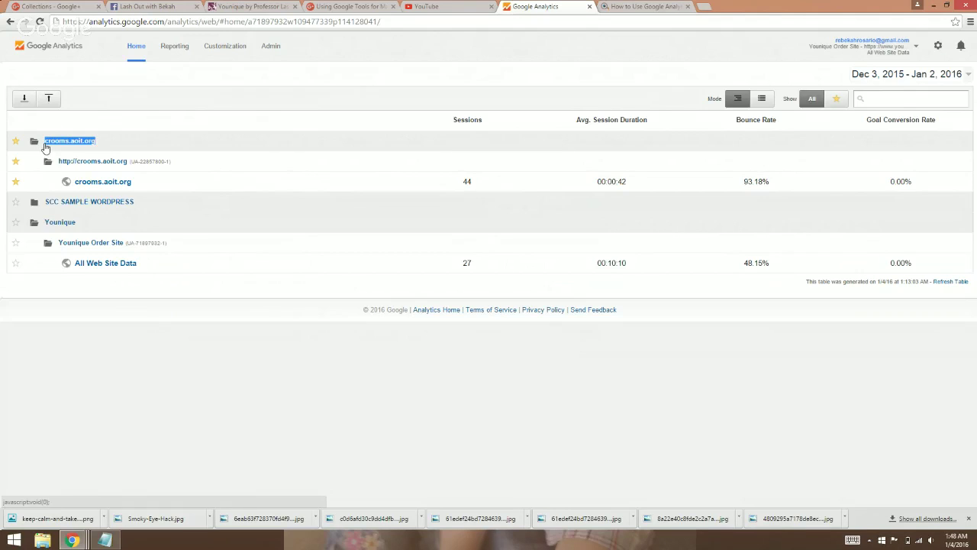
pyautogui.moveTo(145, 205); pyautogui.dragTo(45, 214)
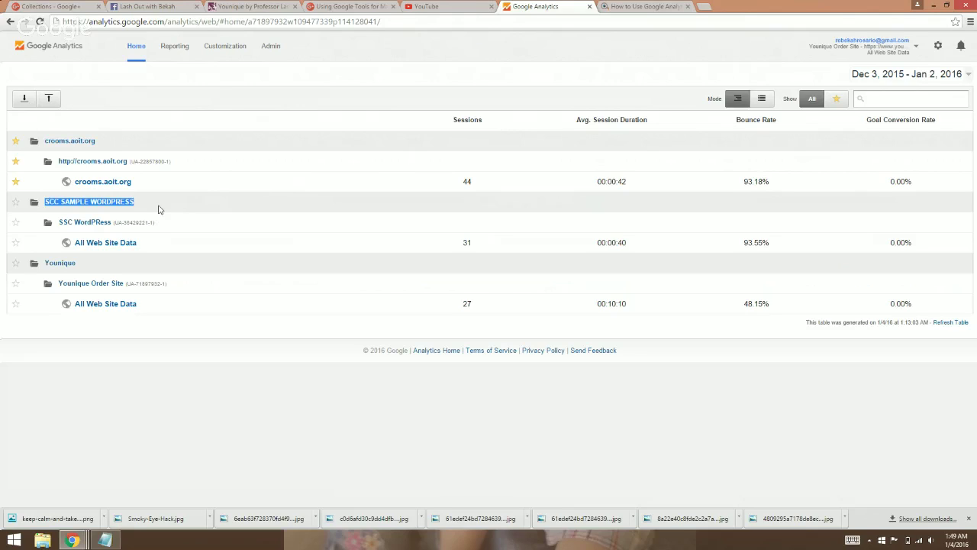
pyautogui.click(100, 147)
pyautogui.moveTo(100, 146); pyautogui.dragTo(46, 147)
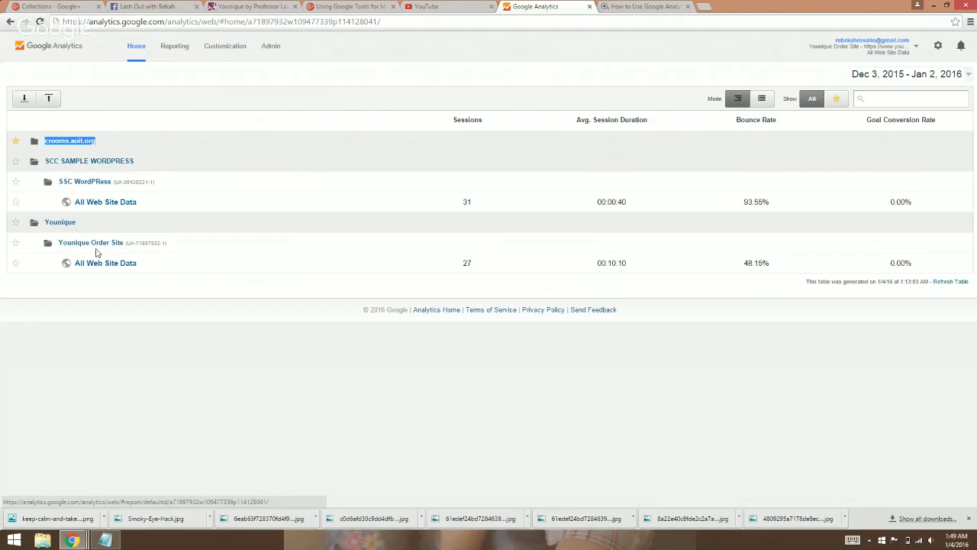
pyautogui.moveTo(79, 227); pyautogui.dragTo(45, 228)
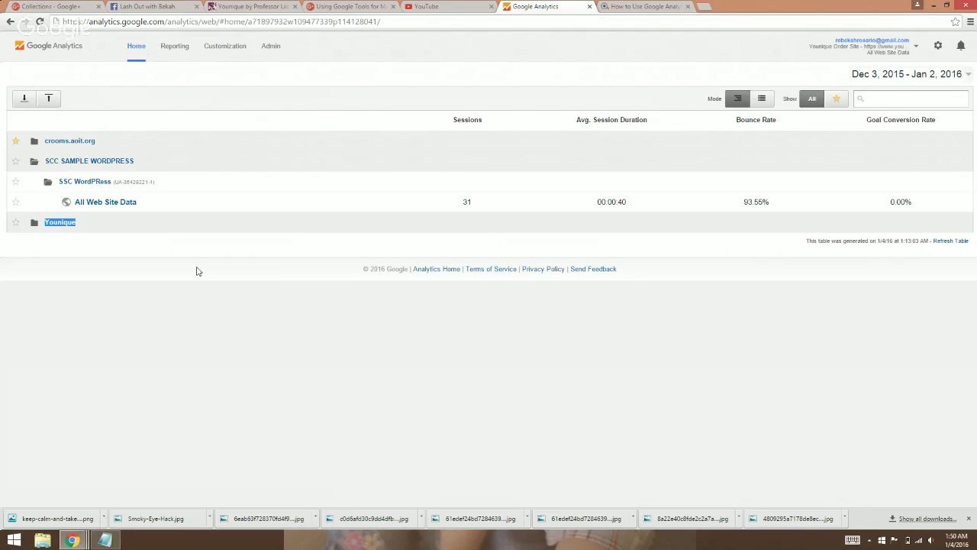
pyautogui.click(60, 225)
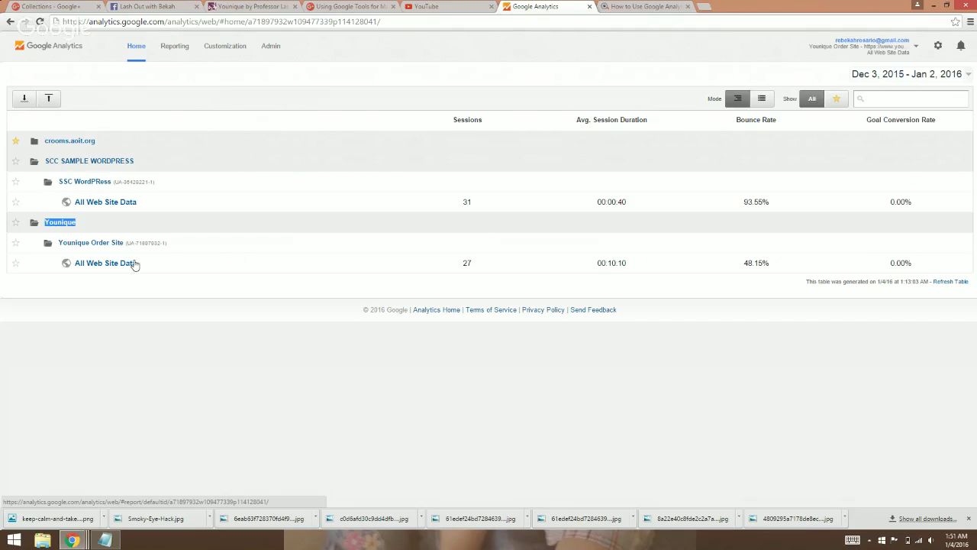
# Step: Try to open the administration settings of the Younique analytics account
pyautogui.click(273, 48)
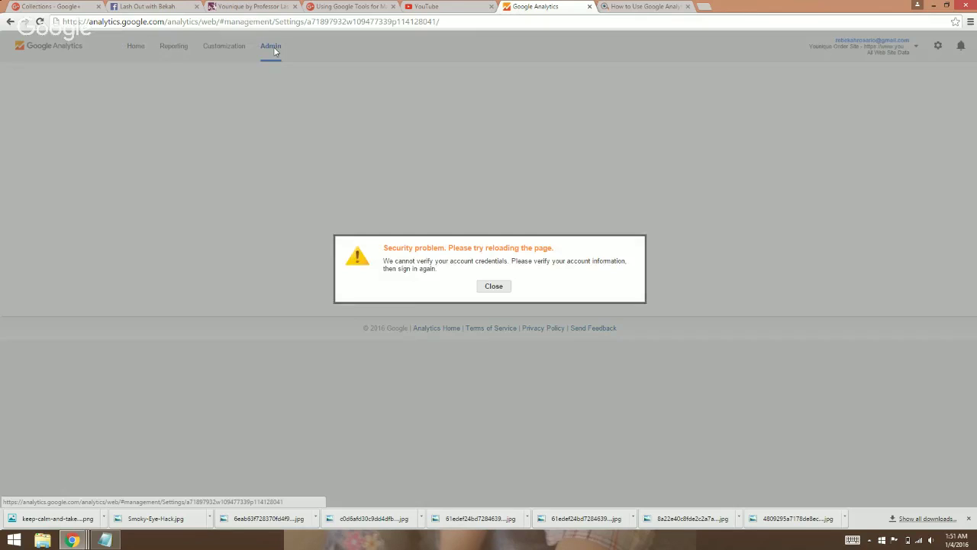
pyautogui.click(494, 288)
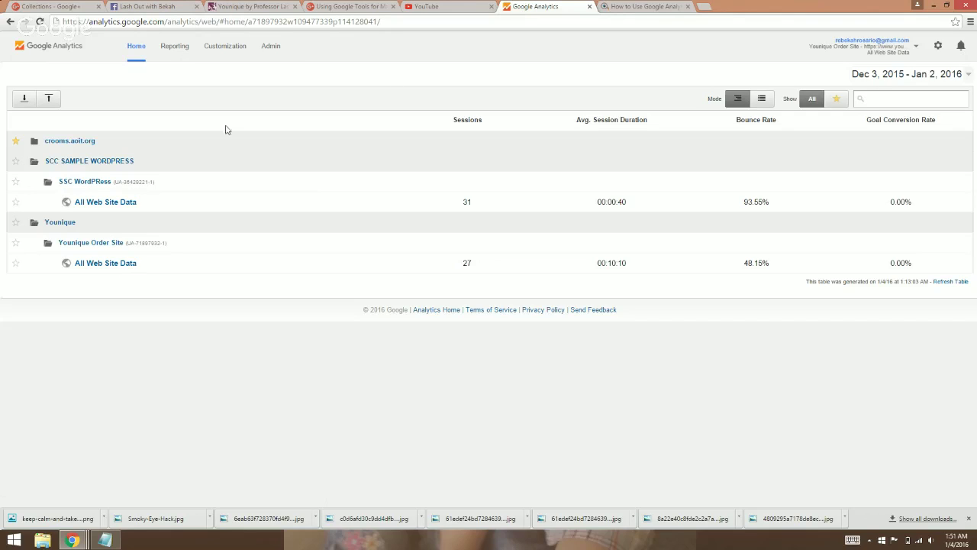
# Step: Open the google.com/analytics website in a new tab and sign in to Google Analytics
pyautogui.click(705, 7)
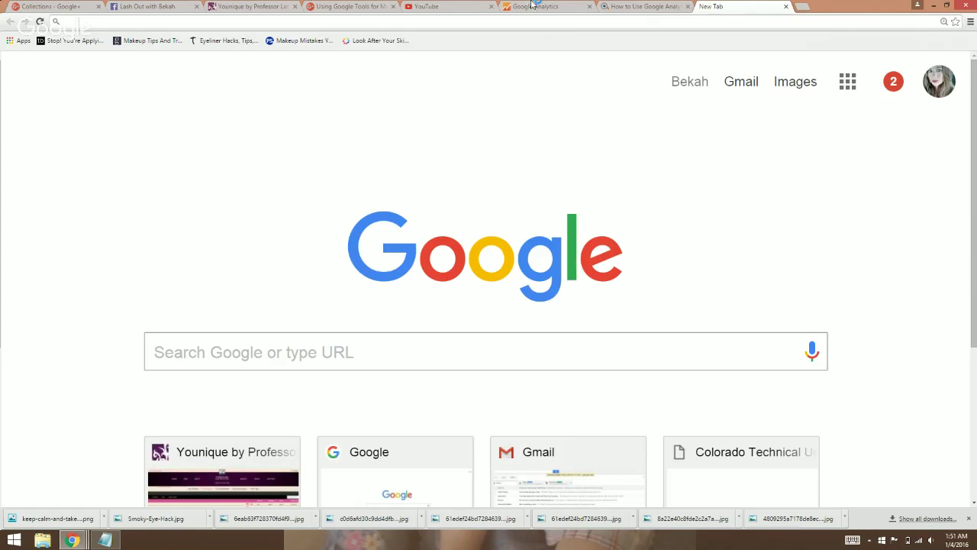
pyautogui.write('google.com')
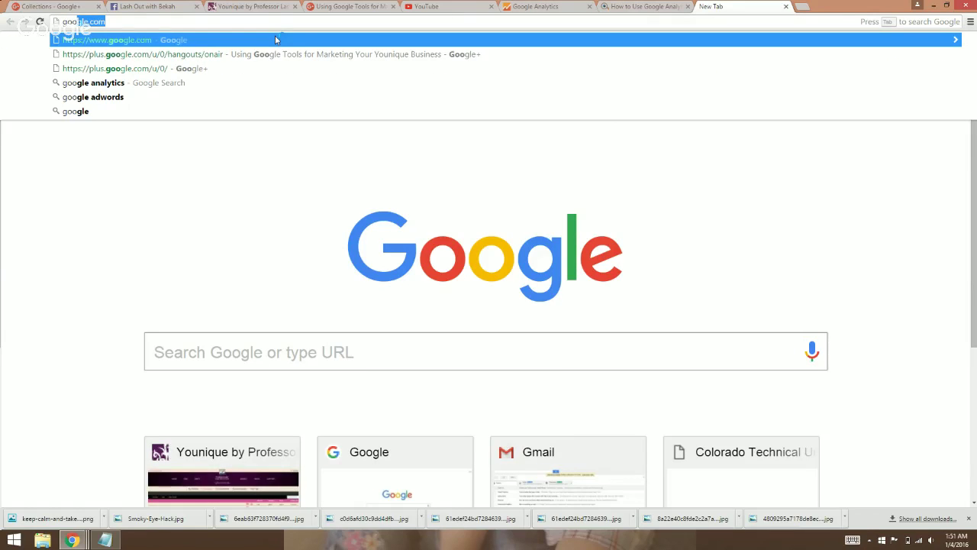
pyautogui.press('Right')
pyautogui.write('/a')
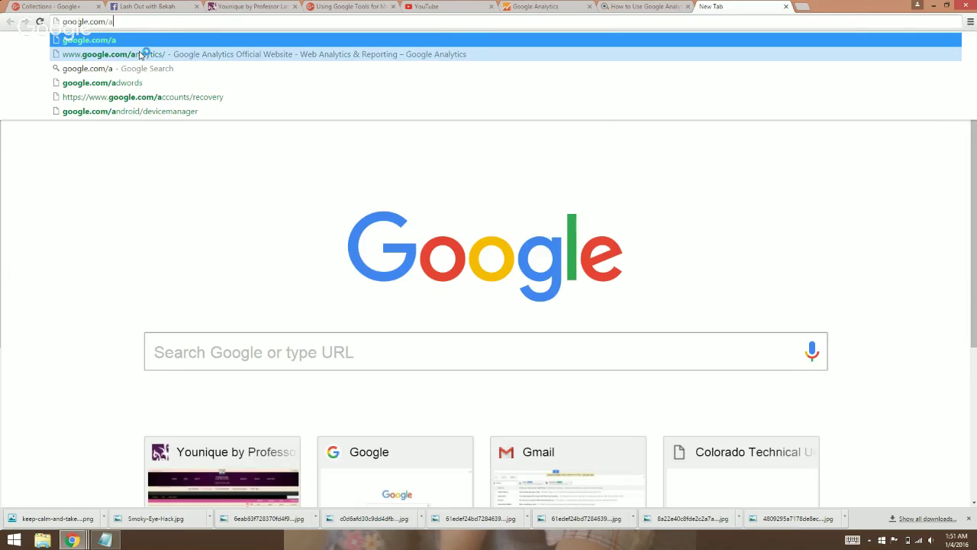
pyautogui.write('na')
pyautogui.press('Return')
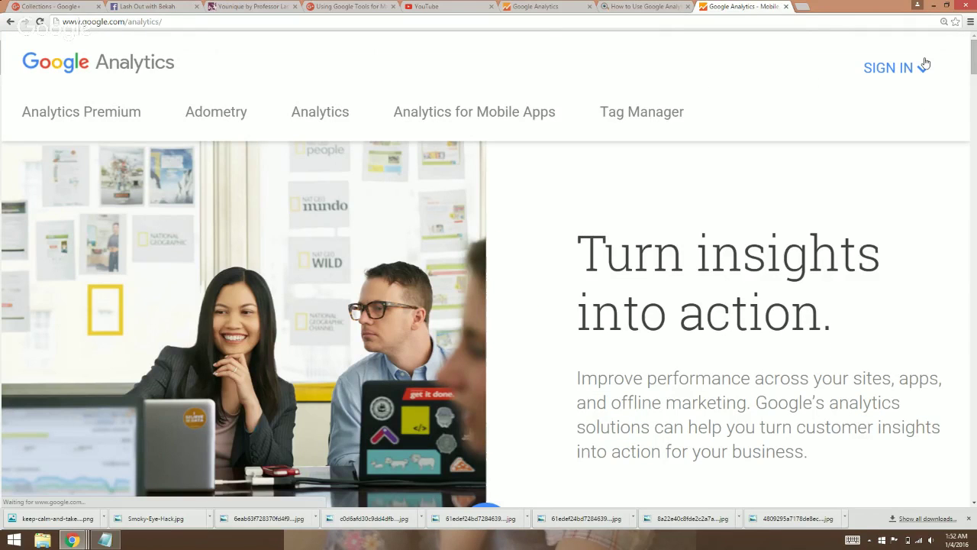
pyautogui.click(924, 66)
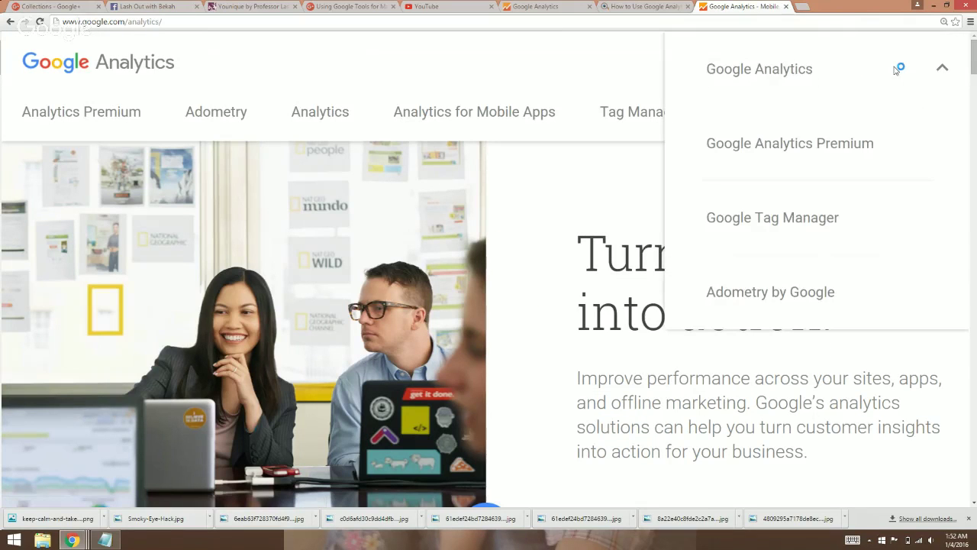
pyautogui.click(784, 70)
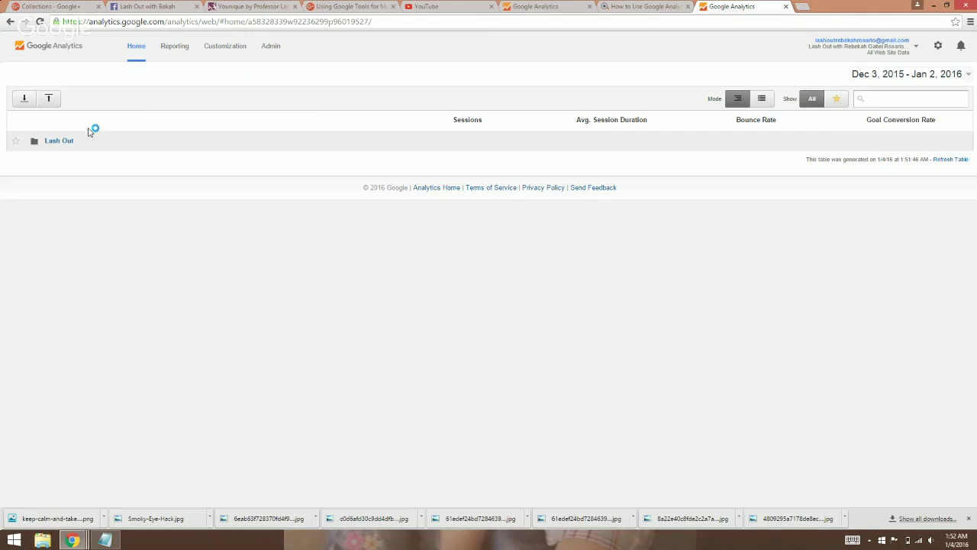
# Step: Open the Tracking Code page of the Lash Out account's property in the administration settings
pyautogui.click(271, 47)
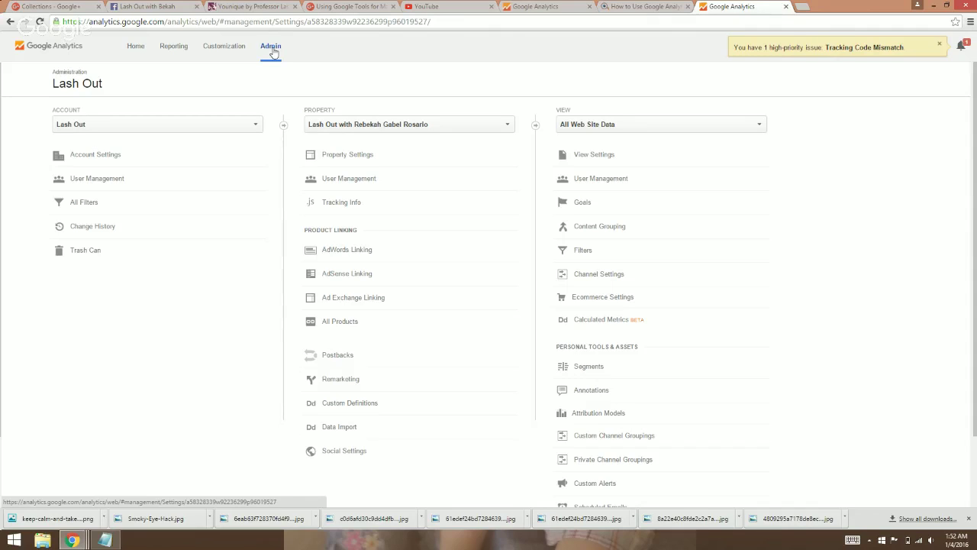
pyautogui.click(148, 127)
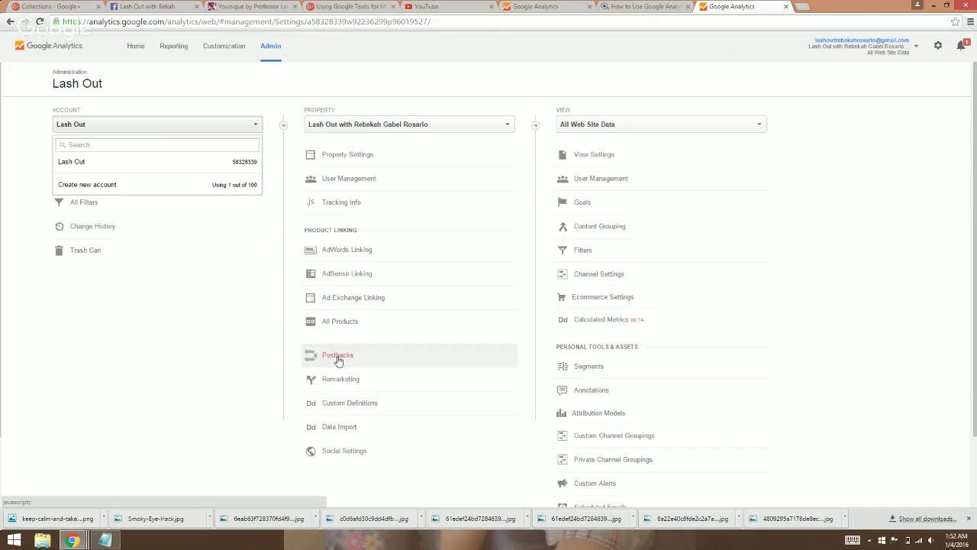
pyautogui.click(344, 210)
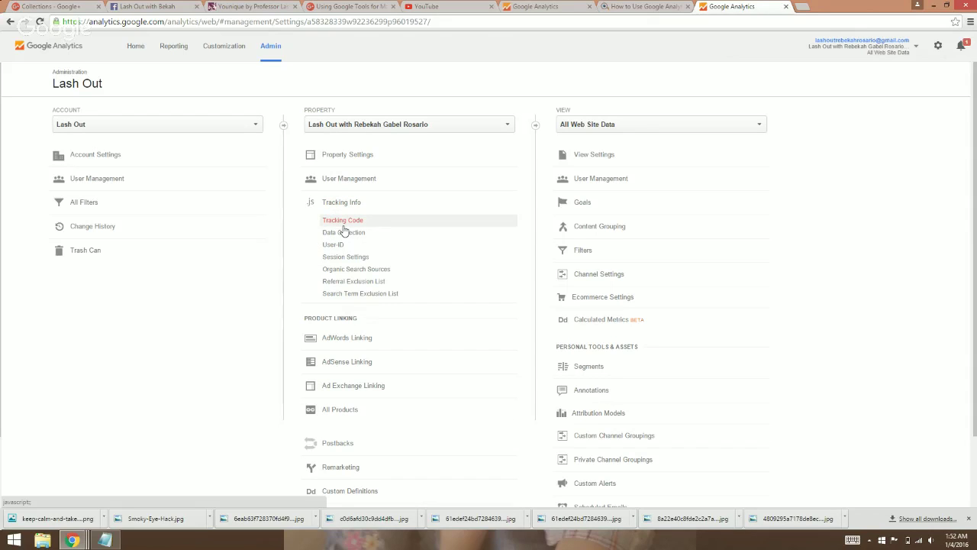
pyautogui.click(342, 225)
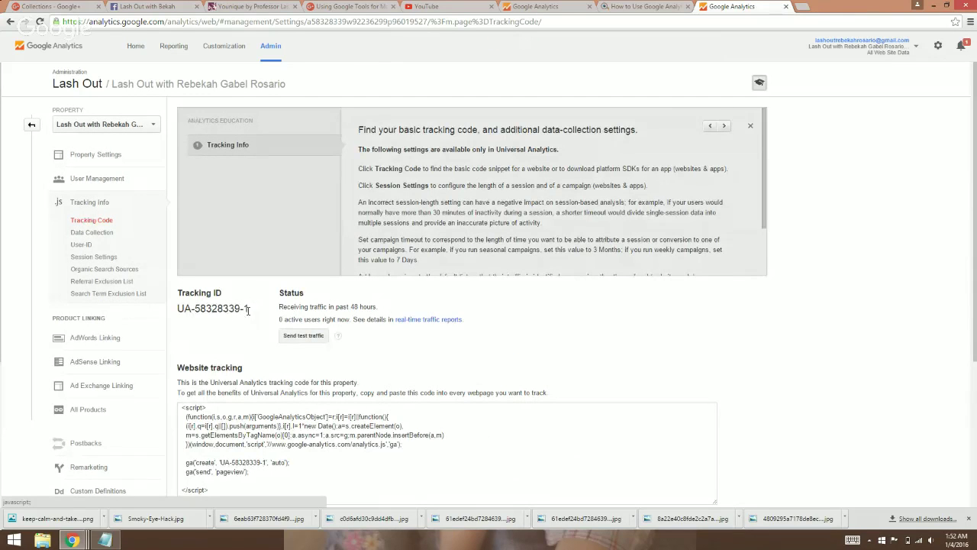
# Step: Copy the Tracking ID of the Lash Out property
pyautogui.moveTo(246, 310); pyautogui.dragTo(180, 309)
pyautogui.click(230, 312)
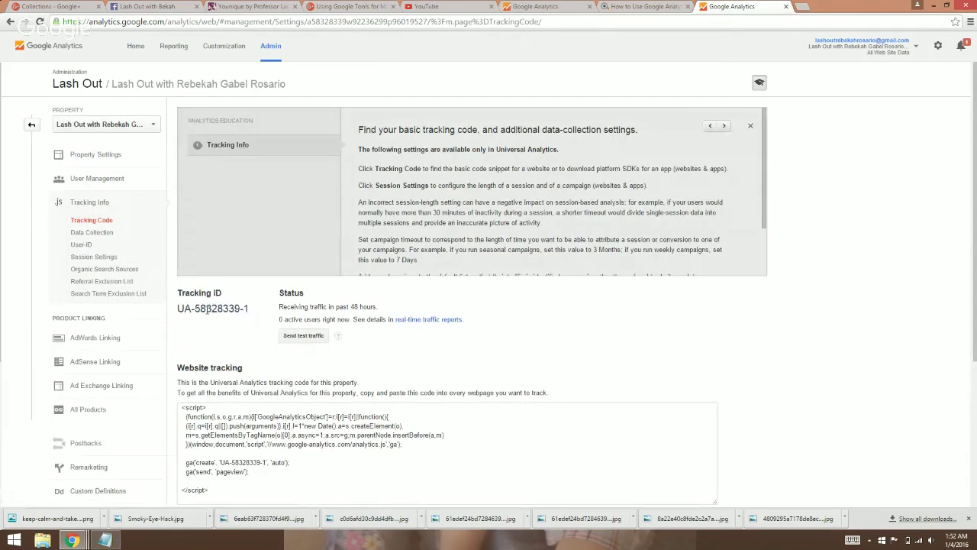
pyautogui.moveTo(251, 310); pyautogui.dragTo(178, 309)
pyautogui.hotkey('ctrl', 'c')
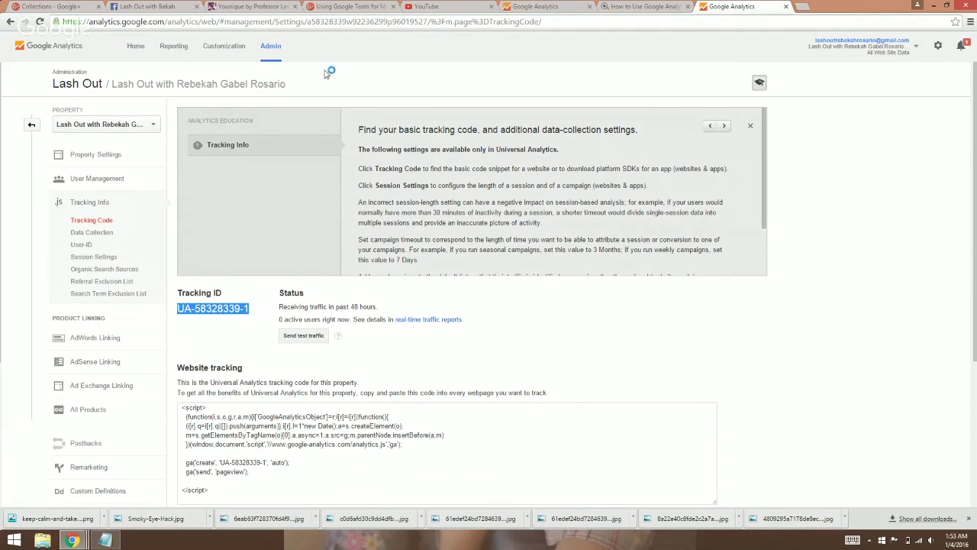
# Step: Paste the Tracking ID into the Google Analytics Id field of the Younique site settings and save the profile
pyautogui.click(259, 7)
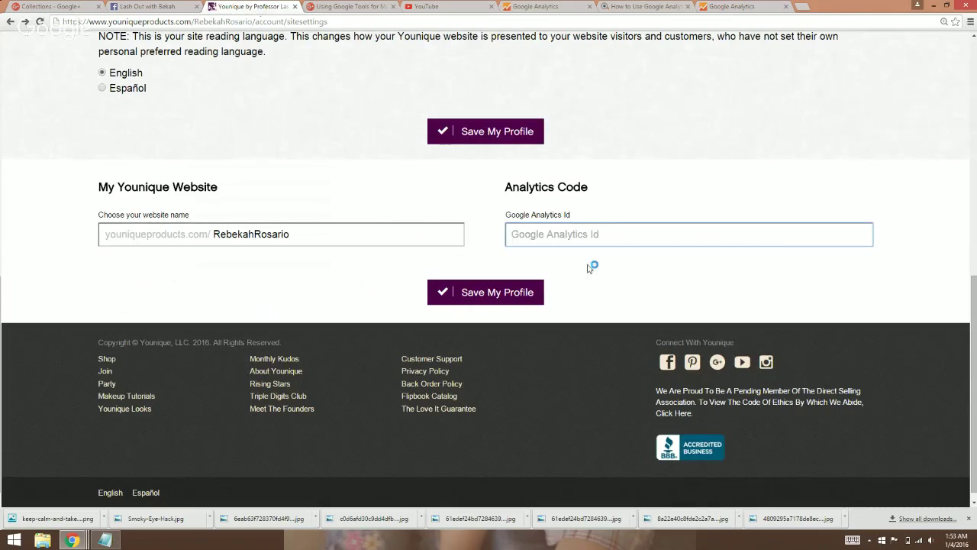
pyautogui.hotkey('ctrl', 'v')
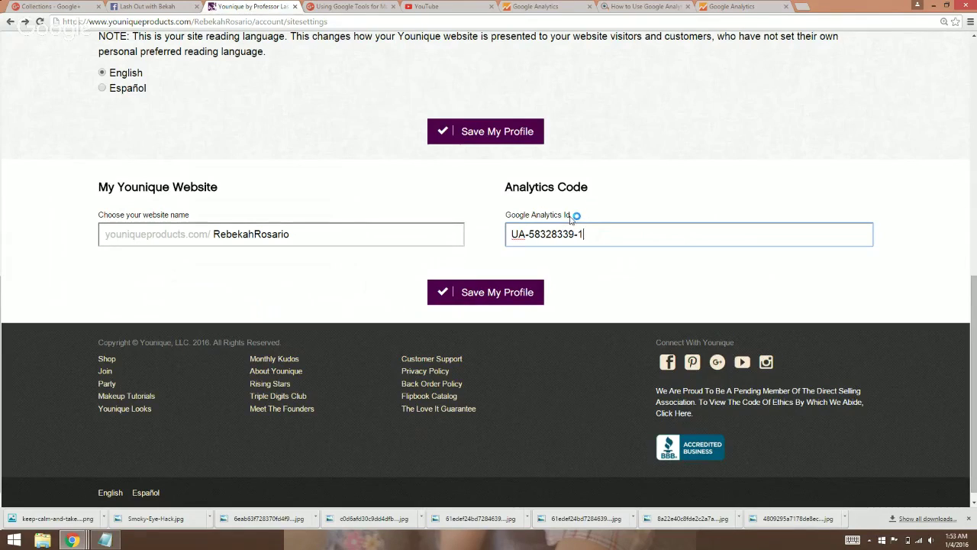
pyautogui.click(487, 300)
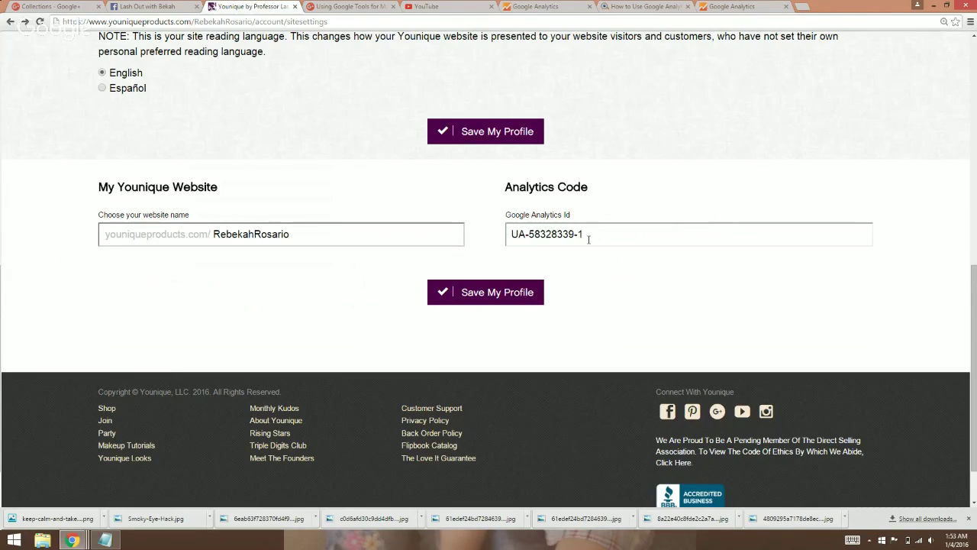
# Step: Return to the Google Analytics administration settings and start creating a new account
pyautogui.click(722, 6)
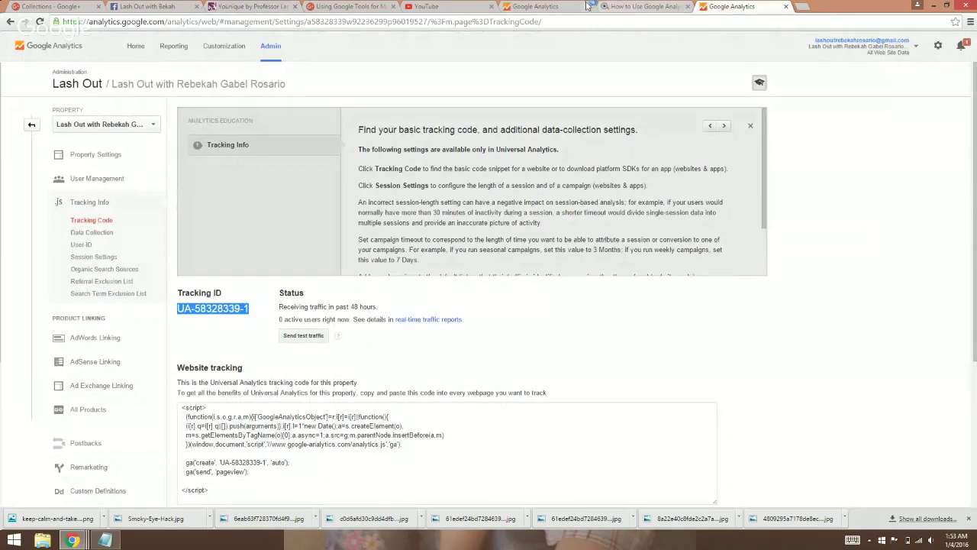
pyautogui.click(272, 47)
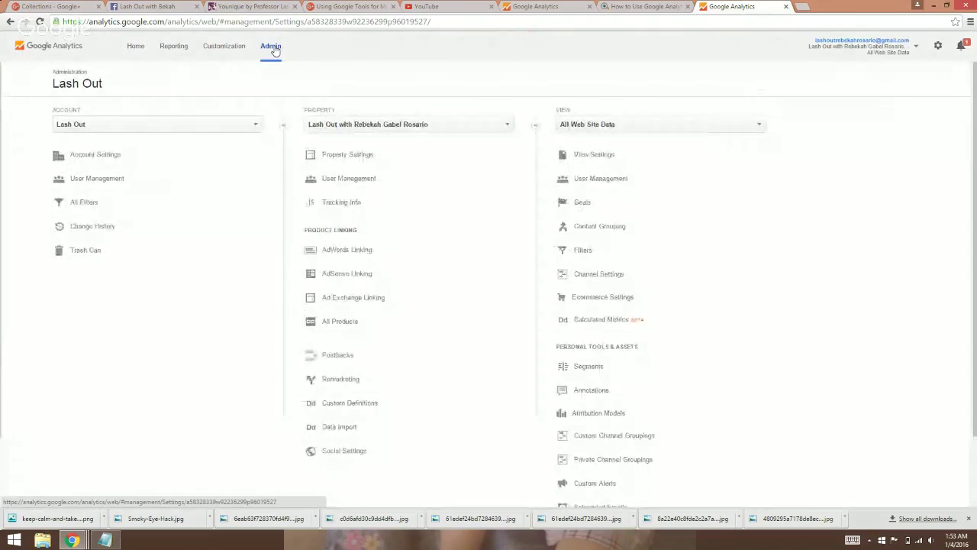
pyautogui.click(154, 128)
pyautogui.click(88, 184)
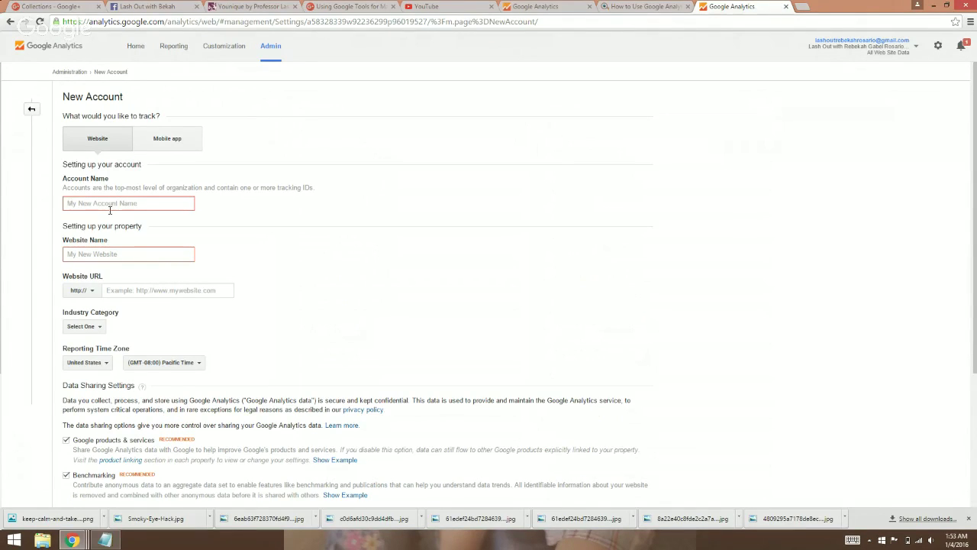
# Step: Name the new account "Younique" and its website "Younique Web Site"
pyautogui.write('L')
pyautogui.press('BackSpace')
pyautogui.write('Pro')
pyautogui.moveTo(116, 203); pyautogui.dragTo(48, 202)
pyautogui.write('Younique')
pyautogui.click(112, 254)
pyautogui.write('P')
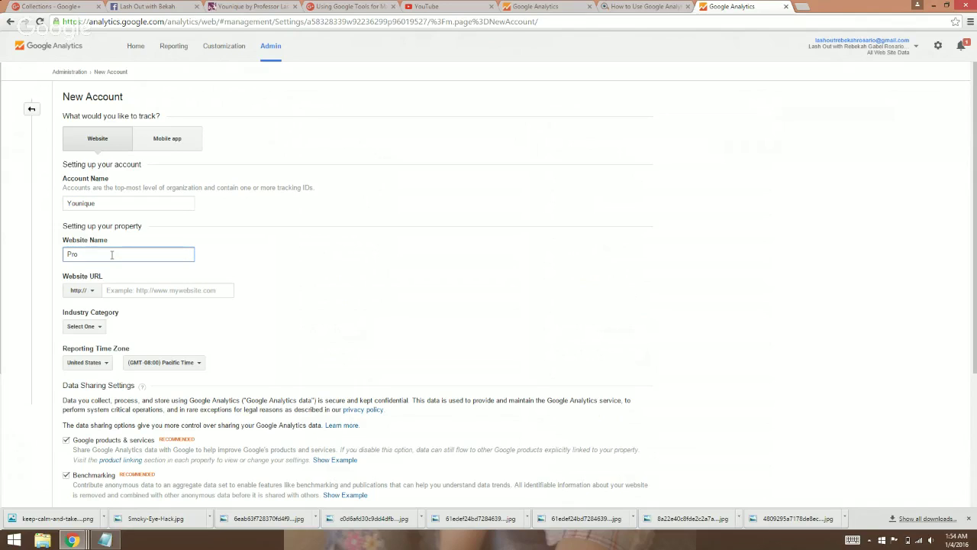
pyautogui.press('BackSpace')
pyautogui.write('Younique Web Site')
pyautogui.click(87, 294)
pyautogui.click(86, 325)
pyautogui.click(125, 294)
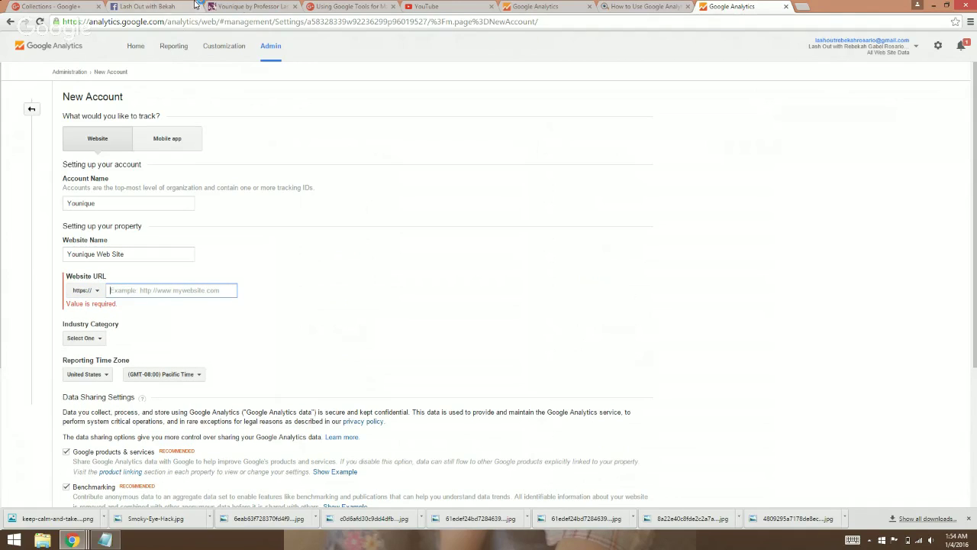
pyautogui.click(249, 6)
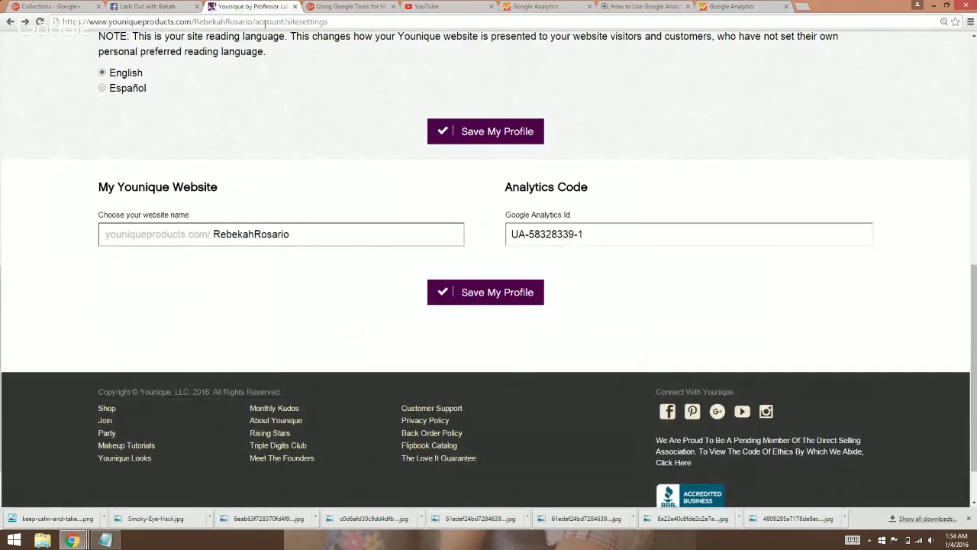
pyautogui.moveTo(252, 21)
pyautogui.mouseDown()
pyautogui.moveTo(73, 22)
pyautogui.moveTo(256, 24)
pyautogui.mouseUp()
pyautogui.hotkey('ctrl', 'c')
pyautogui.click(91, 22)
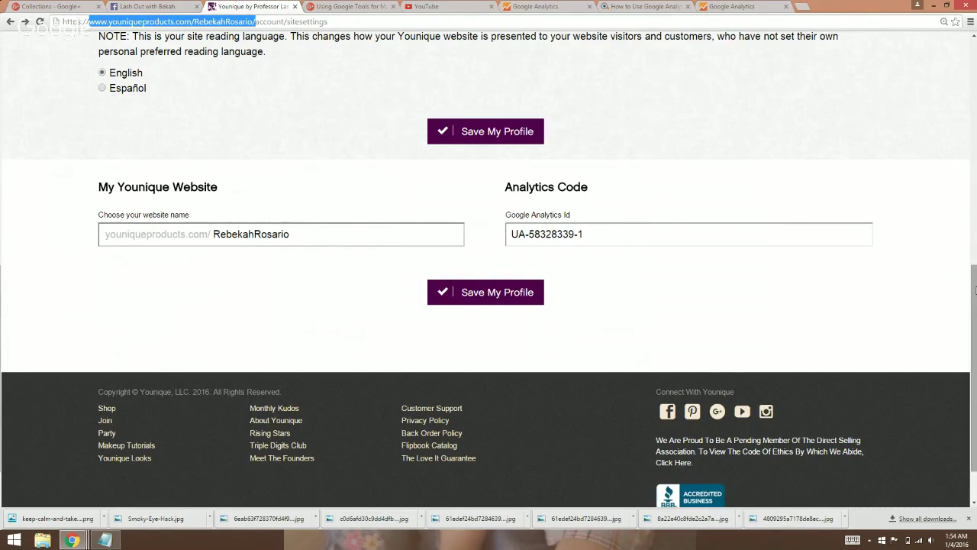
pyautogui.moveTo(975, 320); pyautogui.dragTo(975, 94)
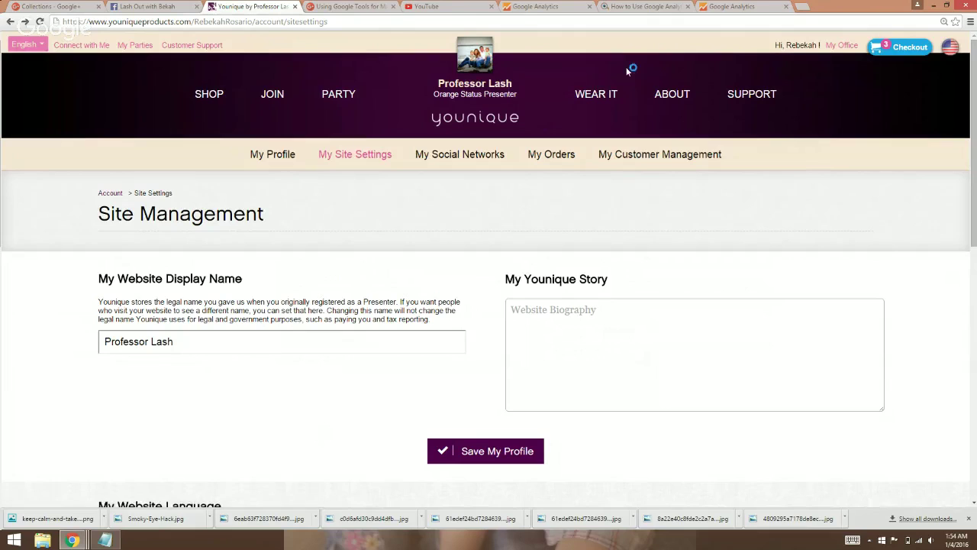
pyautogui.click(738, 6)
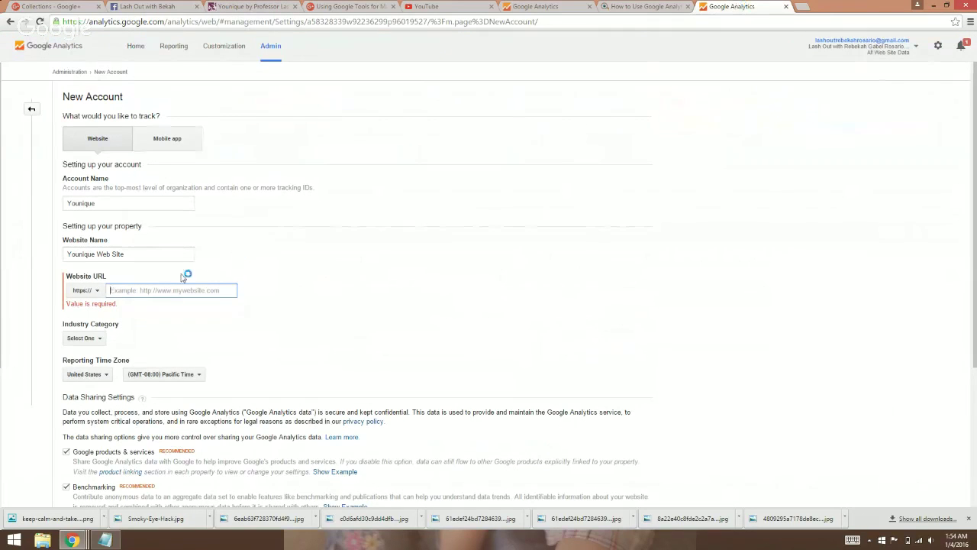
pyautogui.hotkey('ctrl', 'v')
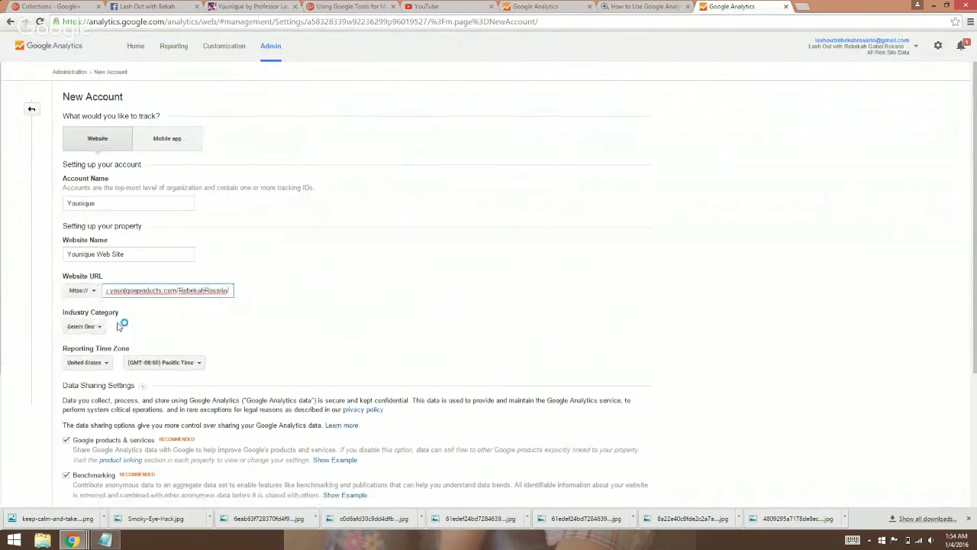
# Step: Set the industry category to Beauty and Fitness and the reporting time zone to (GMT-05:00) Eastern Time
pyautogui.click(99, 327)
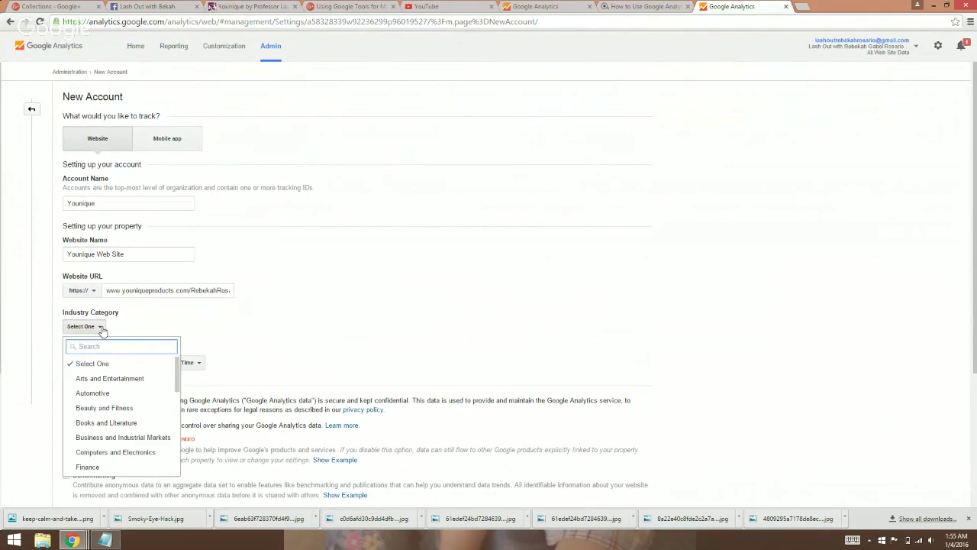
pyautogui.click(113, 410)
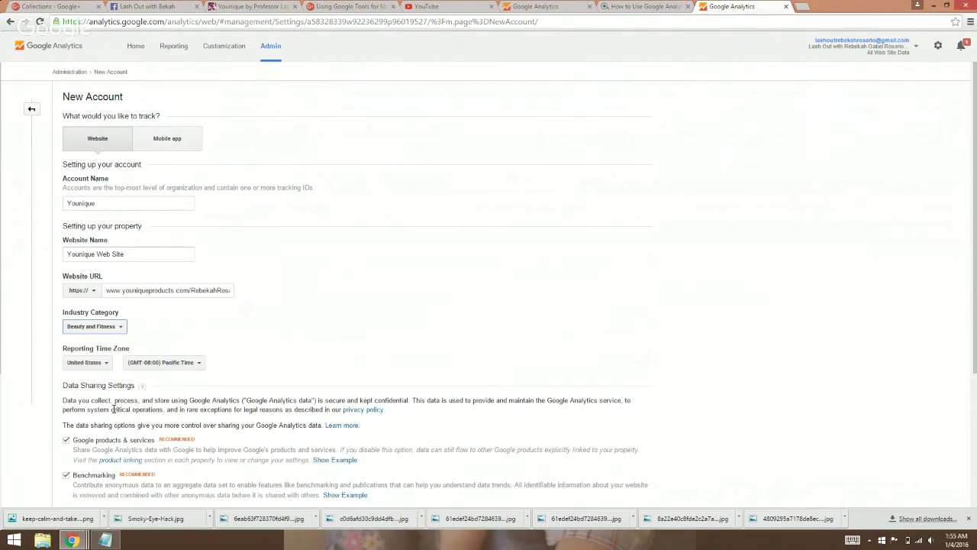
pyautogui.click(176, 369)
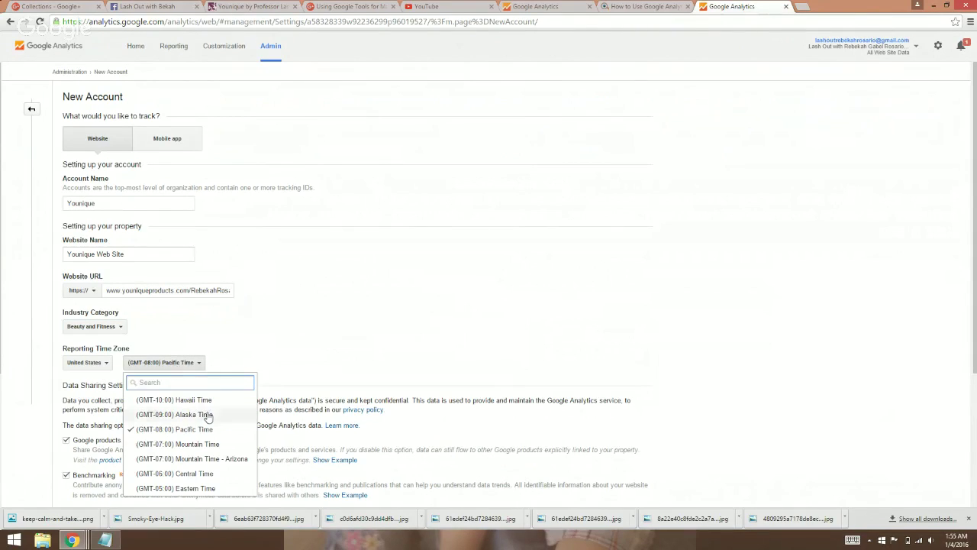
pyautogui.click(207, 488)
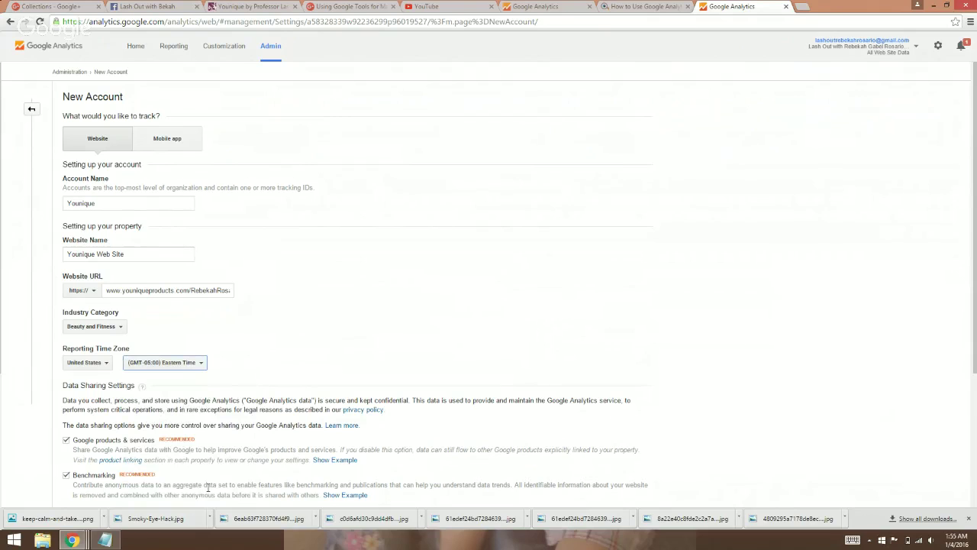
# Step: Request the new account's tracking ID and accept the Google Analytics Terms of Service Agreement for the United States
pyautogui.moveTo(975, 225); pyautogui.dragTo(976, 360)
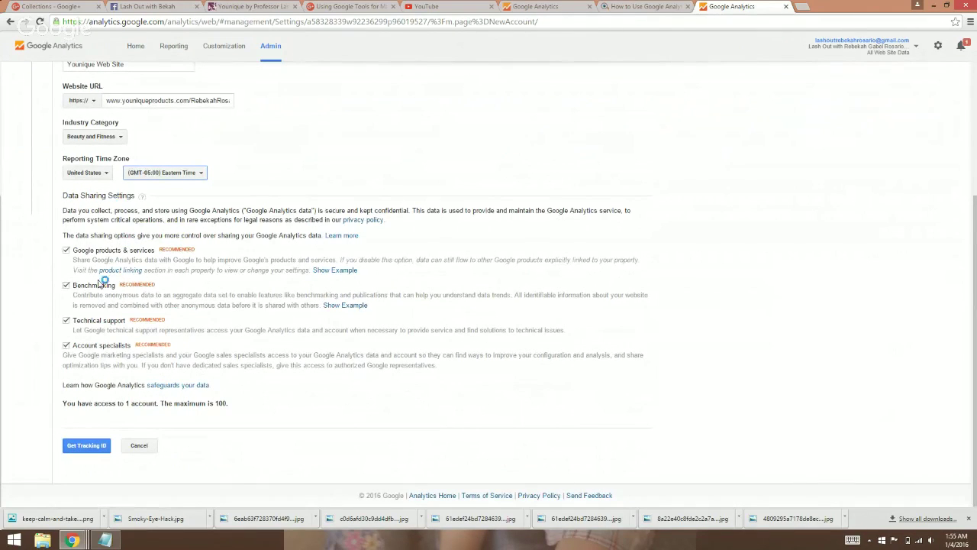
pyautogui.click(91, 441)
pyautogui.click(94, 451)
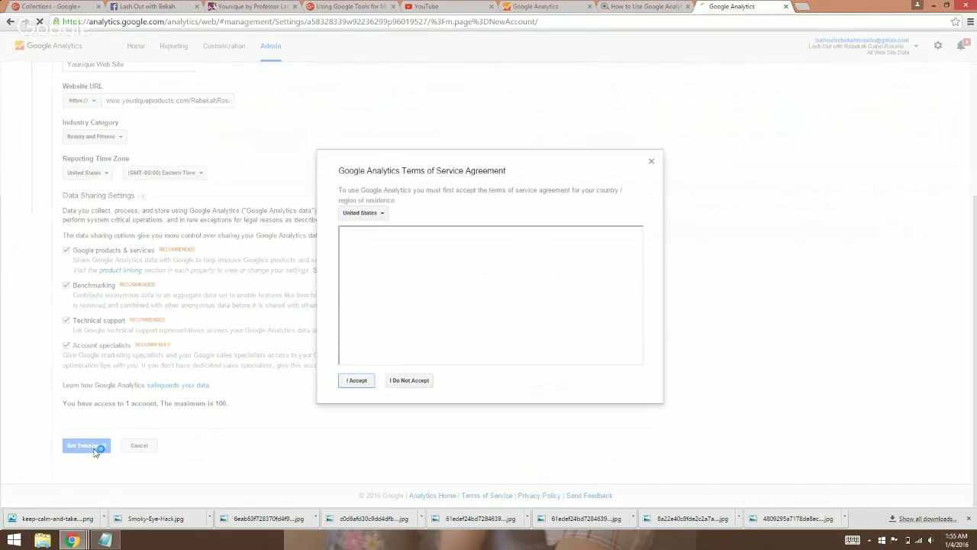
pyautogui.click(356, 381)
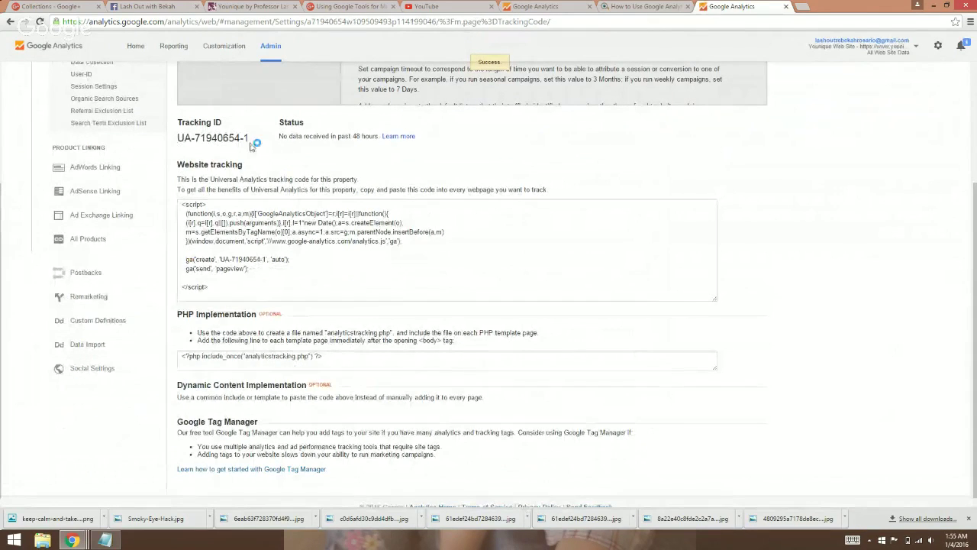
# Step: Copy the new property's tracking ID into the Google Analytics Id field of the Younique site settings and save the profile
pyautogui.moveTo(249, 140); pyautogui.dragTo(177, 137)
pyautogui.hotkey('ctrl', 'c')
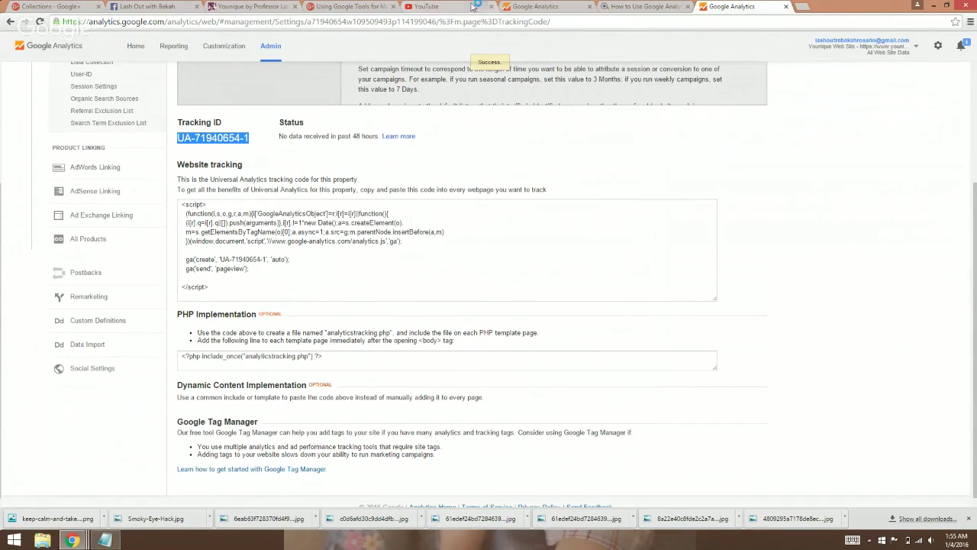
pyautogui.click(258, 6)
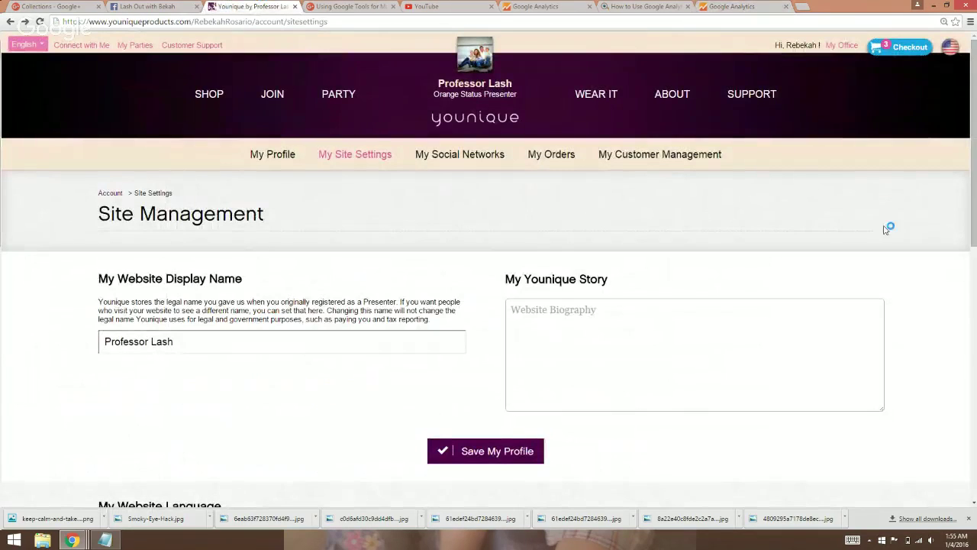
pyautogui.scroll(-10, 972, 131)
pyautogui.moveTo(596, 175); pyautogui.dragTo(447, 167)
pyautogui.hotkey('ctrl', 'v')
pyautogui.click(504, 237)
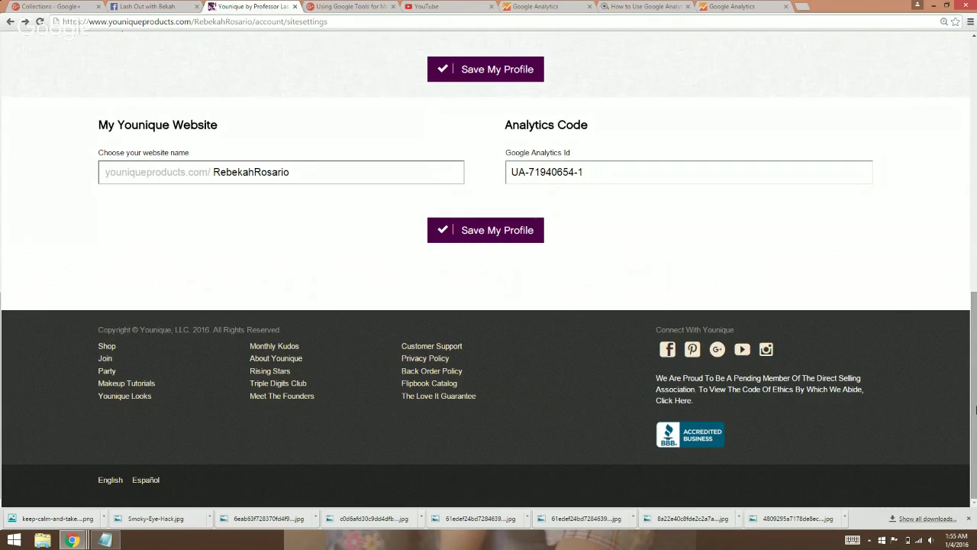
pyautogui.click(504, 233)
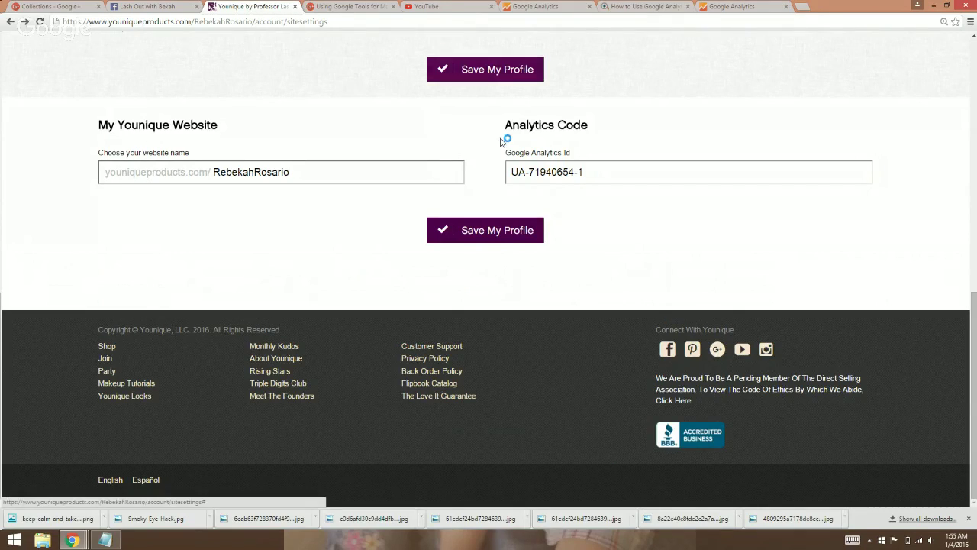
# Step: Close the tracking code page and show the already open Google Analytics account list at a larger zoom
pyautogui.click(549, 6)
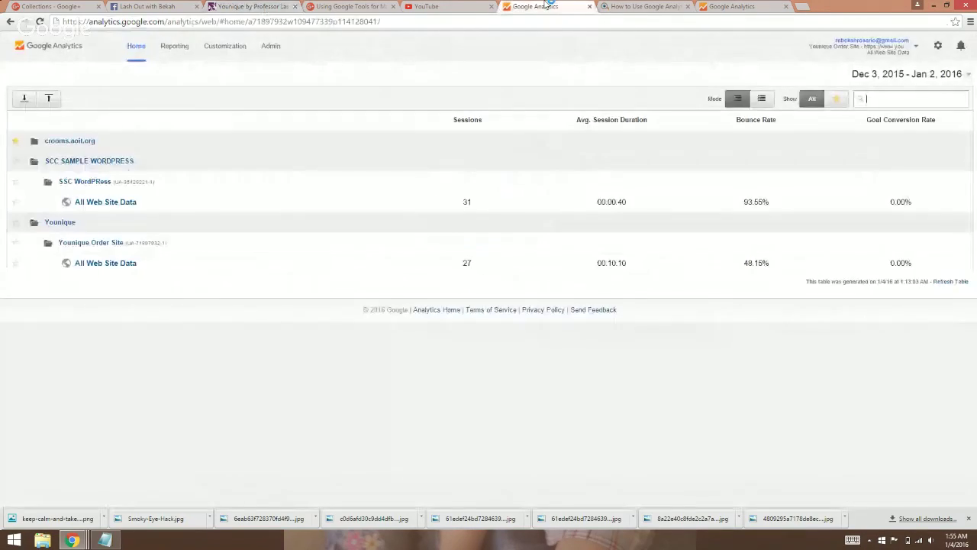
pyautogui.click(786, 6)
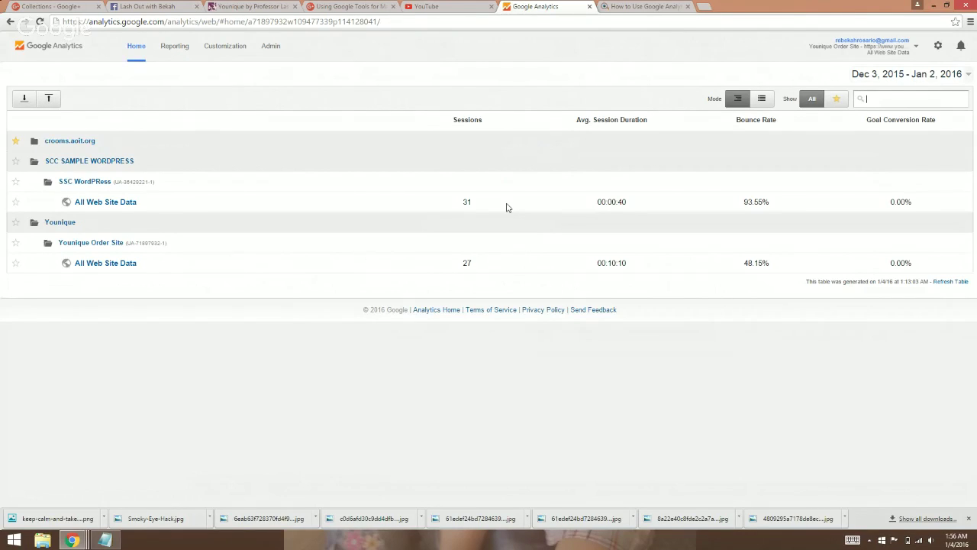
pyautogui.hotkey('ctrl', '+')
pyautogui.hotkey('ctrl', '+')
pyautogui.hotkey('ctrl', '+')
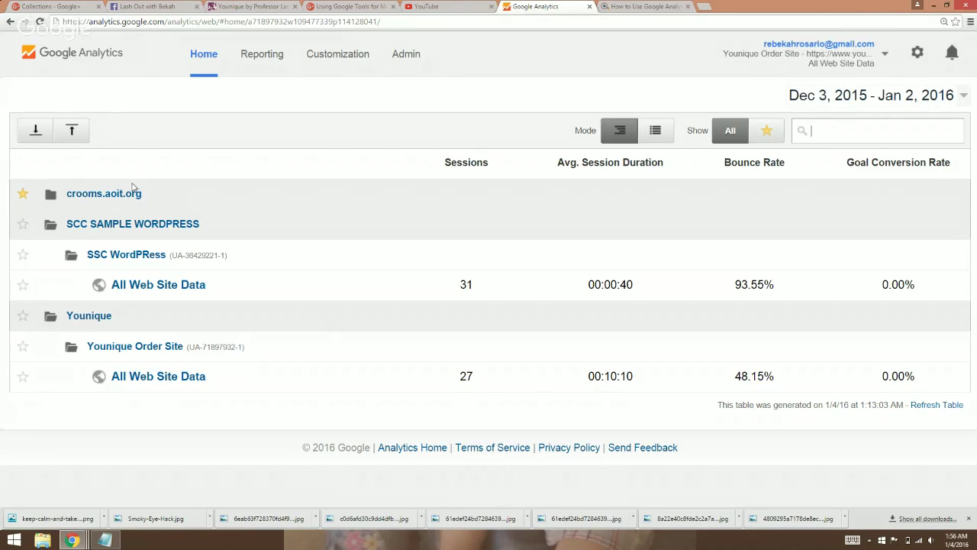
# Step: Try to open the All Web Site Data view of the Younique Order Site property
pyautogui.click(156, 349)
pyautogui.click(156, 349)
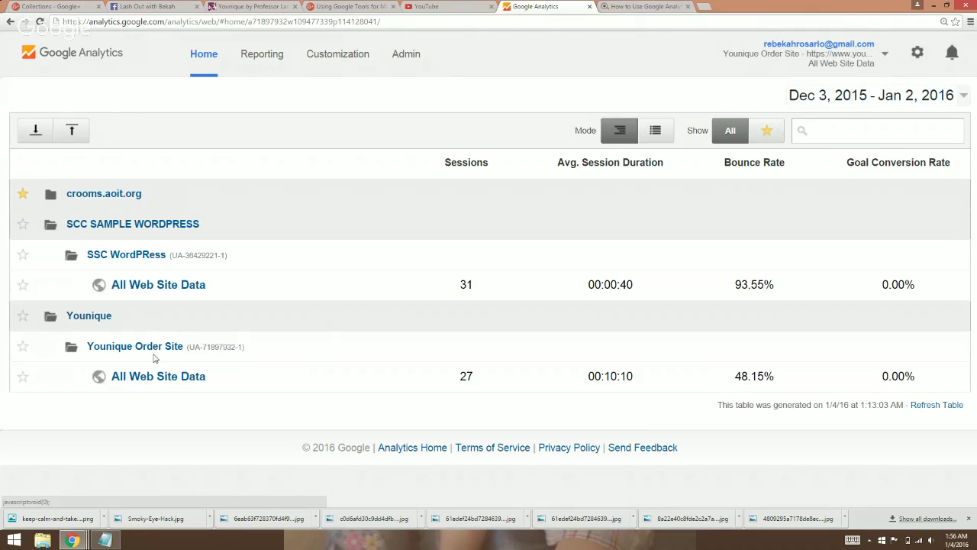
pyautogui.click(153, 383)
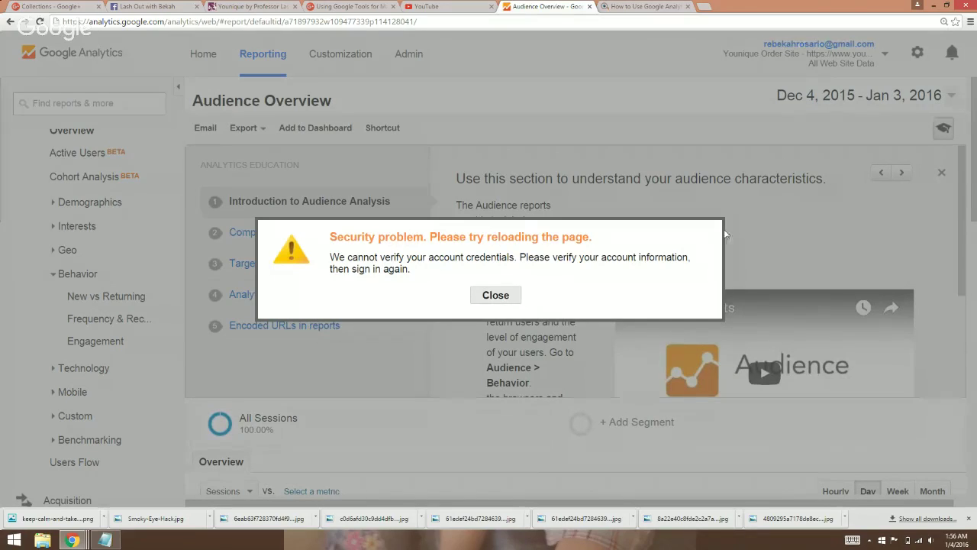
pyautogui.click(496, 296)
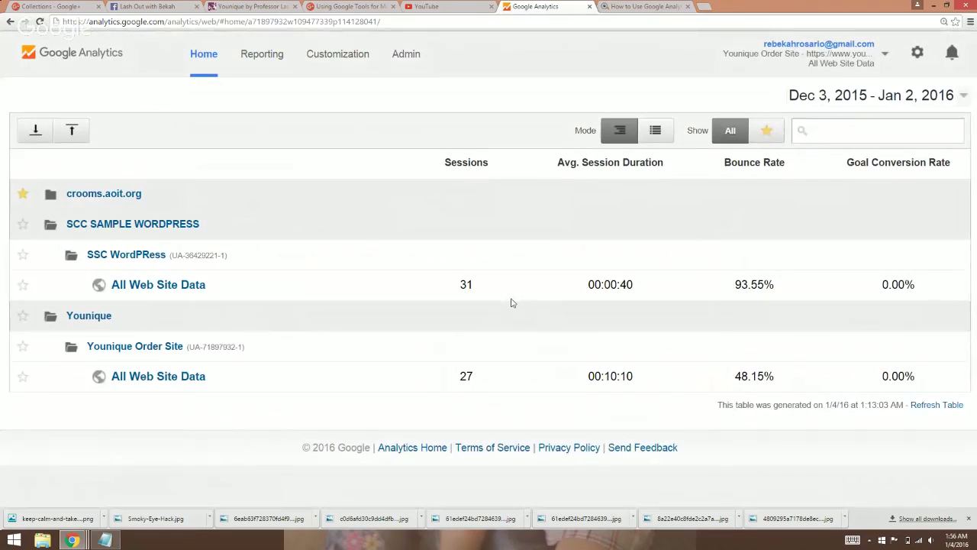
pyautogui.click(190, 378)
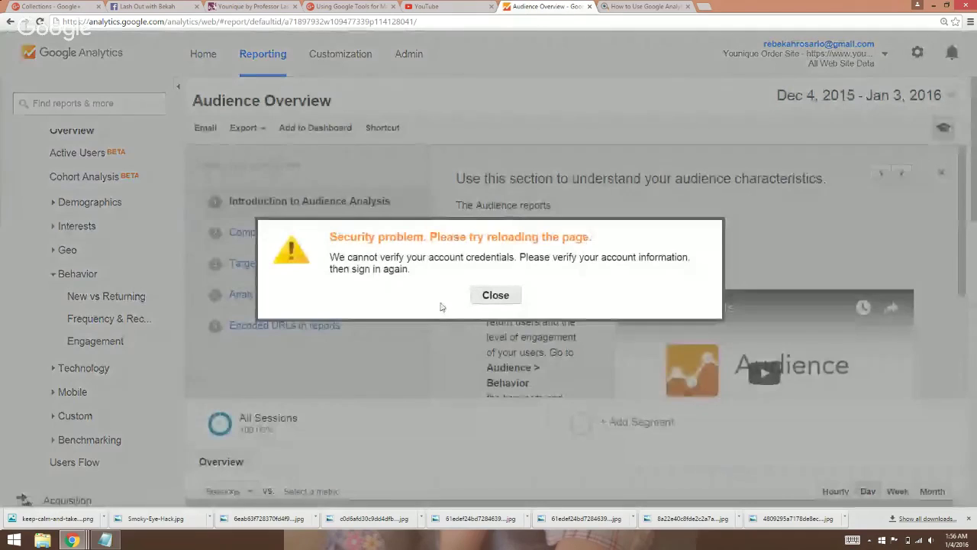
pyautogui.click(501, 299)
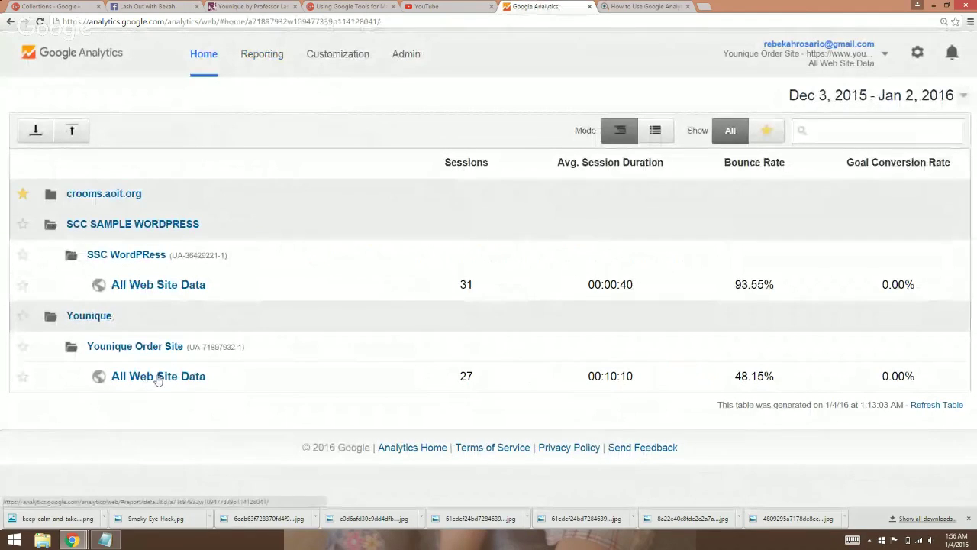
pyautogui.click(885, 55)
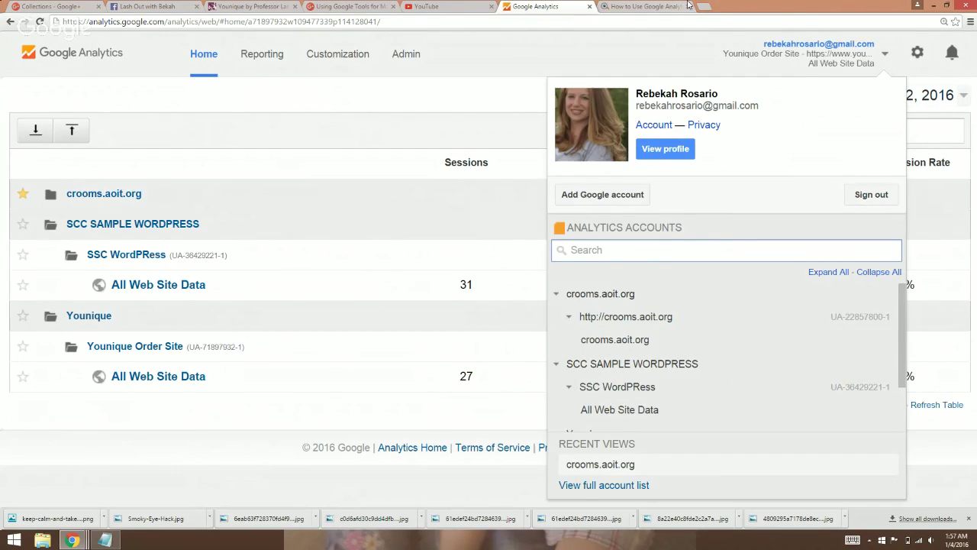
pyautogui.click(636, 22)
pyautogui.click(167, 21)
pyautogui.moveTo(168, 21); pyautogui.dragTo(381, 21)
pyautogui.press('BackSpace')
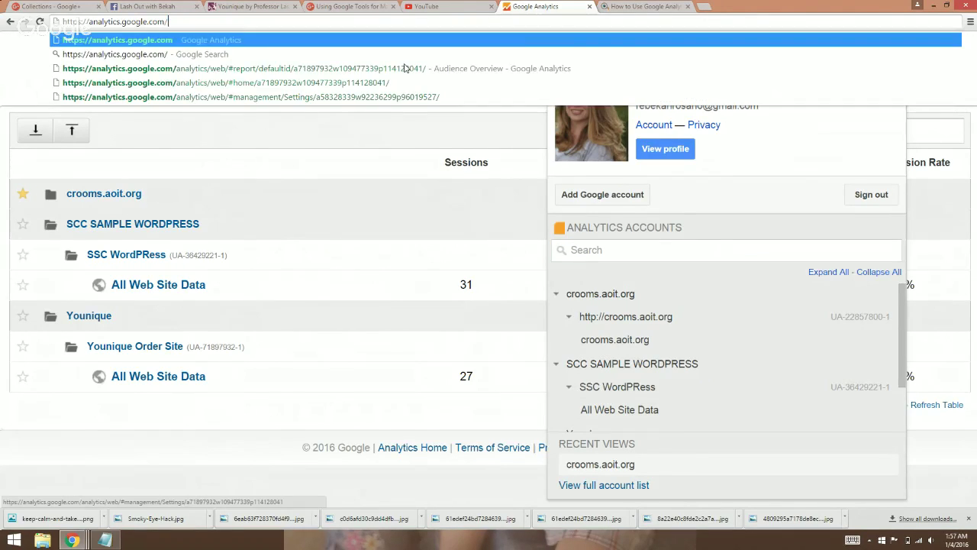
pyautogui.press('Return')
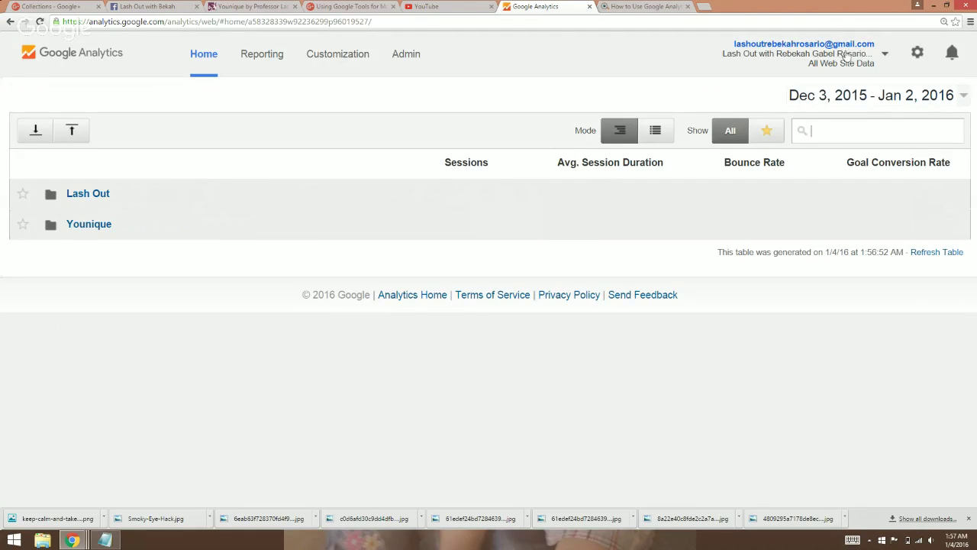
# Step: Expand the Younique and Lash Out accounts and open the All Web Site Data report of Lash Out
pyautogui.click(81, 226)
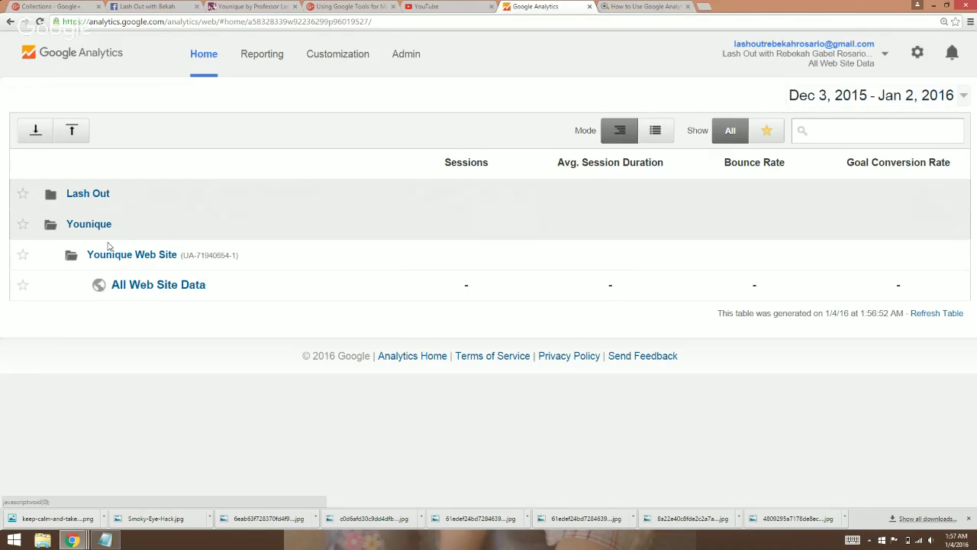
pyautogui.click(85, 196)
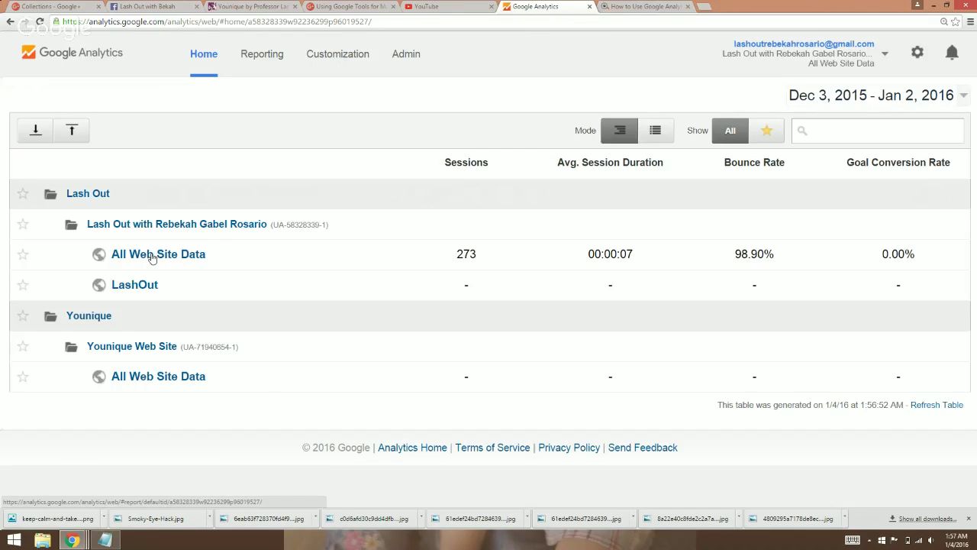
pyautogui.click(192, 262)
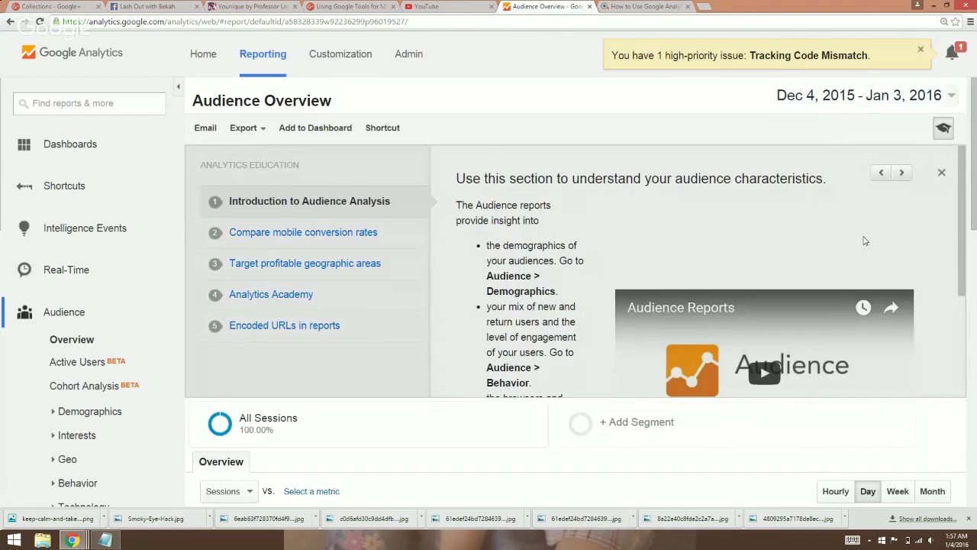
pyautogui.moveTo(976, 118); pyautogui.dragTo(940, 103)
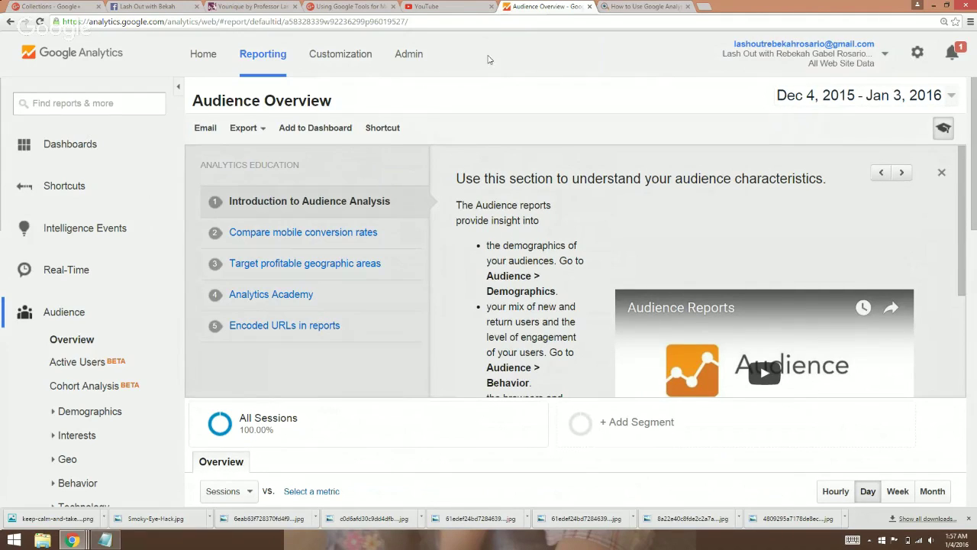
# Step: Look through the Audience report categories and view the Demographics Overview, Gender and Age reports
pyautogui.moveTo(183, 189); pyautogui.dragTo(193, 315)
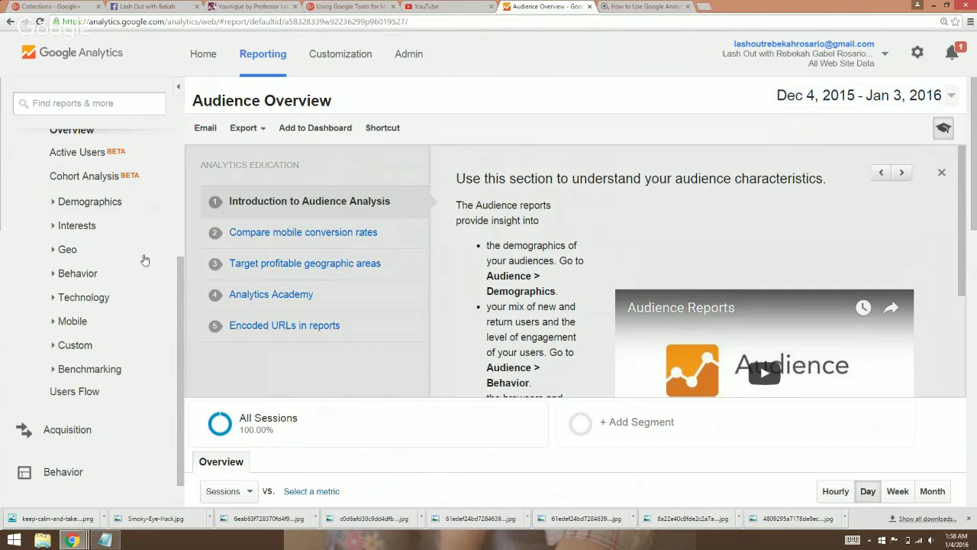
pyautogui.moveTo(177, 296)
pyautogui.mouseDown()
pyautogui.moveTo(179, 266)
pyautogui.moveTo(185, 303)
pyautogui.mouseUp()
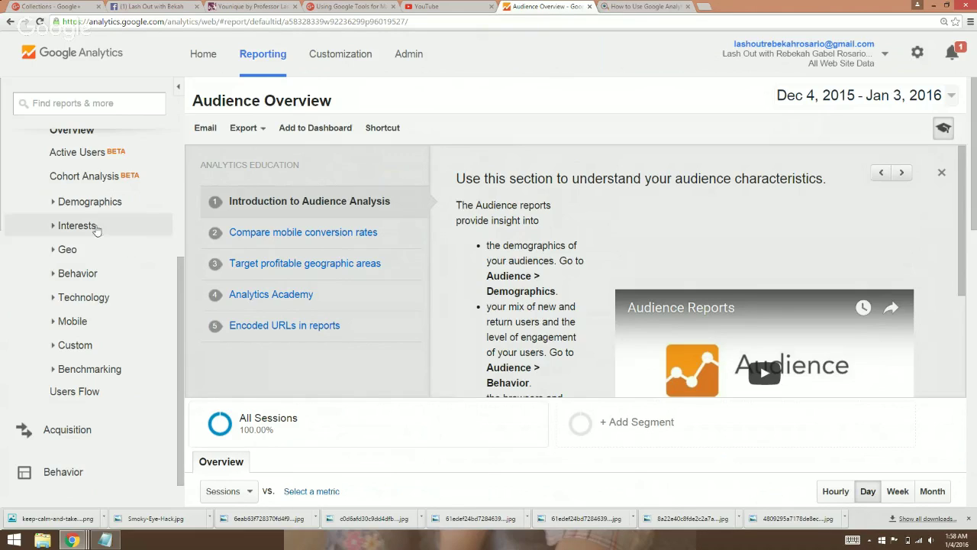
pyautogui.moveTo(178, 298); pyautogui.dragTo(171, 170)
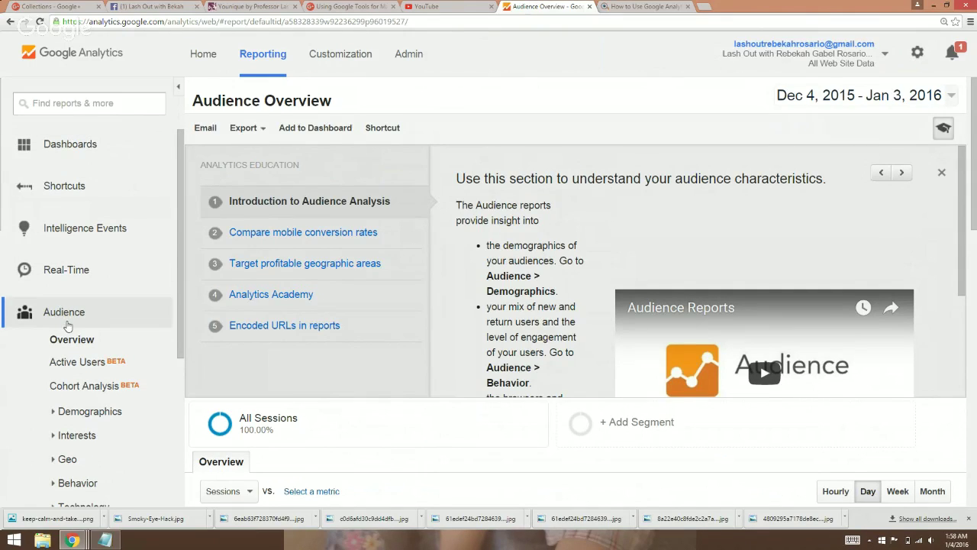
pyautogui.click(97, 413)
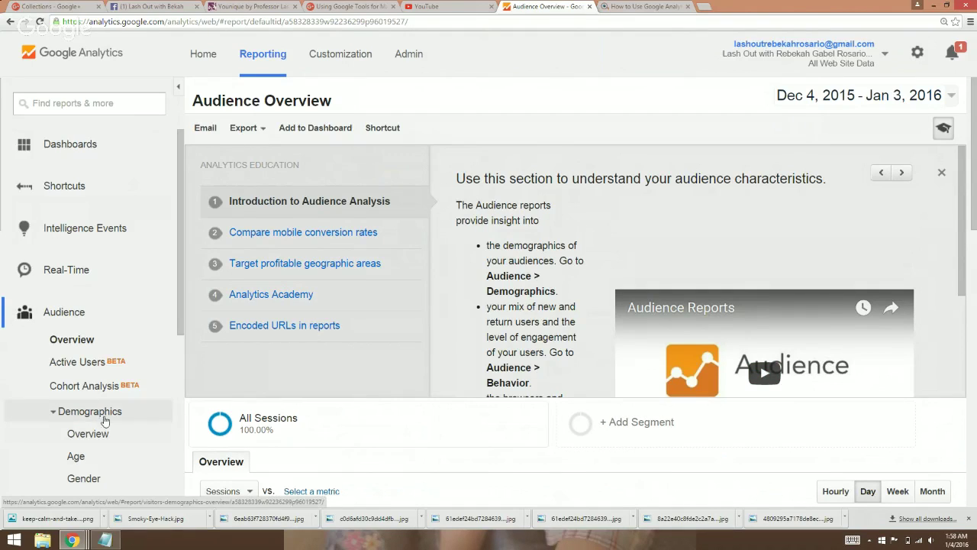
pyautogui.scroll(-3, 178, 322)
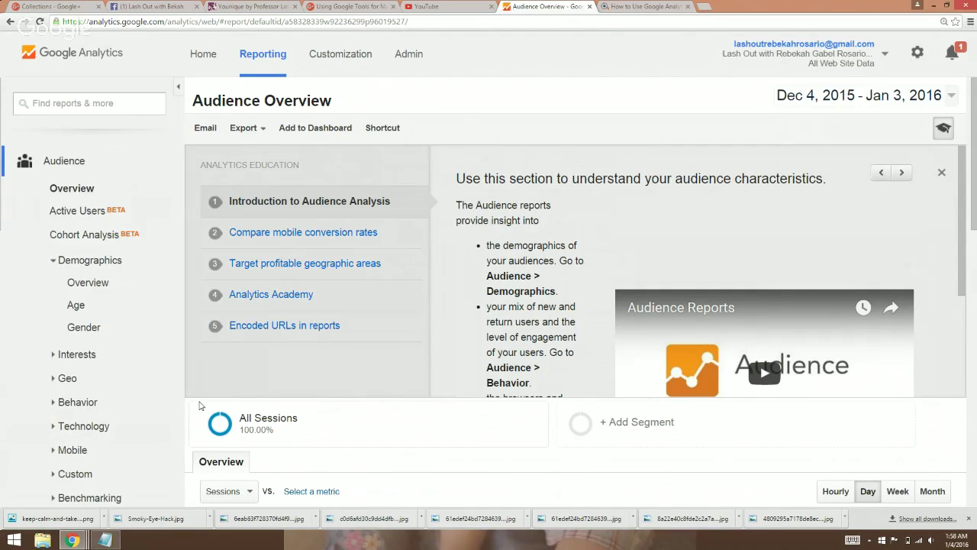
pyautogui.click(98, 282)
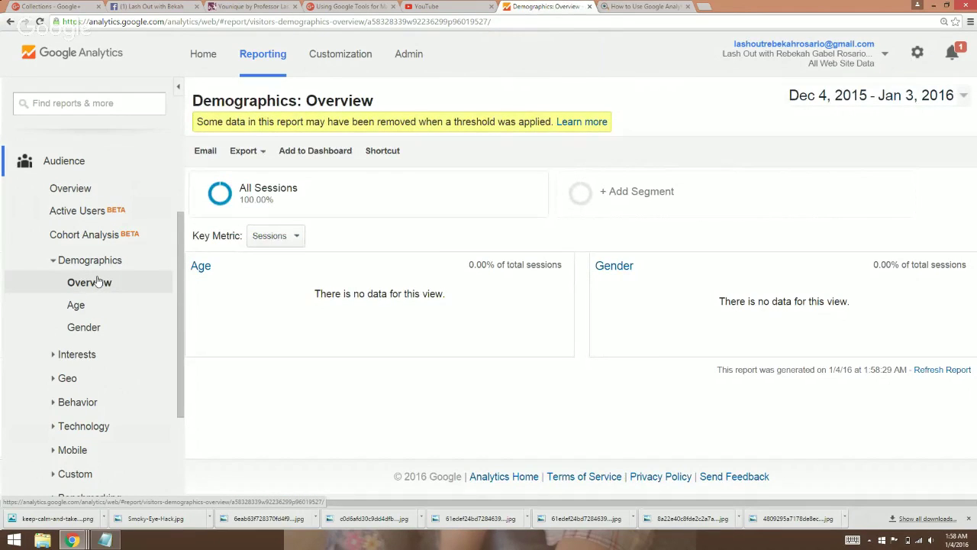
pyautogui.click(78, 328)
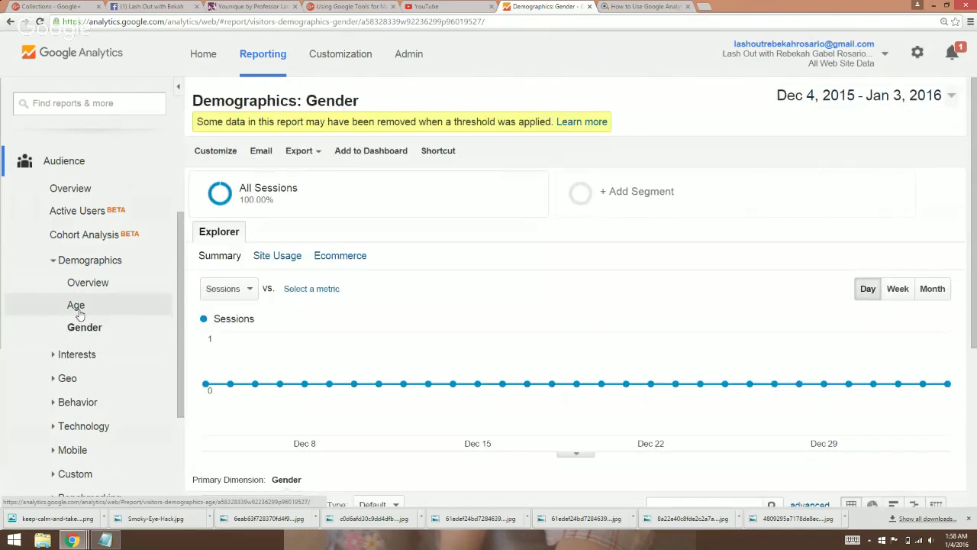
pyautogui.click(78, 308)
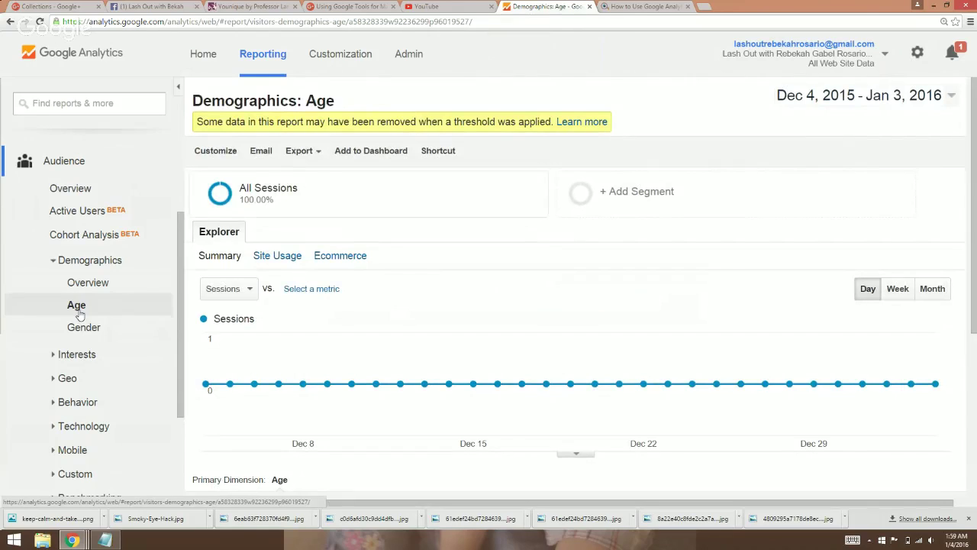
pyautogui.moveTo(975, 226); pyautogui.dragTo(976, 365)
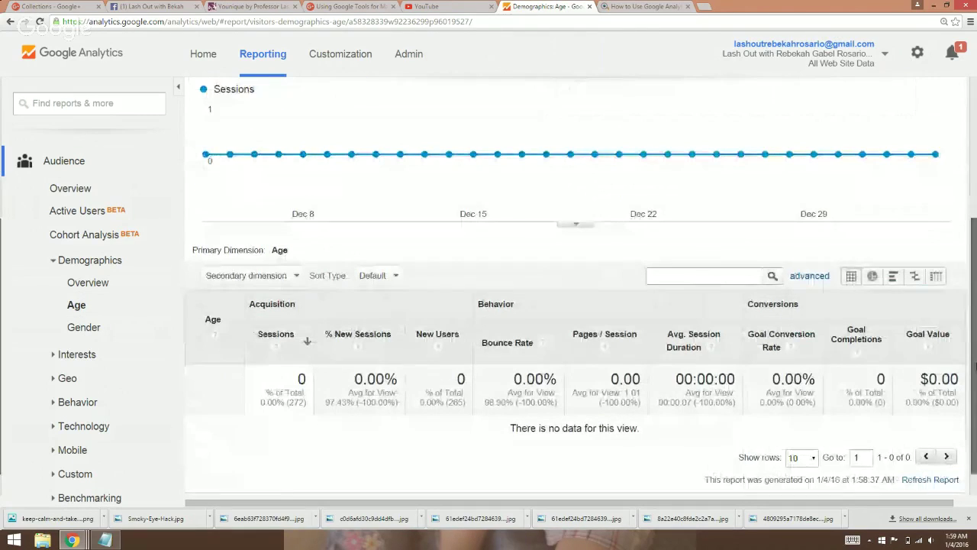
# Step: Open the Geo Location report and examine its table of sessions by country
pyautogui.click(70, 382)
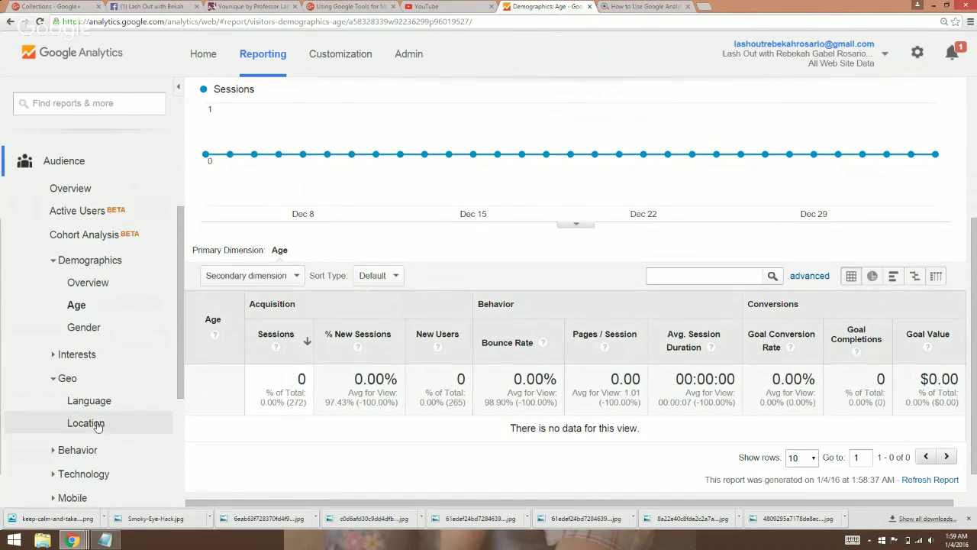
pyautogui.click(65, 382)
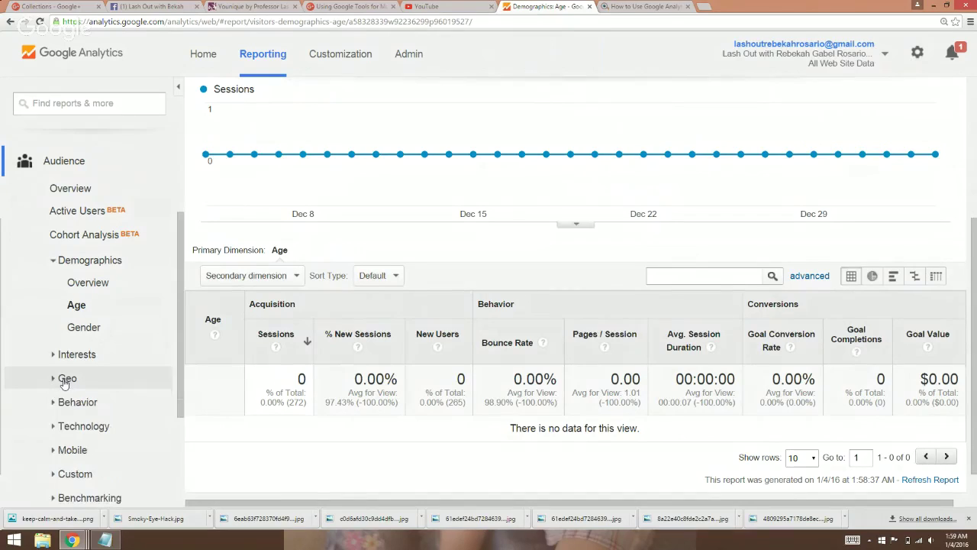
pyautogui.click(65, 382)
pyautogui.click(90, 428)
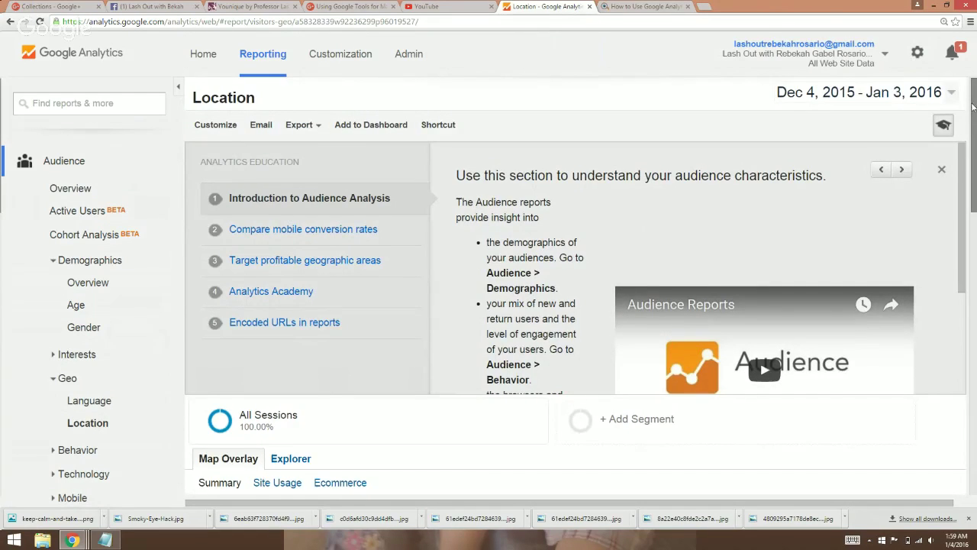
pyautogui.moveTo(975, 111); pyautogui.dragTo(975, 199)
pyautogui.moveTo(976, 226); pyautogui.dragTo(975, 373)
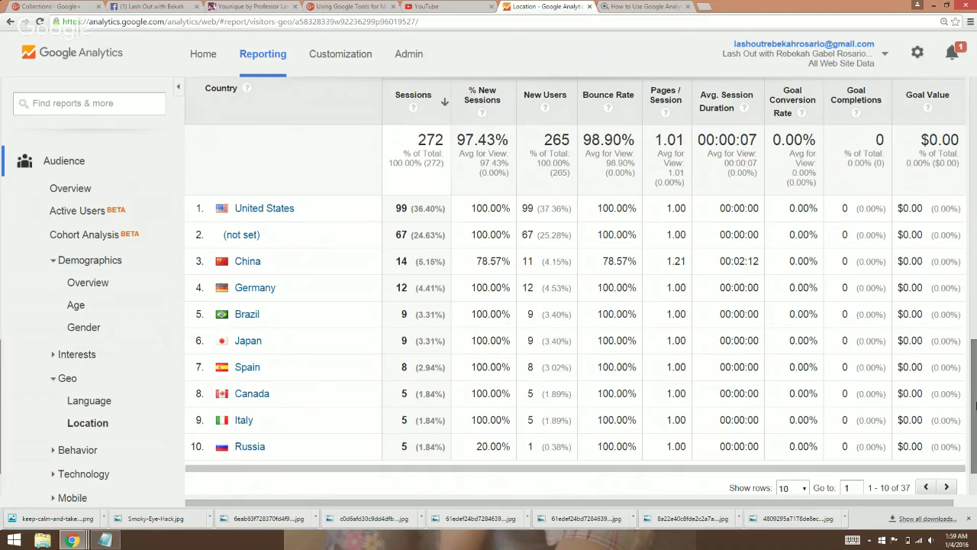
# Step: Set the country table to show 50 rows and look through the longer list
pyautogui.click(804, 489)
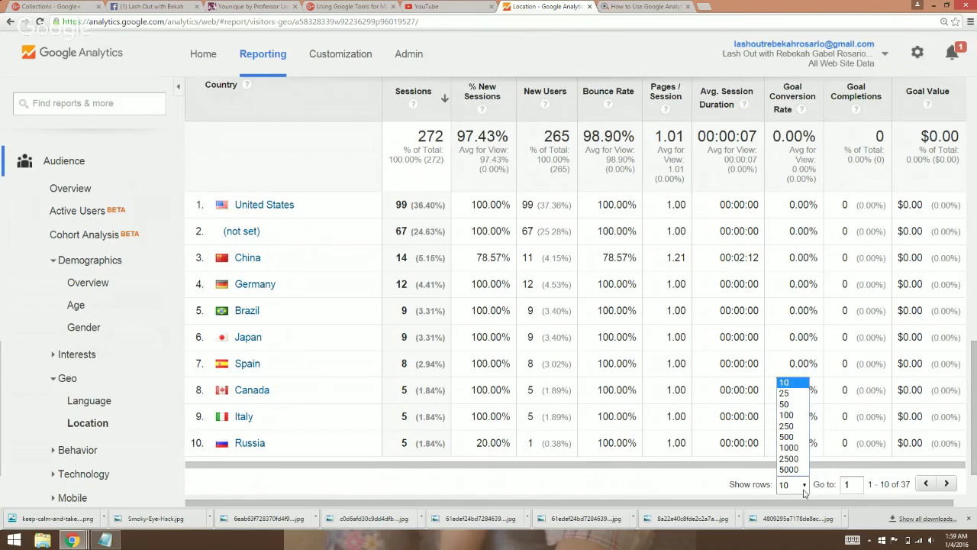
pyautogui.click(785, 404)
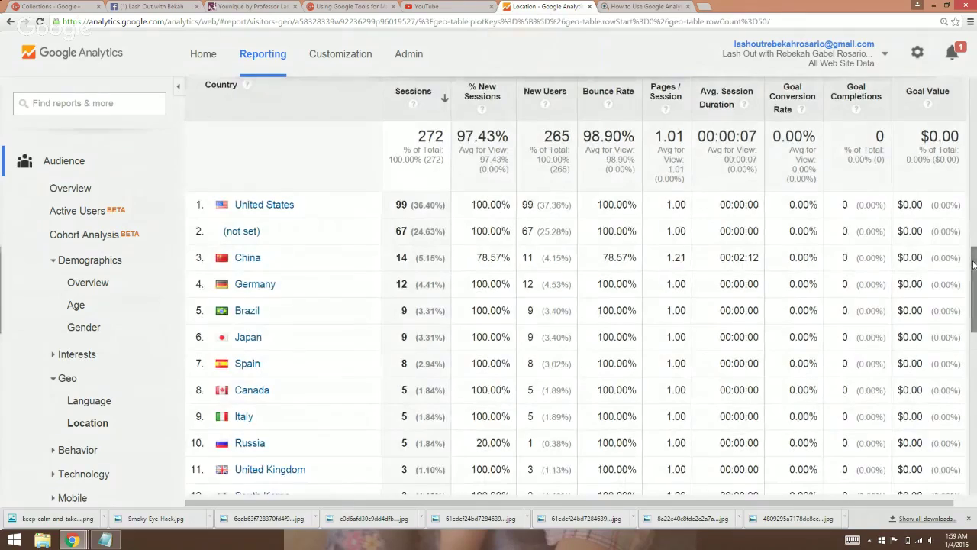
pyautogui.moveTo(974, 264); pyautogui.dragTo(975, 306)
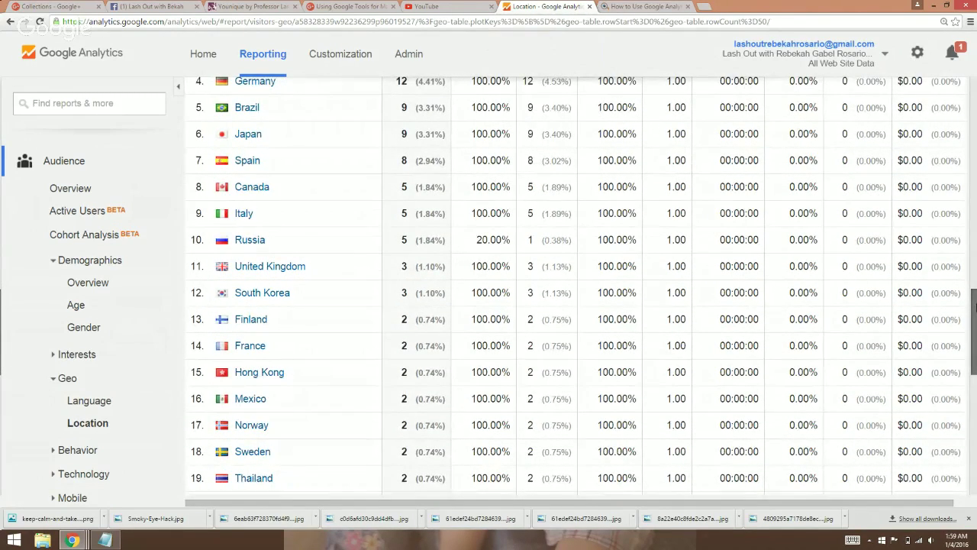
# Step: Examine the remaining countries in the Location table and return to the countries with the most sessions
pyautogui.moveTo(975, 309); pyautogui.dragTo(975, 413)
pyautogui.scroll(5, 927, 334)
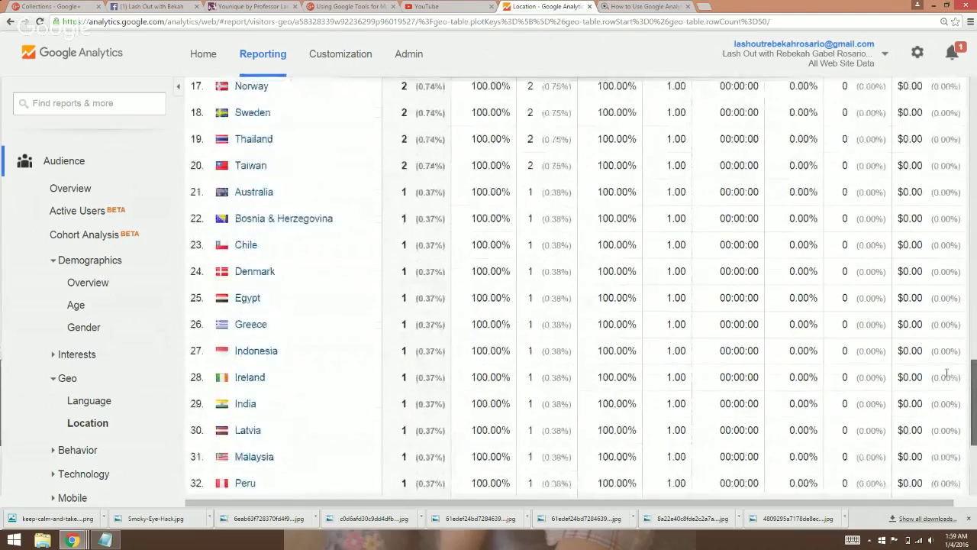
pyautogui.scroll(8, 926, 334)
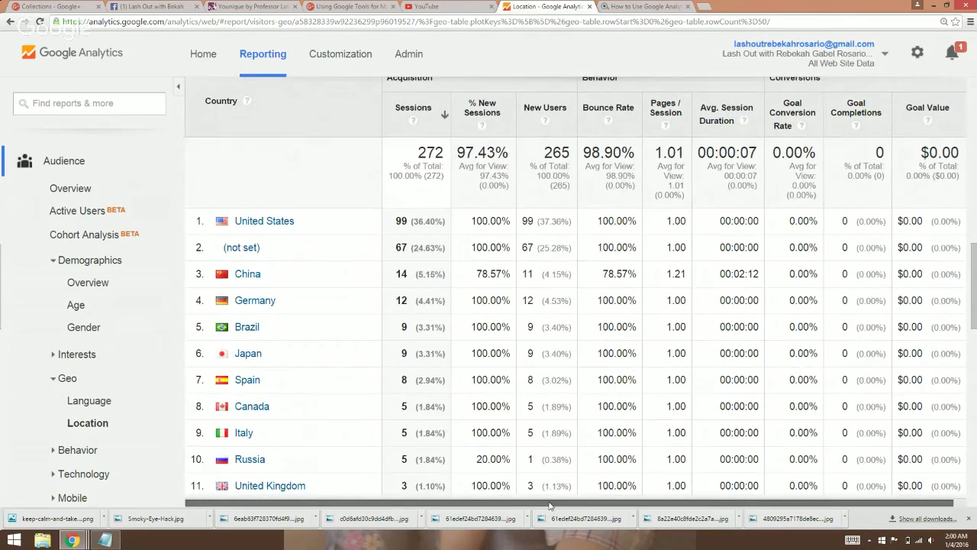
pyautogui.moveTo(551, 506); pyautogui.dragTo(603, 504)
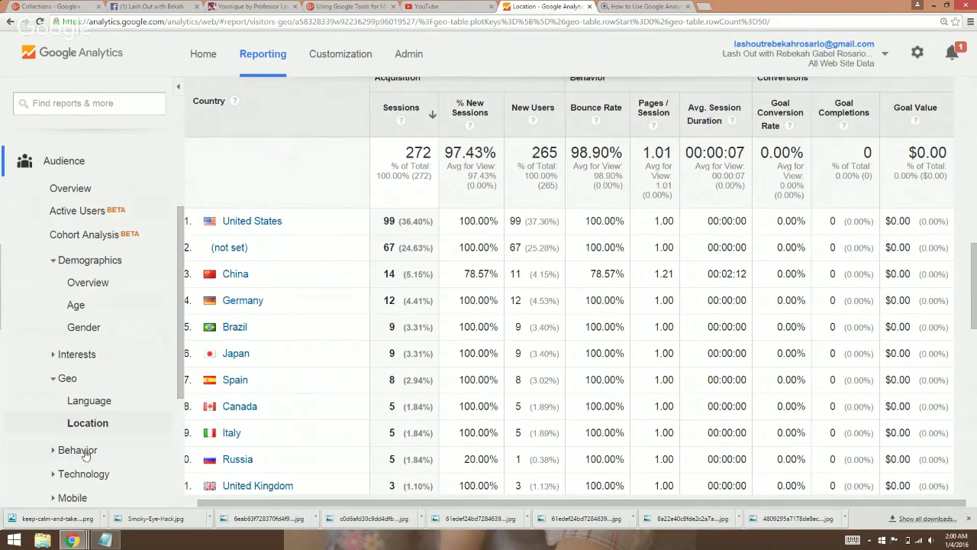
# Step: Expand the Technology group, open the Geo Language report and examine its table of sessions by language
pyautogui.click(87, 475)
pyautogui.click(90, 401)
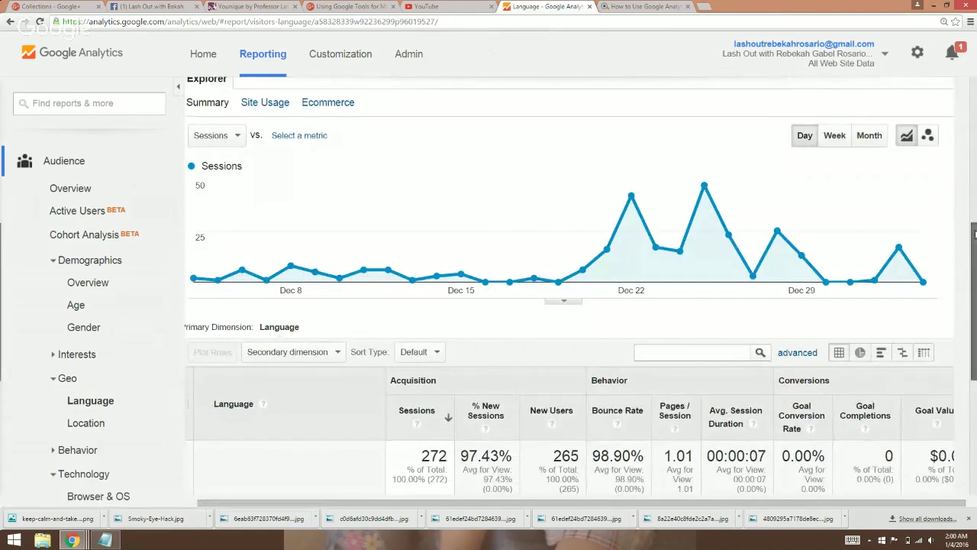
pyautogui.scroll(-4, 570, 290)
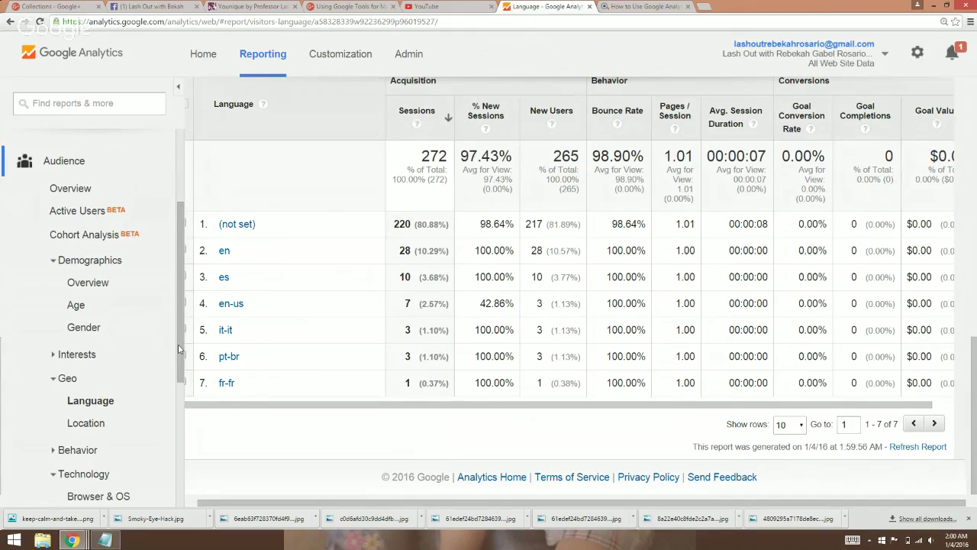
# Step: Open the Audience Users Flow report and examine how sessions flow from each country to the starting page
pyautogui.moveTo(178, 349); pyautogui.dragTo(189, 393)
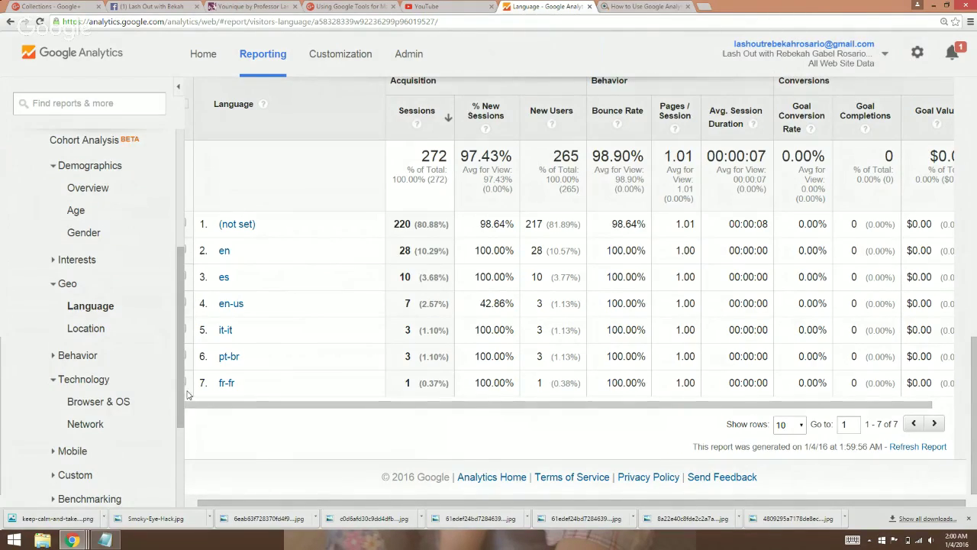
pyautogui.scroll(-2, 187, 391)
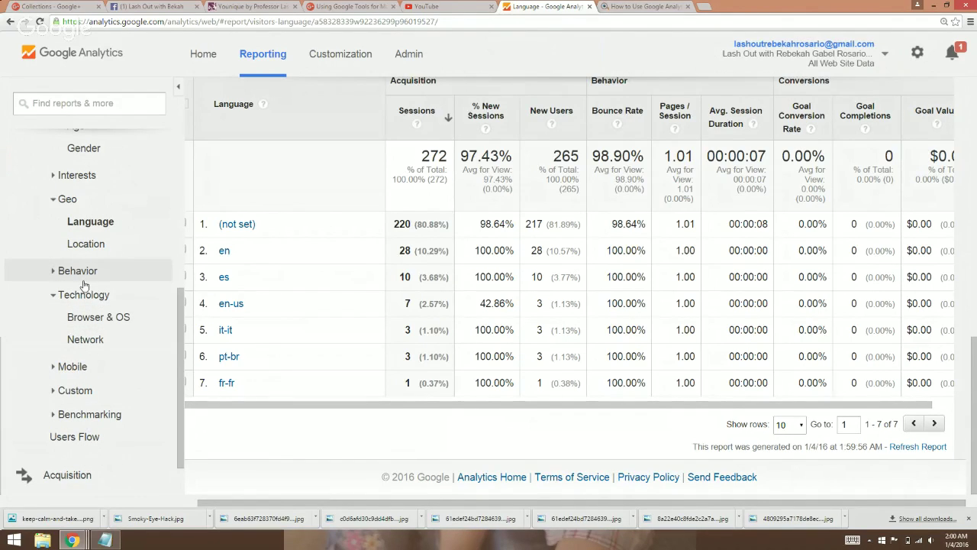
pyautogui.click(90, 439)
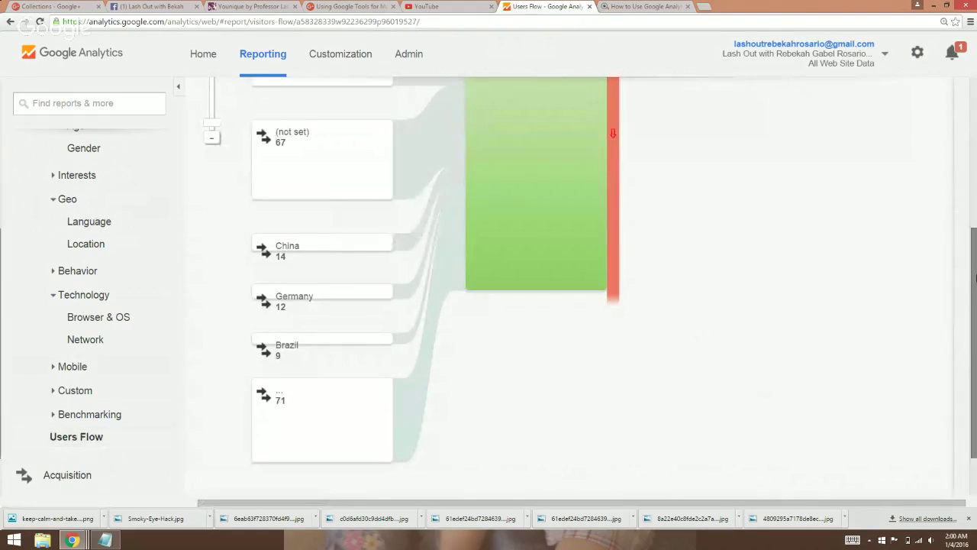
pyautogui.moveTo(976, 278); pyautogui.dragTo(976, 149)
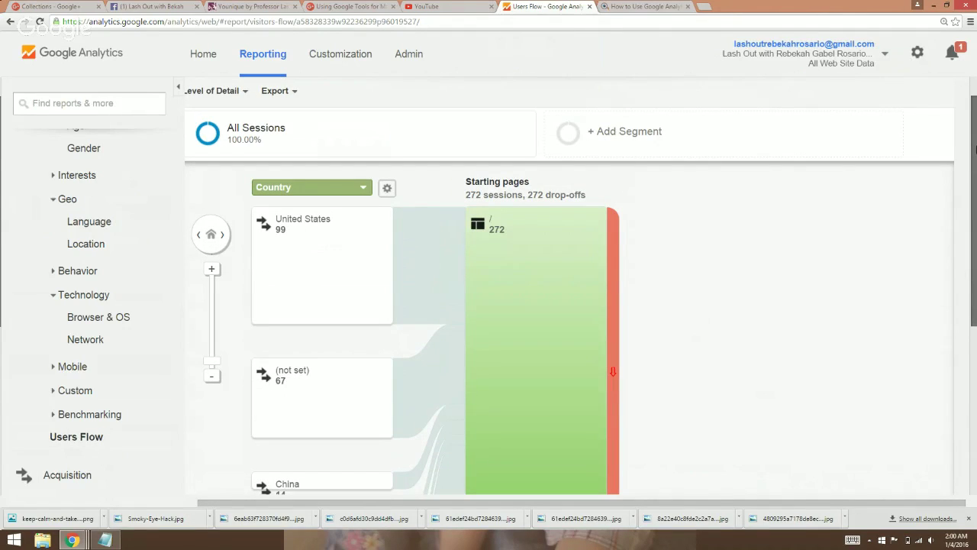
pyautogui.moveTo(976, 149); pyautogui.dragTo(976, 311)
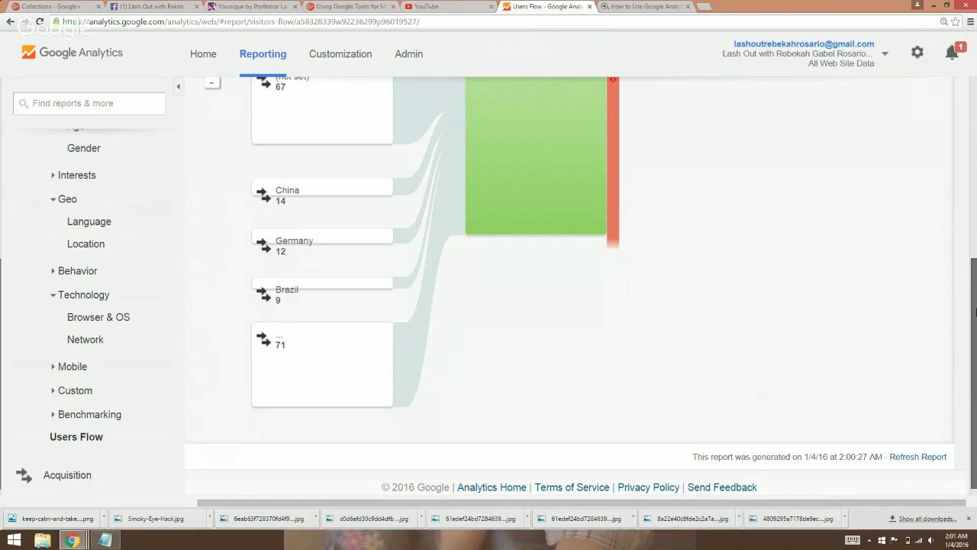
pyautogui.moveTo(463, 235)
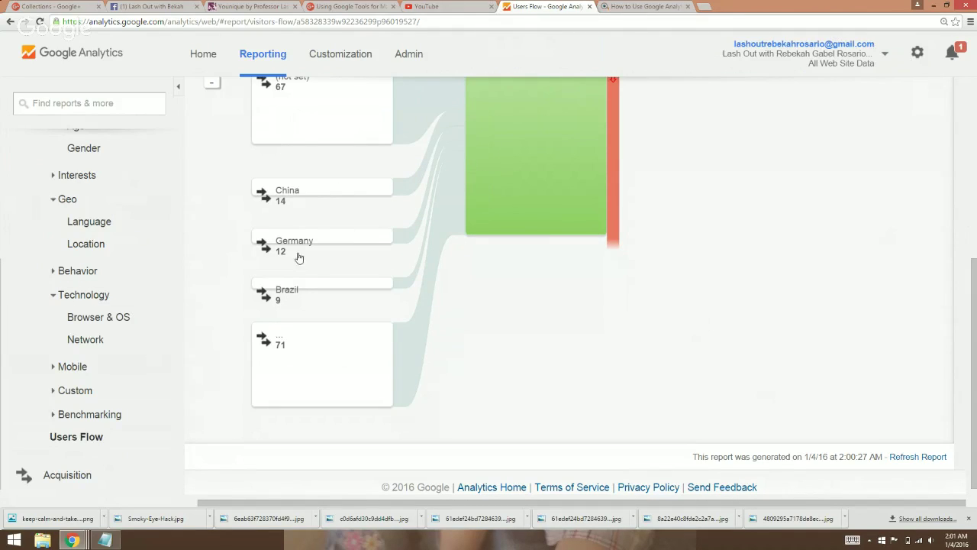
# Step: Expand the Acquisition reports, open the Overview and examine its table of traffic channels
pyautogui.scroll(-1, 173, 436)
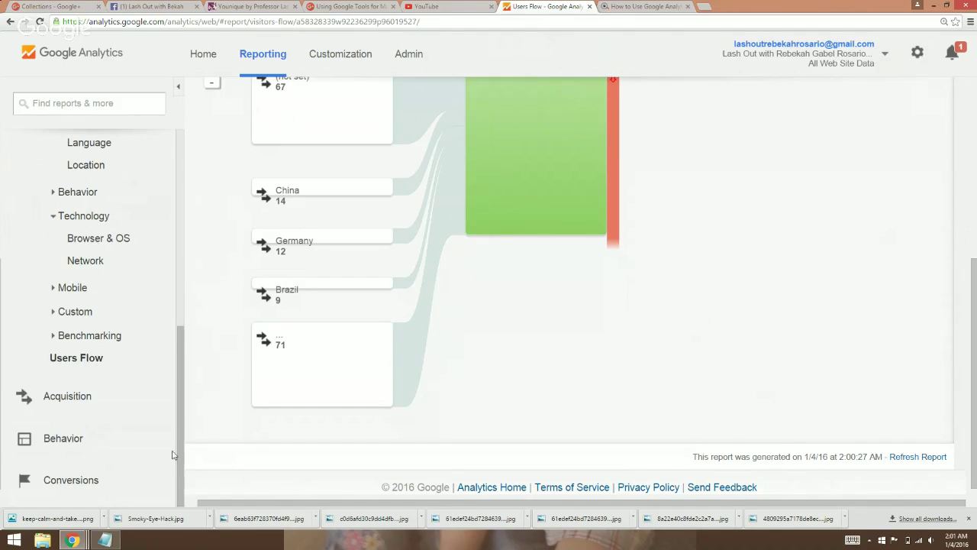
pyautogui.click(66, 400)
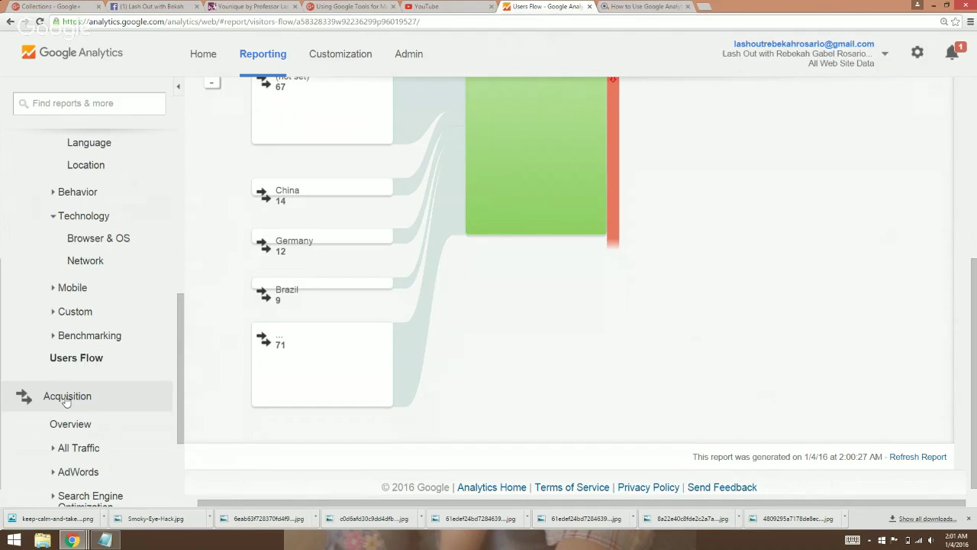
pyautogui.moveTo(178, 376); pyautogui.dragTo(182, 448)
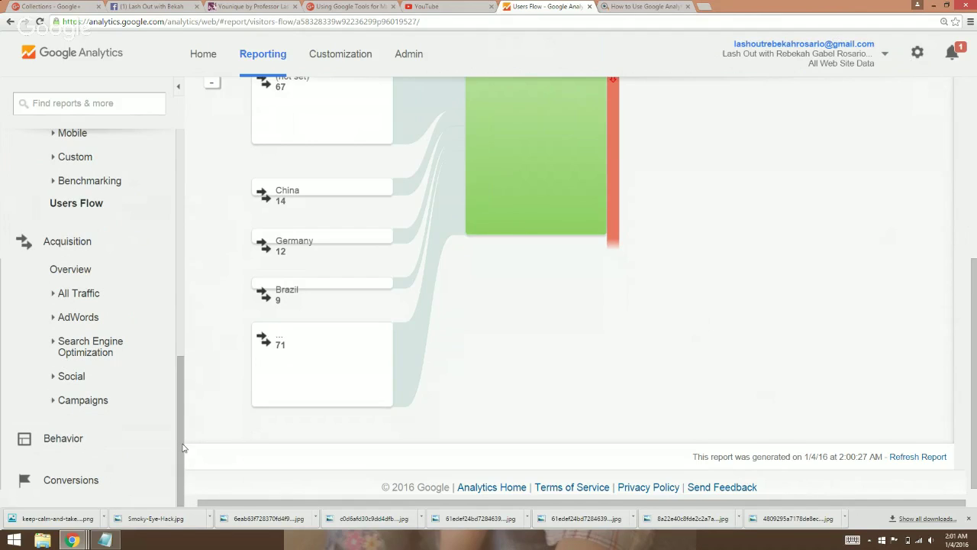
pyautogui.click(71, 272)
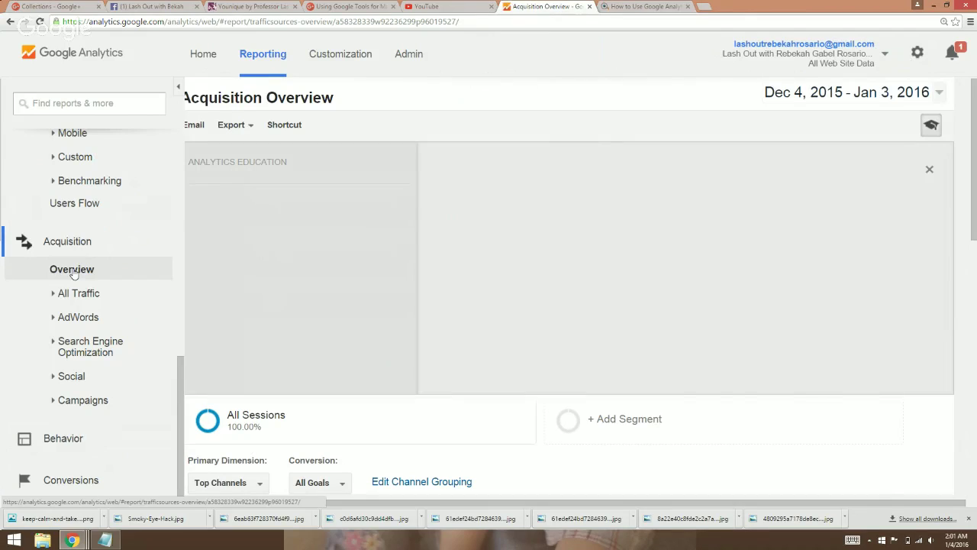
pyautogui.moveTo(966, 195); pyautogui.dragTo(975, 359)
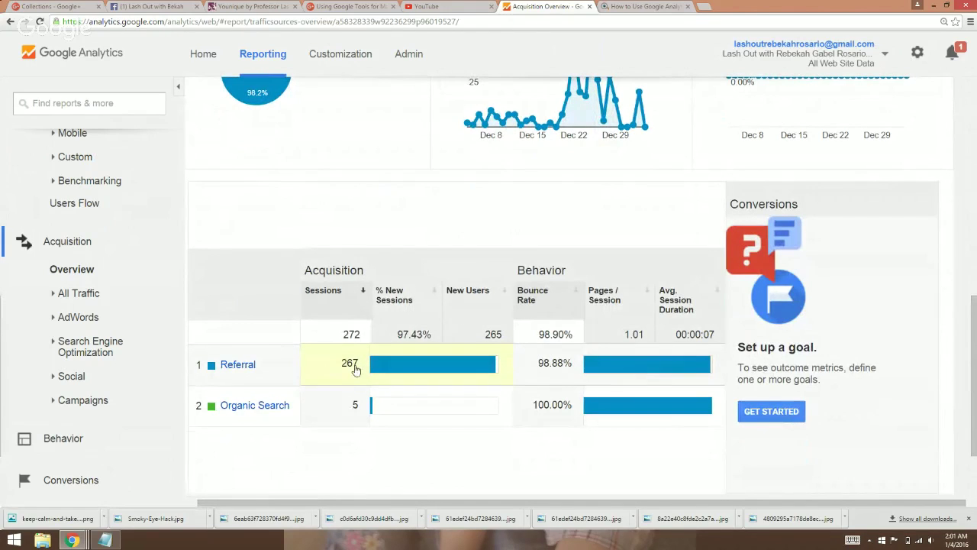
# Step: Open the Referral channel's details and examine the table of referring sources and the sessions graph
pyautogui.click(229, 366)
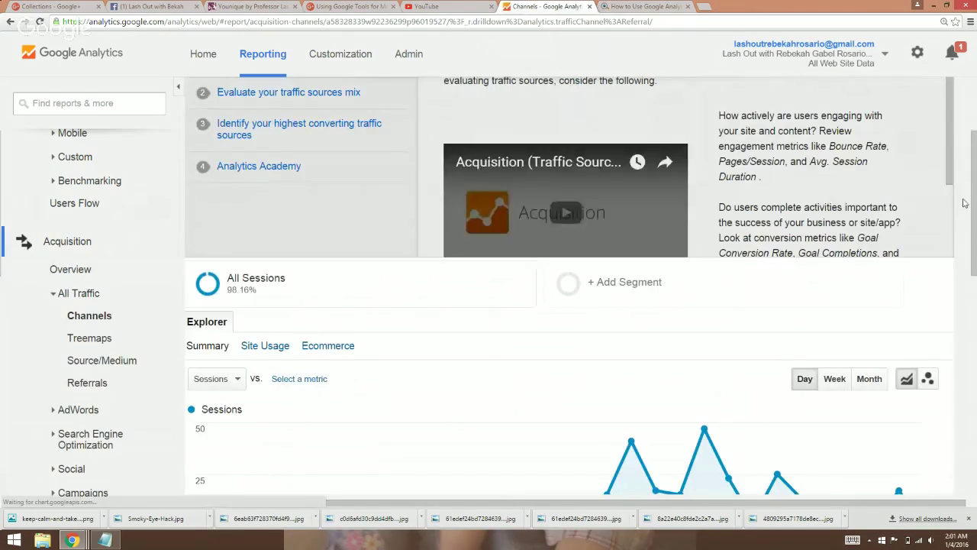
pyautogui.moveTo(975, 203); pyautogui.dragTo(976, 379)
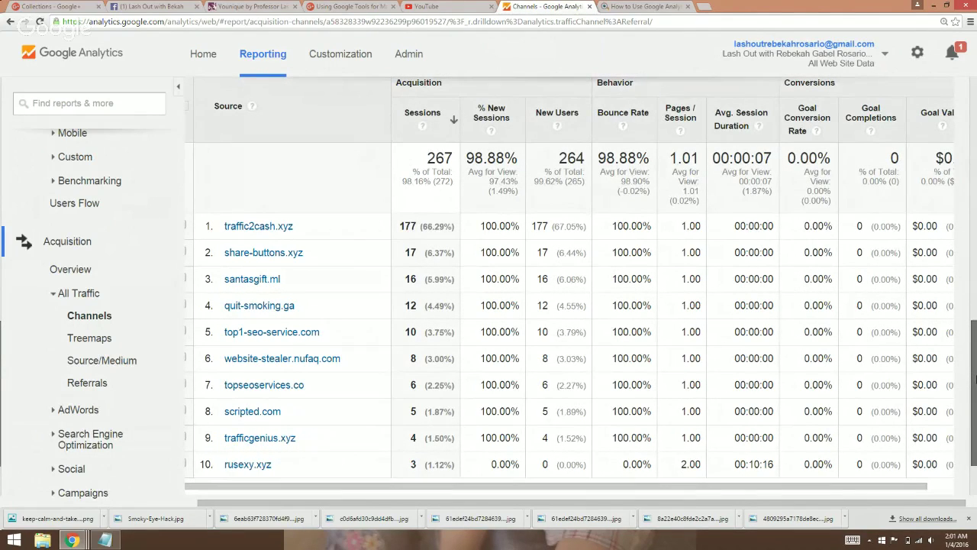
pyautogui.moveTo(976, 379); pyautogui.dragTo(975, 357)
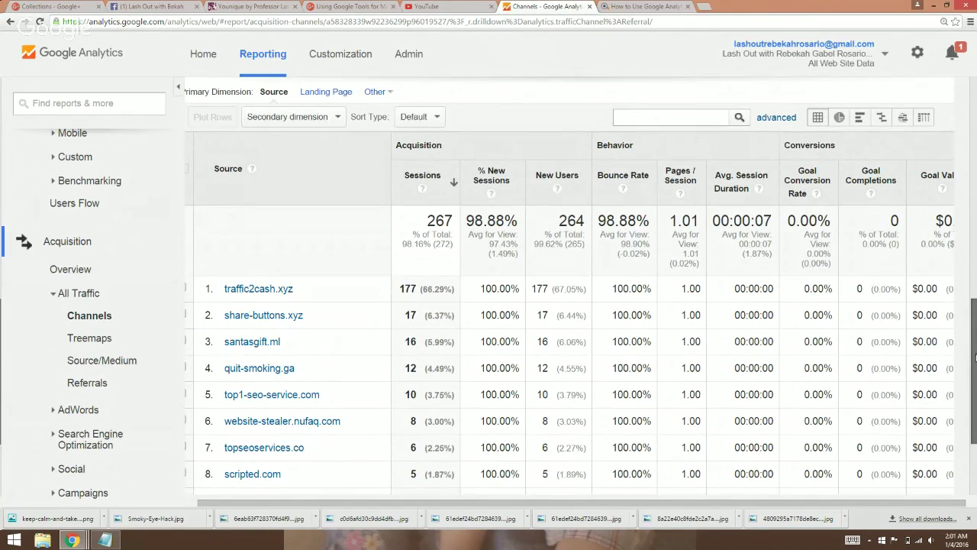
pyautogui.moveTo(976, 357); pyautogui.dragTo(953, 320)
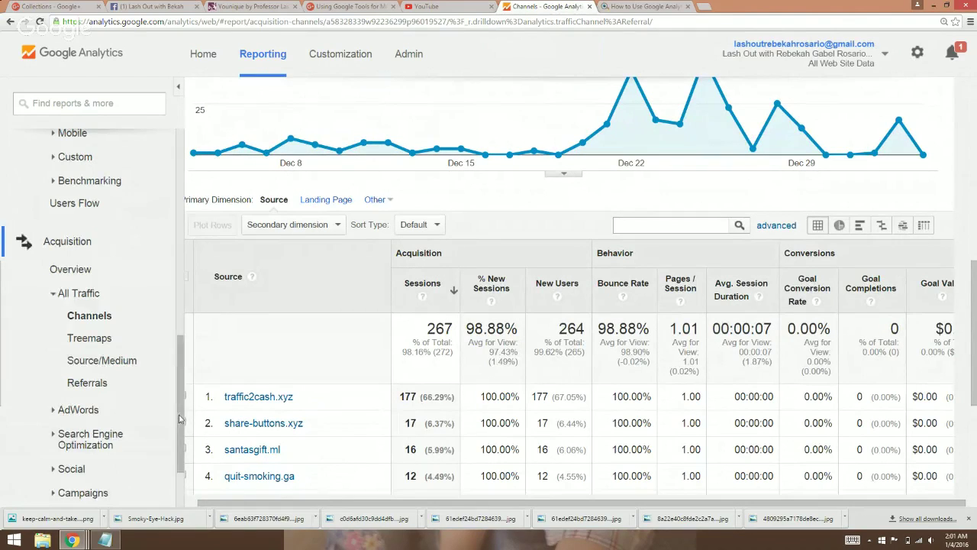
# Step: Expand Search Engine Optimization under Acquisition and view its Landing Pages and Geographical Summary reports
pyautogui.scroll(-2, 181, 419)
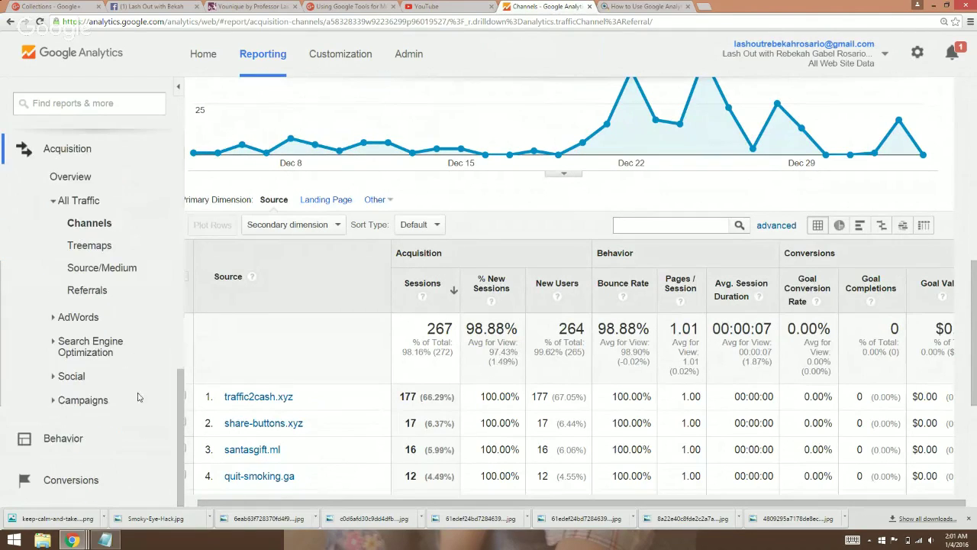
pyautogui.click(86, 351)
pyautogui.click(96, 398)
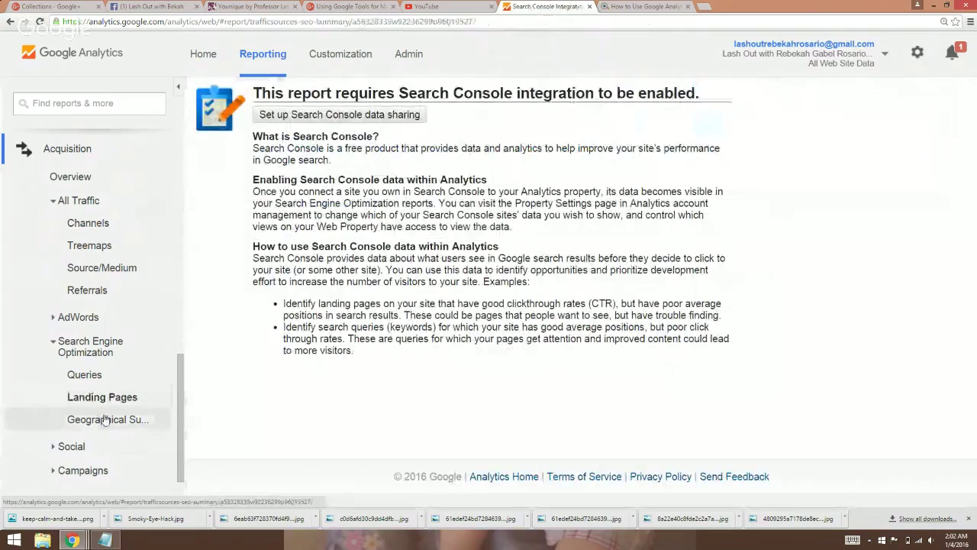
pyautogui.click(105, 418)
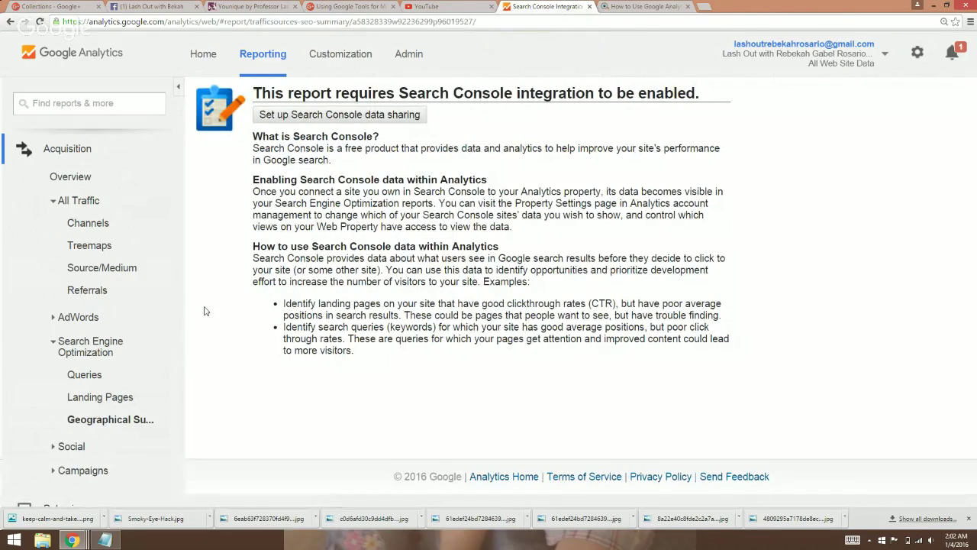
pyautogui.scroll(-2, 178, 416)
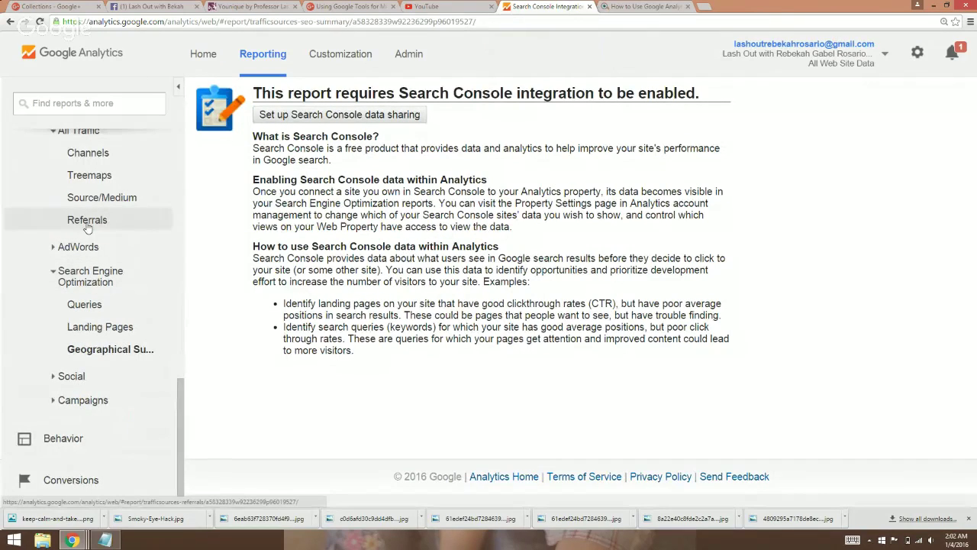
pyautogui.scroll(3, 168, 375)
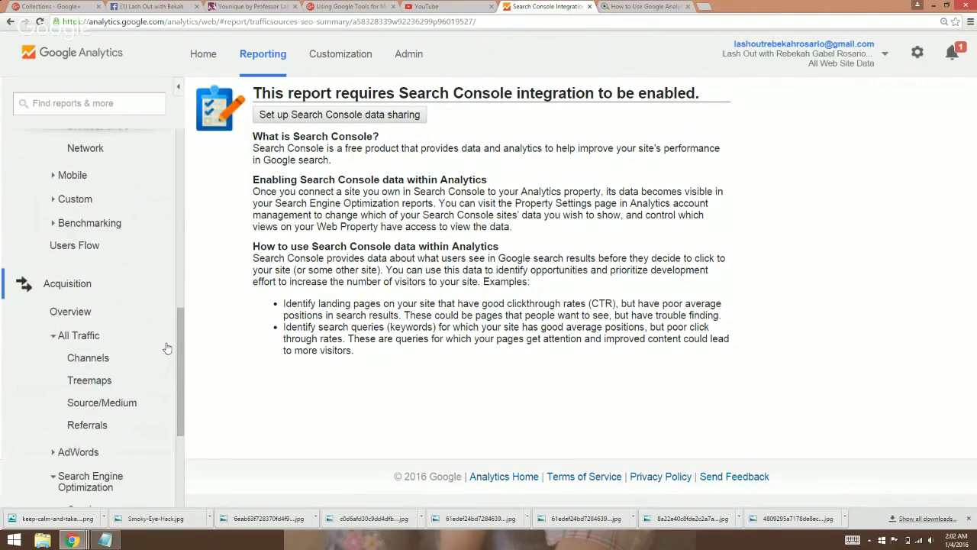
pyautogui.scroll(-1, 169, 374)
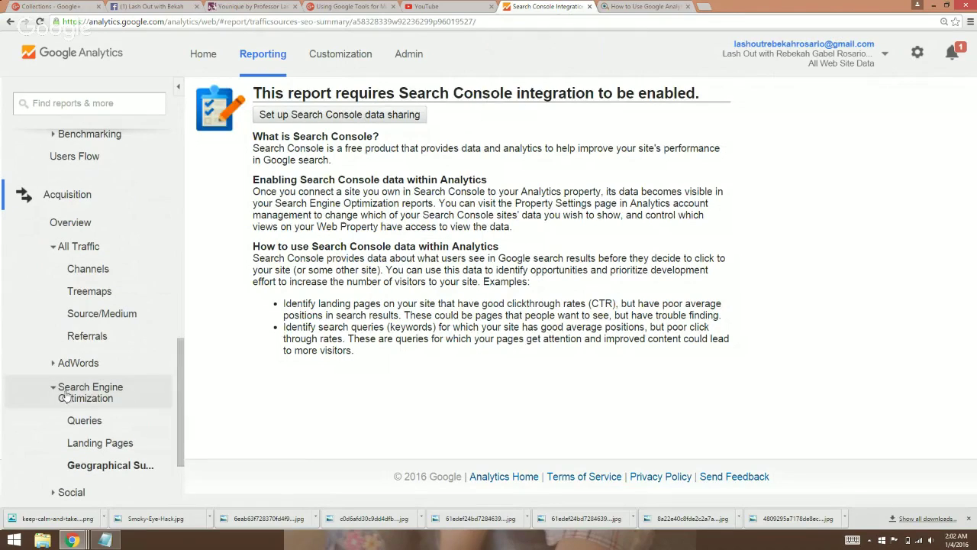
pyautogui.click(69, 493)
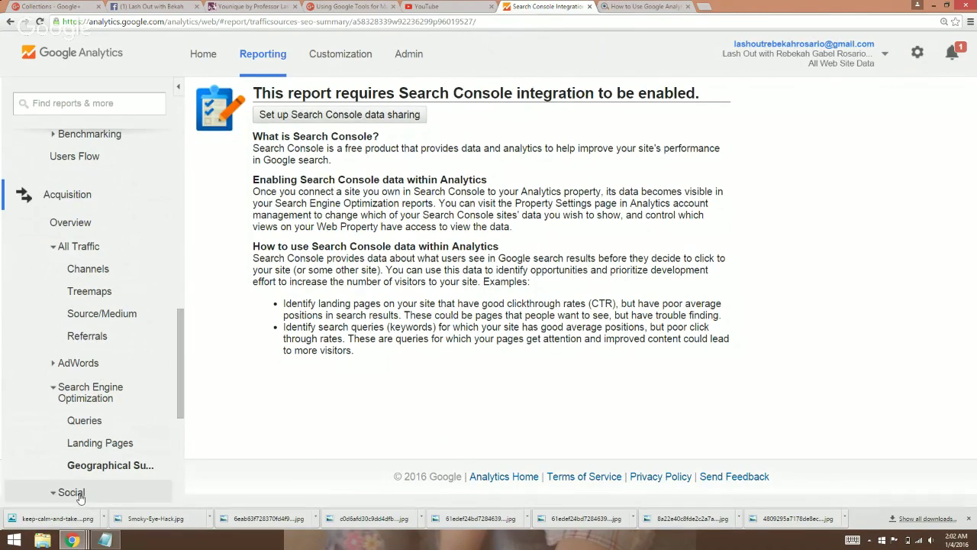
pyautogui.click(76, 494)
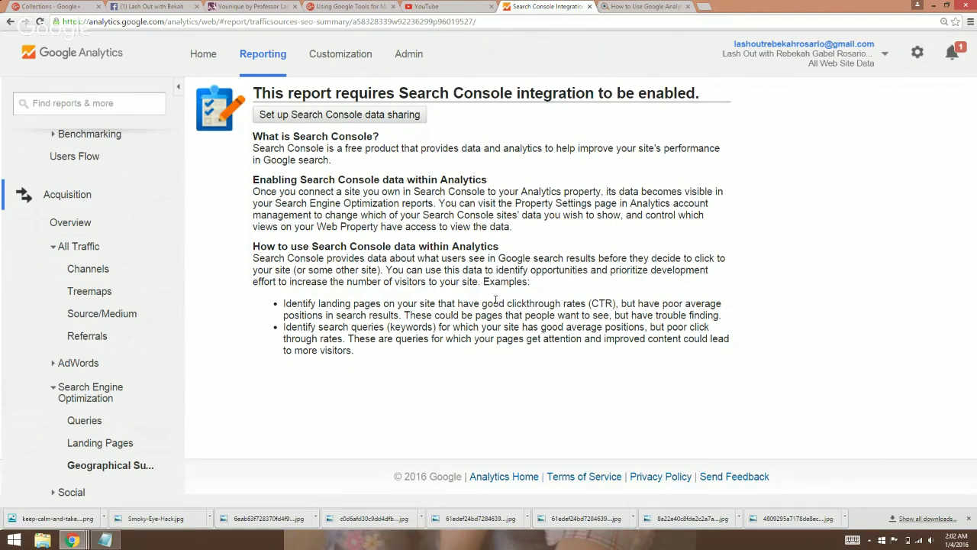
# Step: Expand Social under Acquisition and look through its Overview and Landing Pages reports
pyautogui.scroll(-2, 176, 368)
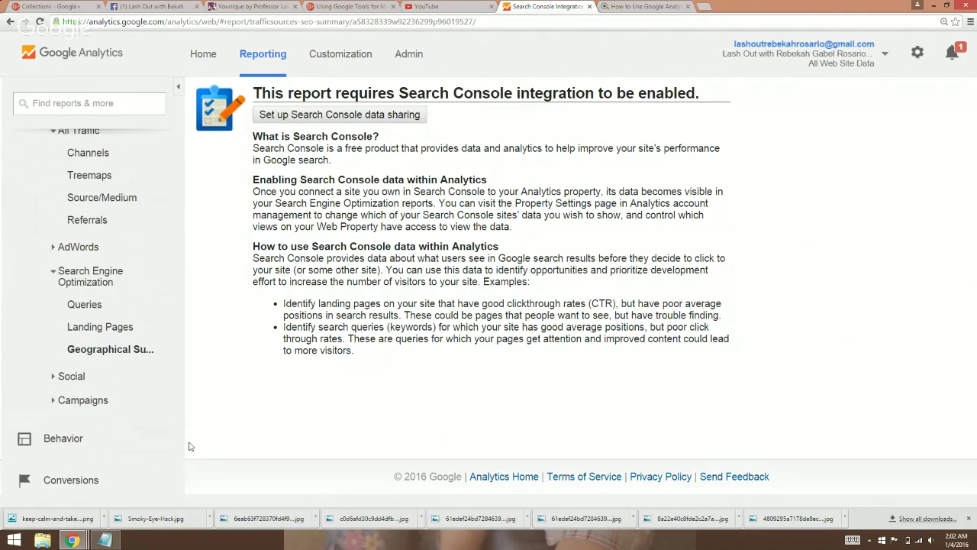
pyautogui.doubleClick(74, 379)
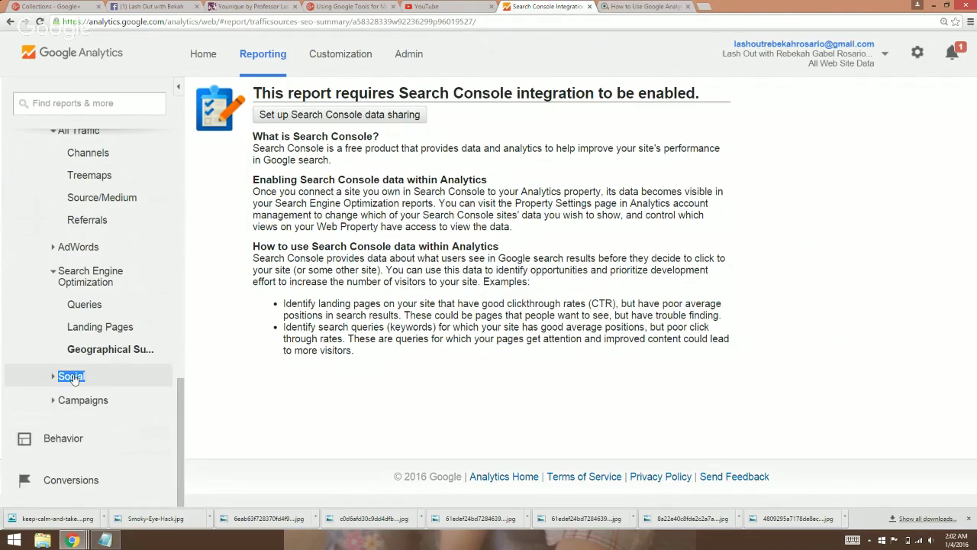
pyautogui.click(74, 377)
pyautogui.click(88, 399)
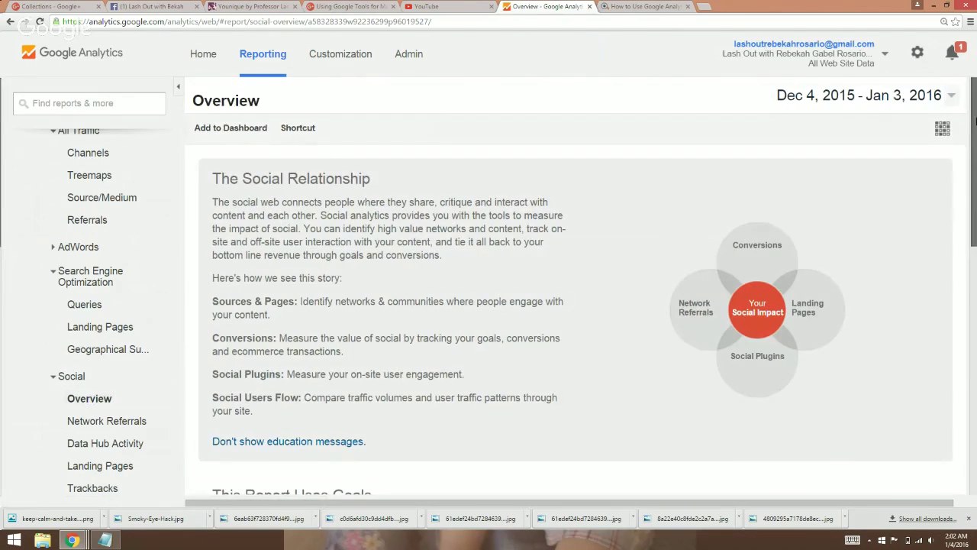
pyautogui.moveTo(976, 118); pyautogui.dragTo(976, 385)
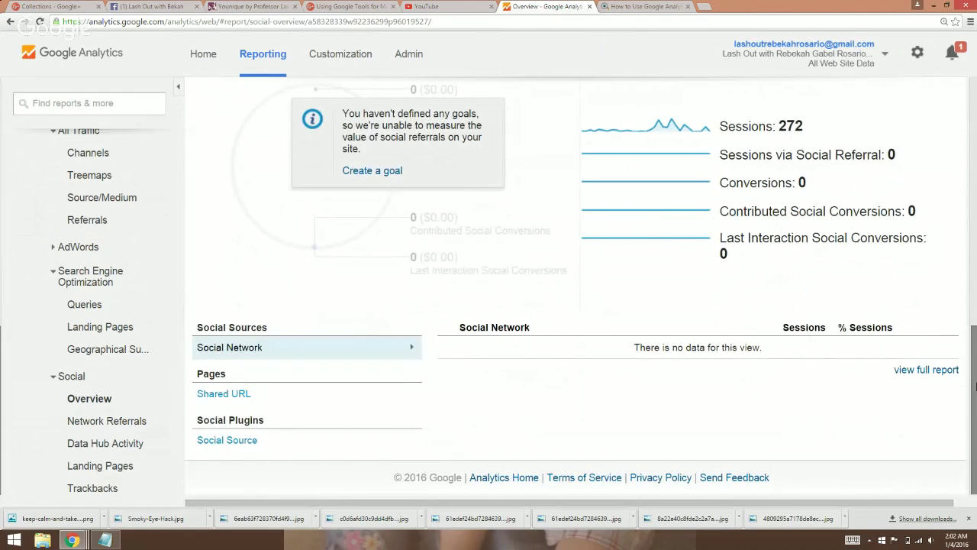
pyautogui.click(96, 472)
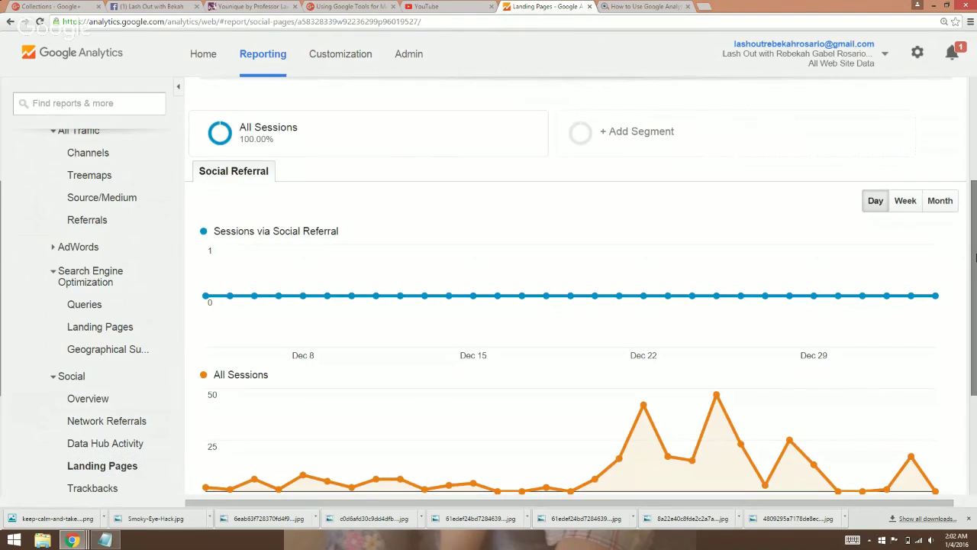
pyautogui.scroll(-3, 975, 369)
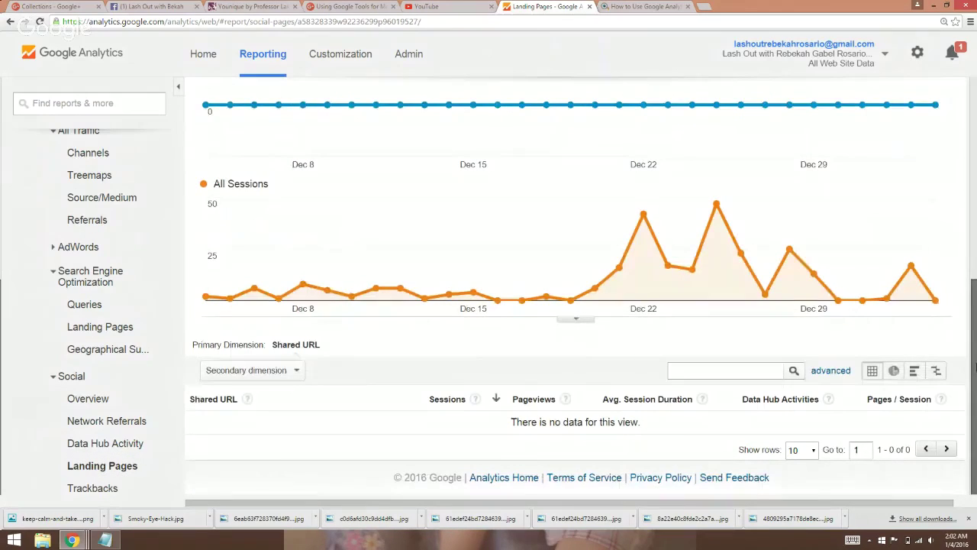
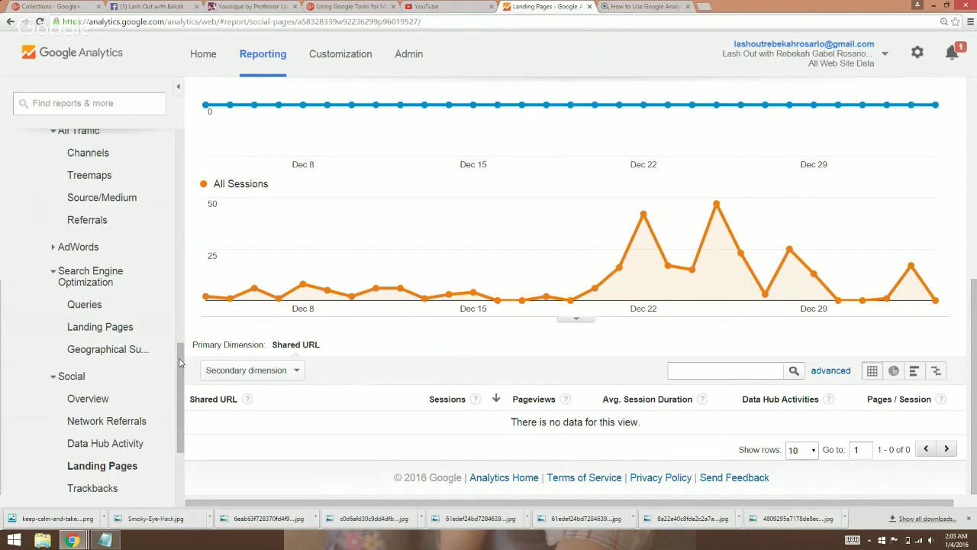
# Step: View the Users Flow report and the Overview report of the Social group under Acquisition
pyautogui.moveTo(180, 362); pyautogui.dragTo(177, 287)
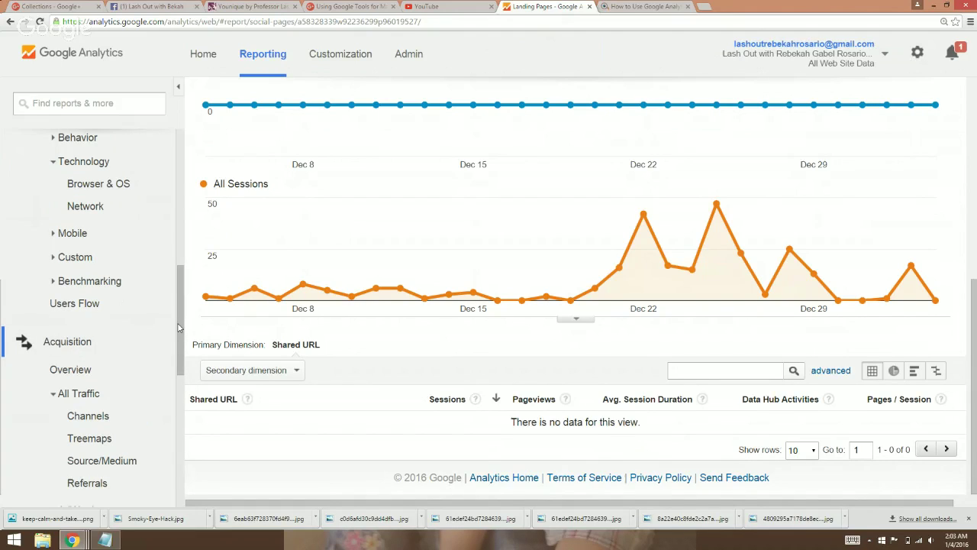
pyautogui.moveTo(178, 327); pyautogui.dragTo(193, 454)
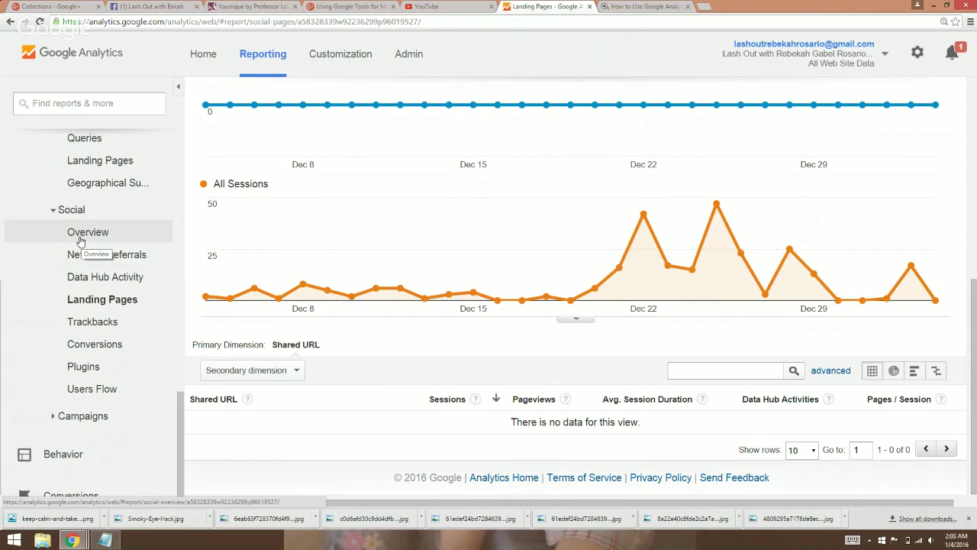
pyautogui.click(95, 395)
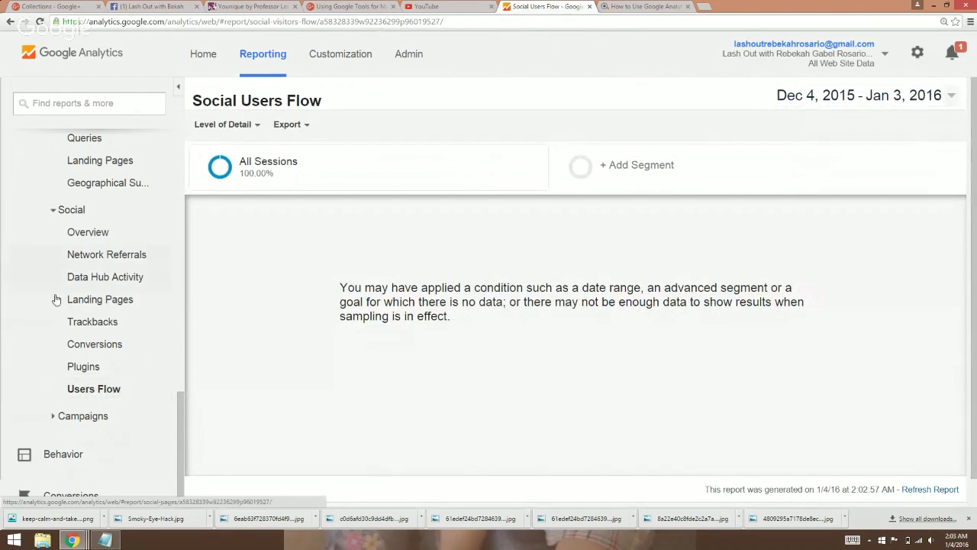
pyautogui.click(73, 235)
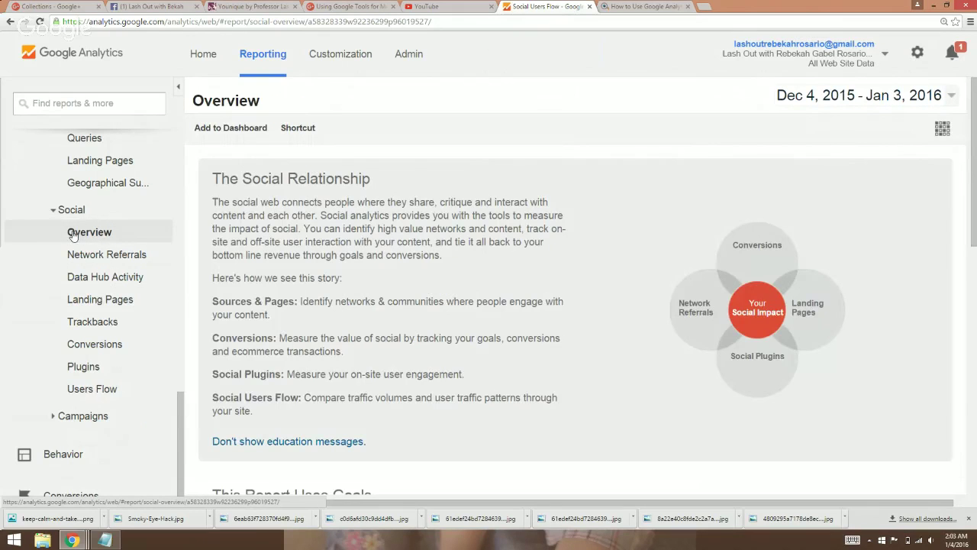
# Step: Open the Location report under Geo, drill into United States and examine the table of sessions by region
pyautogui.moveTo(182, 459); pyautogui.dragTo(164, 245)
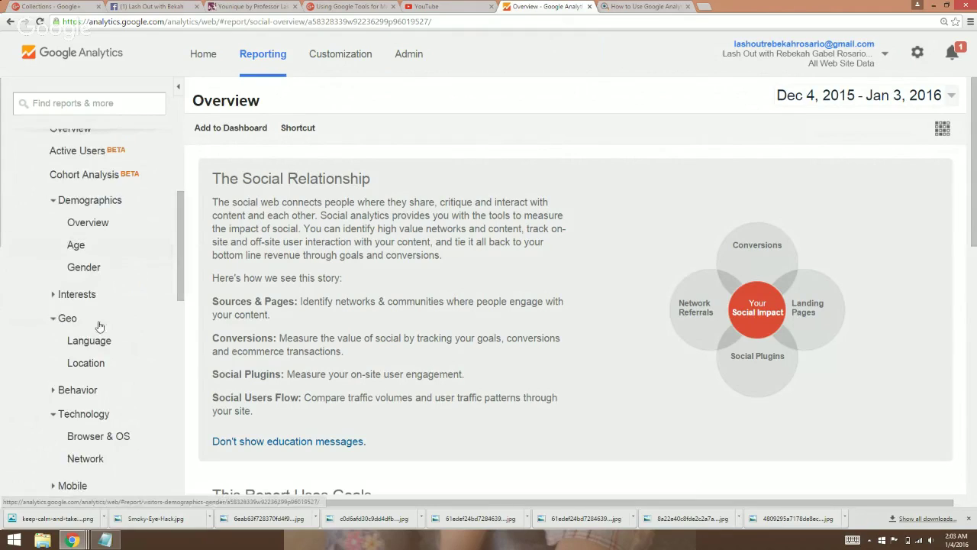
pyautogui.click(88, 363)
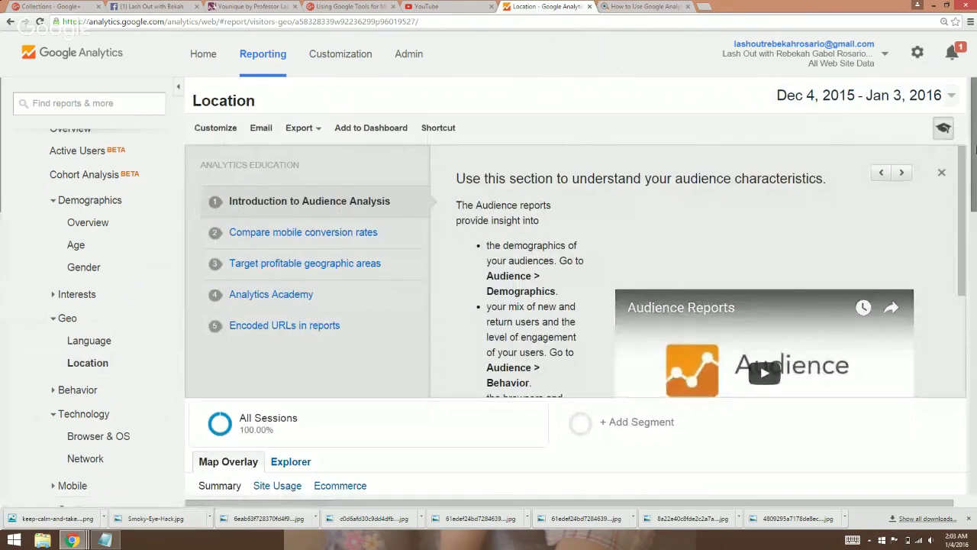
pyautogui.scroll(-8, 289, 422)
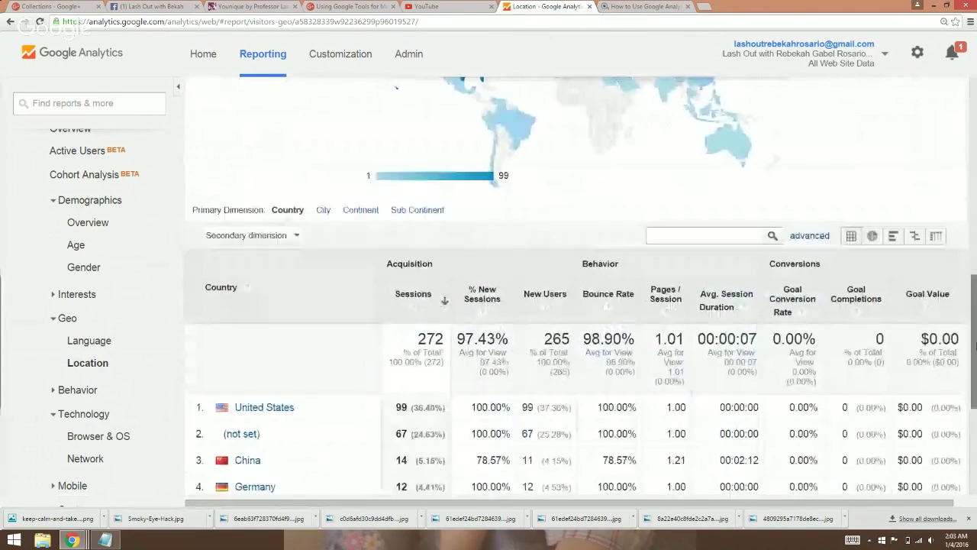
pyautogui.click(274, 406)
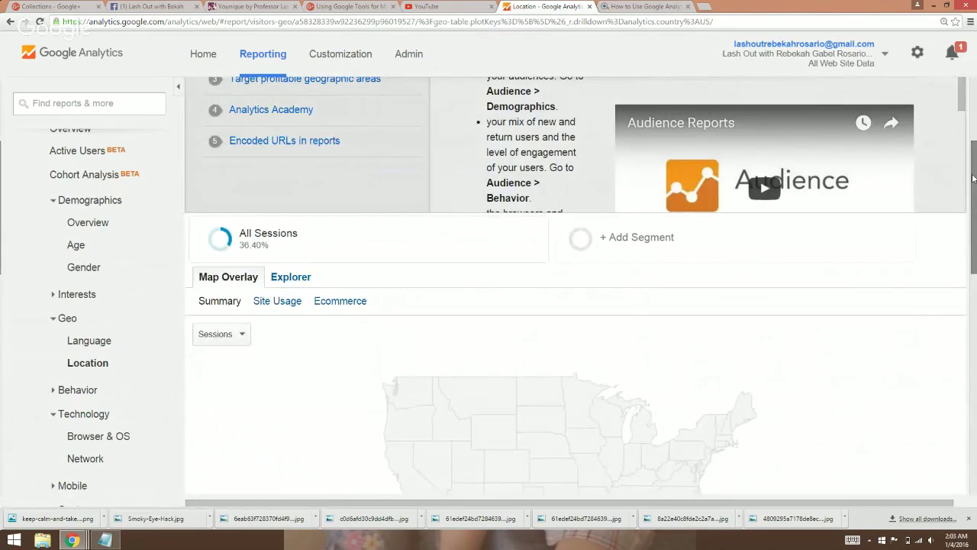
pyautogui.moveTo(974, 179); pyautogui.dragTo(975, 363)
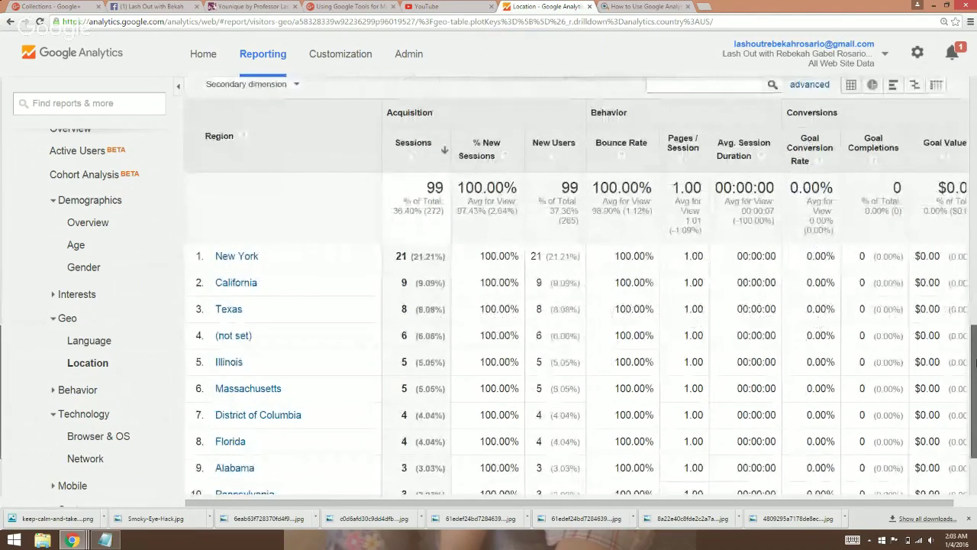
pyautogui.moveTo(975, 363); pyautogui.dragTo(976, 399)
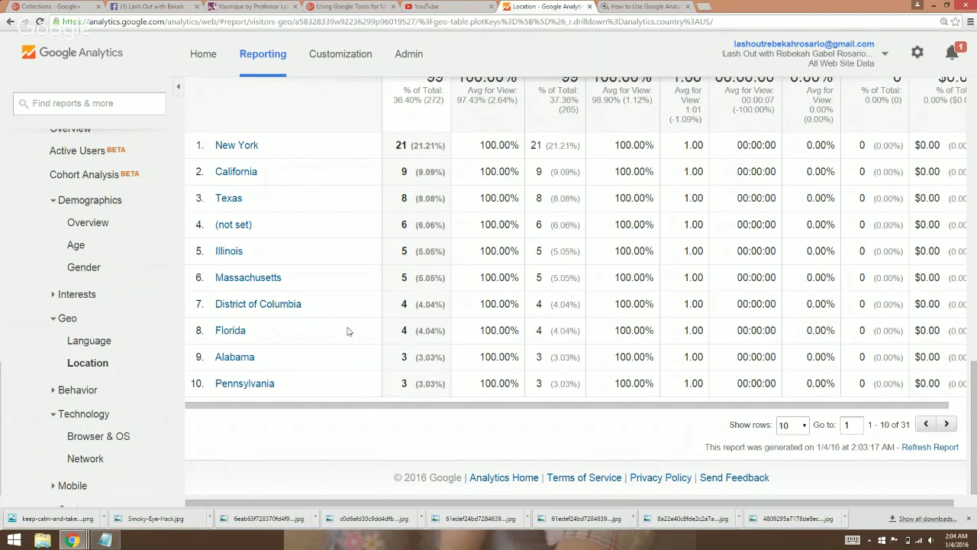
# Step: Open the Language report under Geo, drill into the es language and examine its sessions data
pyautogui.click(96, 343)
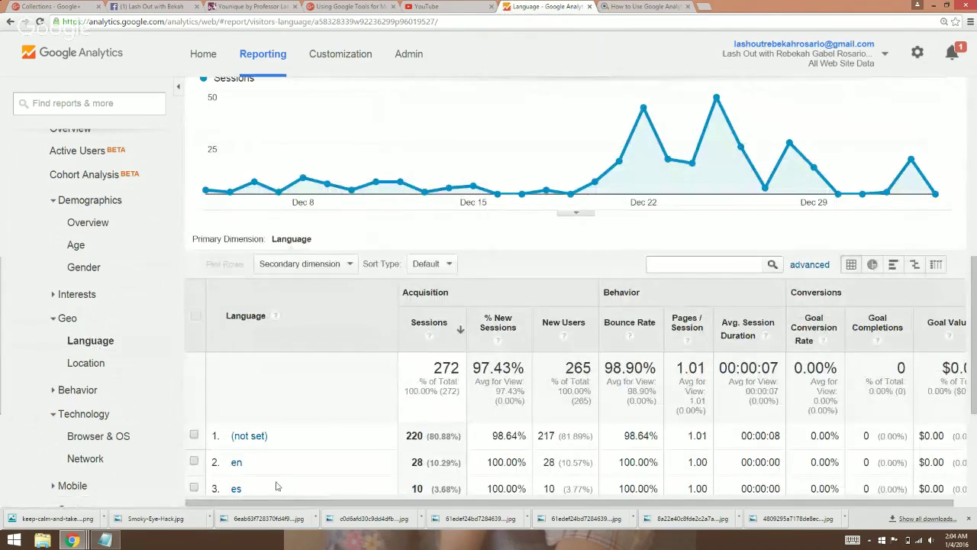
pyautogui.click(236, 490)
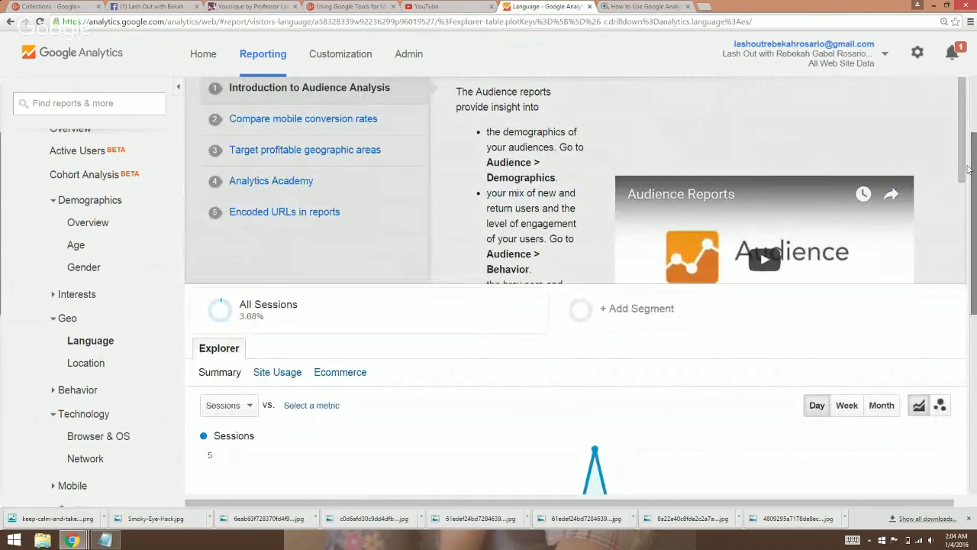
pyautogui.moveTo(968, 170); pyautogui.dragTo(974, 365)
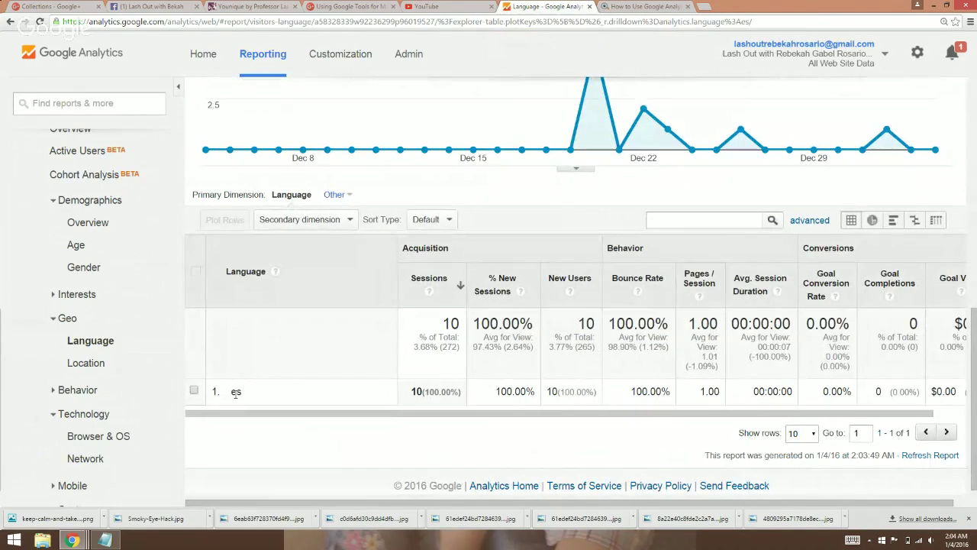
# Step: Examine the browser table in Browser & OS under Technology and the device category table in the Mobile Overview report
pyautogui.click(94, 437)
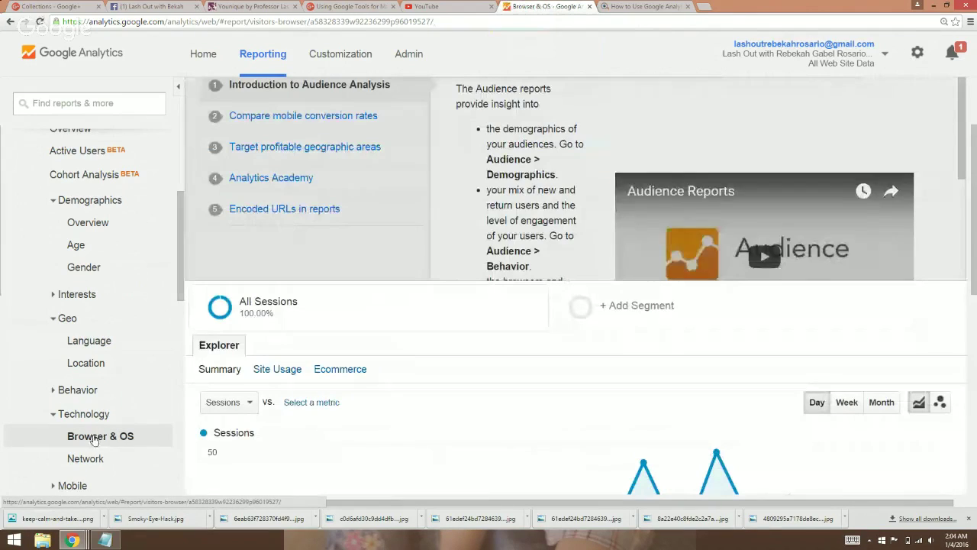
pyautogui.moveTo(971, 185); pyautogui.dragTo(974, 372)
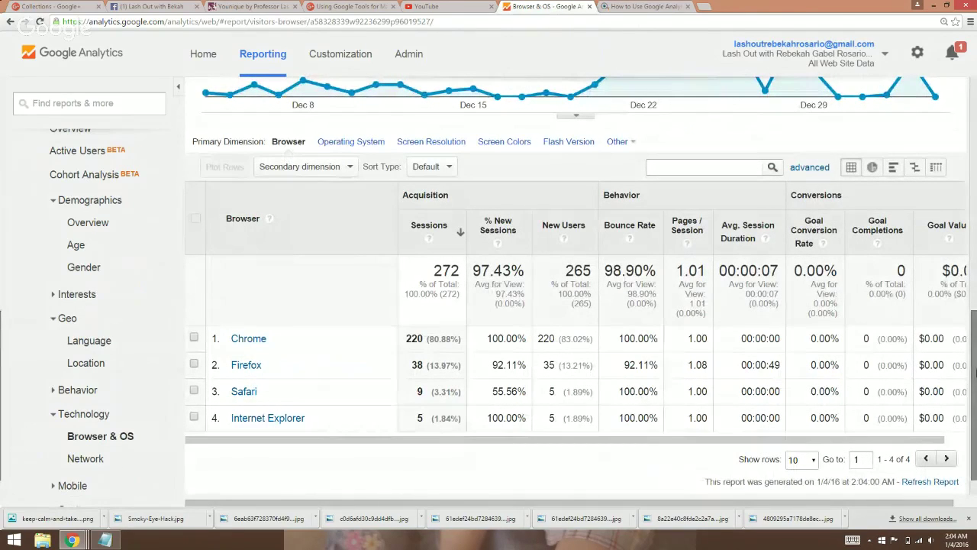
pyautogui.click(72, 491)
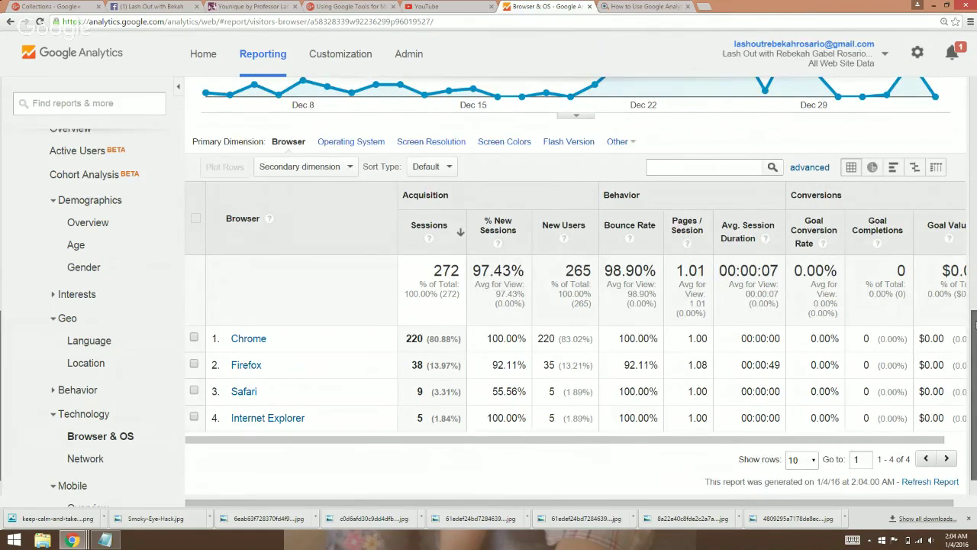
pyautogui.scroll(-1, 974, 295)
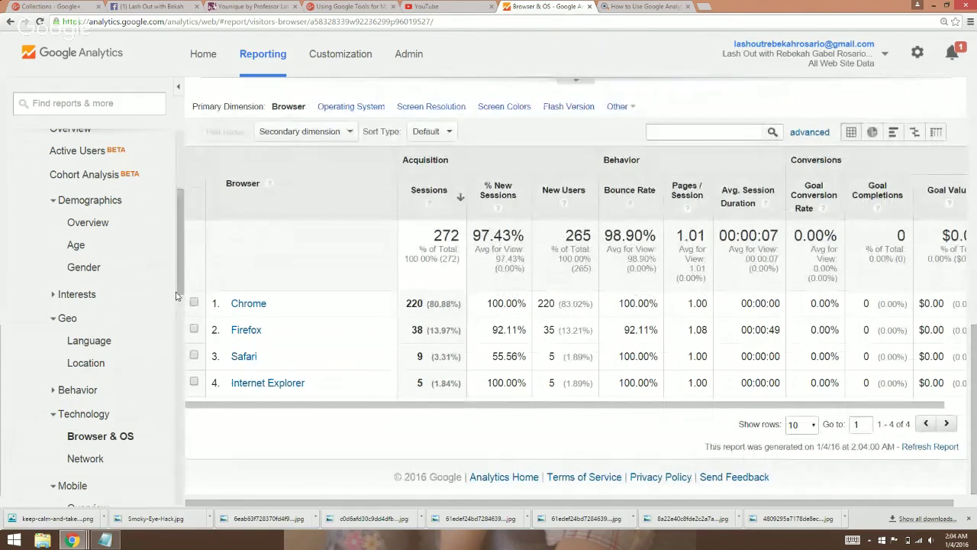
pyautogui.scroll(-2, 182, 330)
pyautogui.scroll(-2, 182, 330)
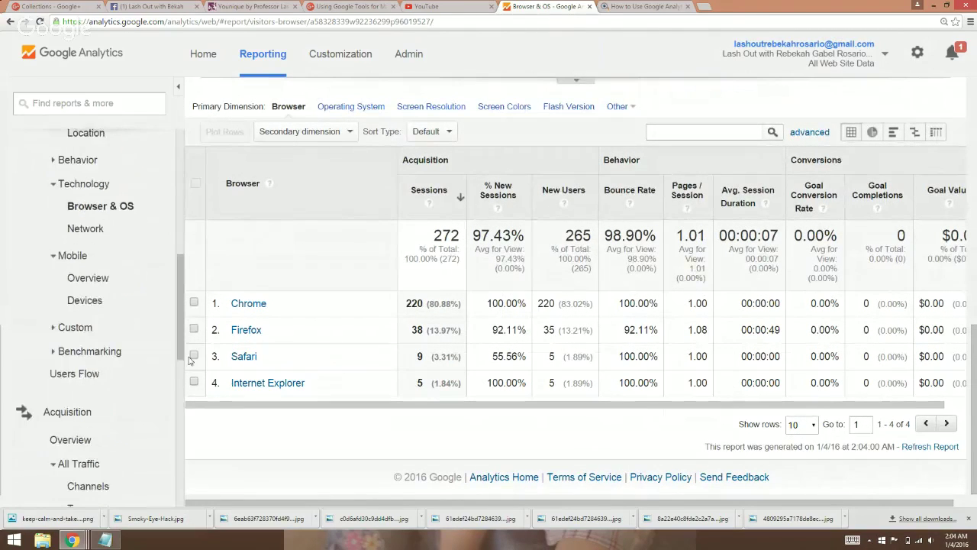
pyautogui.click(97, 275)
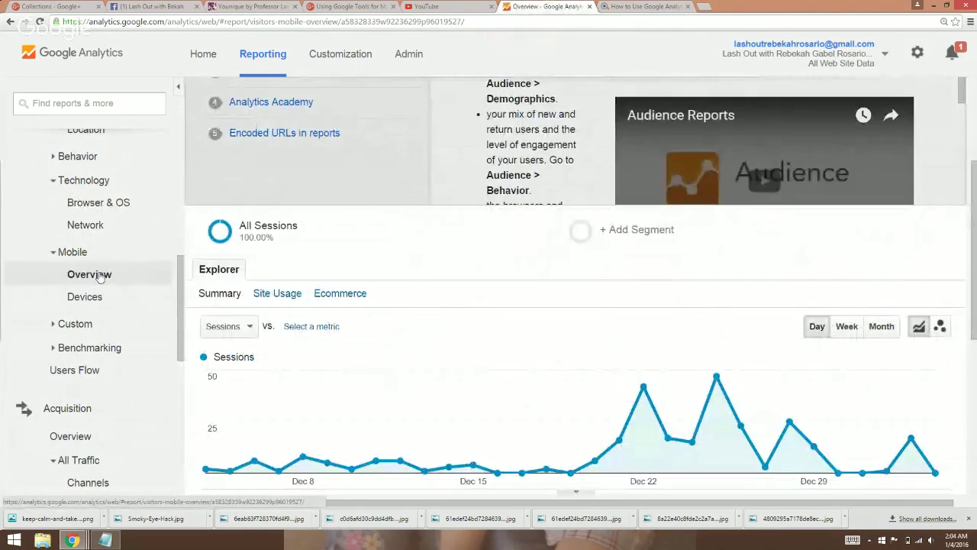
pyautogui.moveTo(976, 280); pyautogui.dragTo(975, 435)
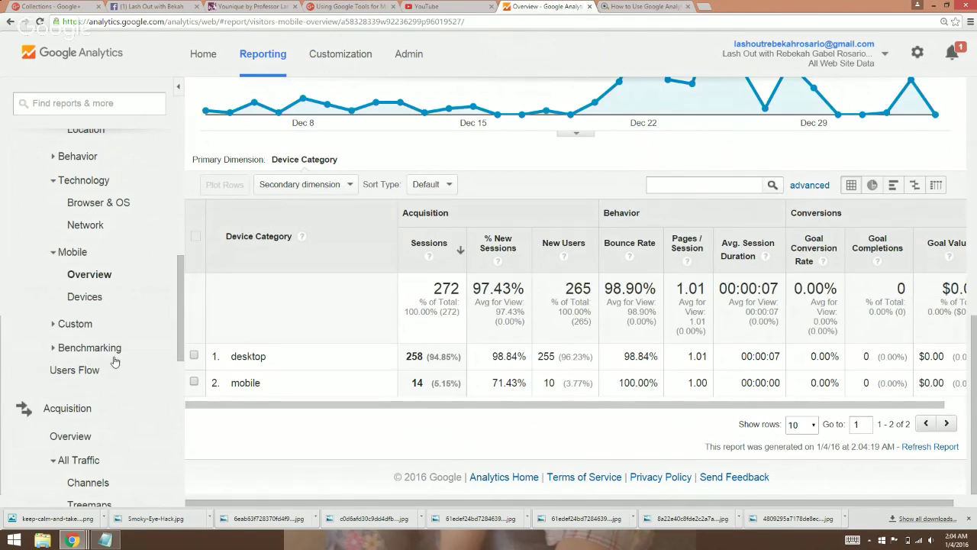
pyautogui.click(89, 274)
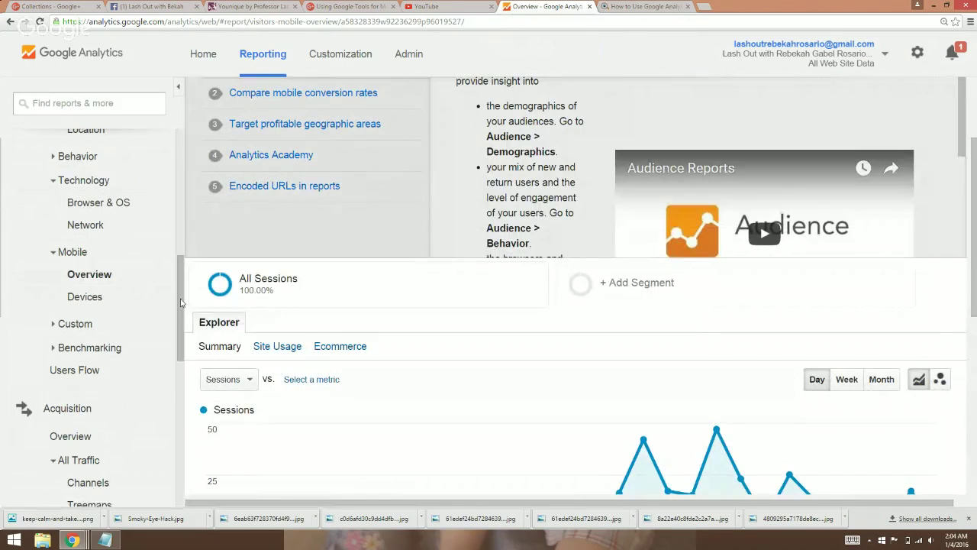
# Step: Return to the Location report under Geo and examine the table of sessions by country
pyautogui.scroll(3, 76, 290)
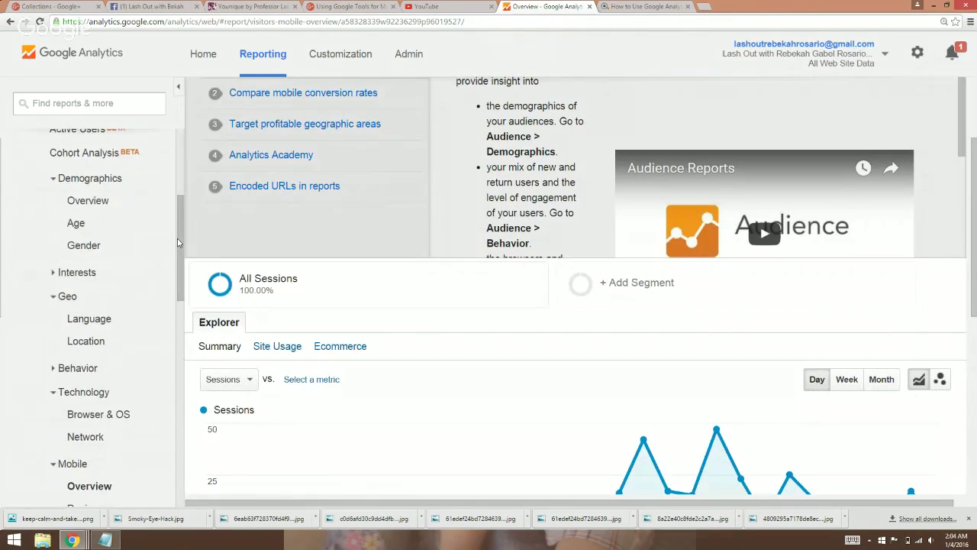
pyautogui.click(76, 299)
pyautogui.click(76, 298)
pyautogui.click(78, 341)
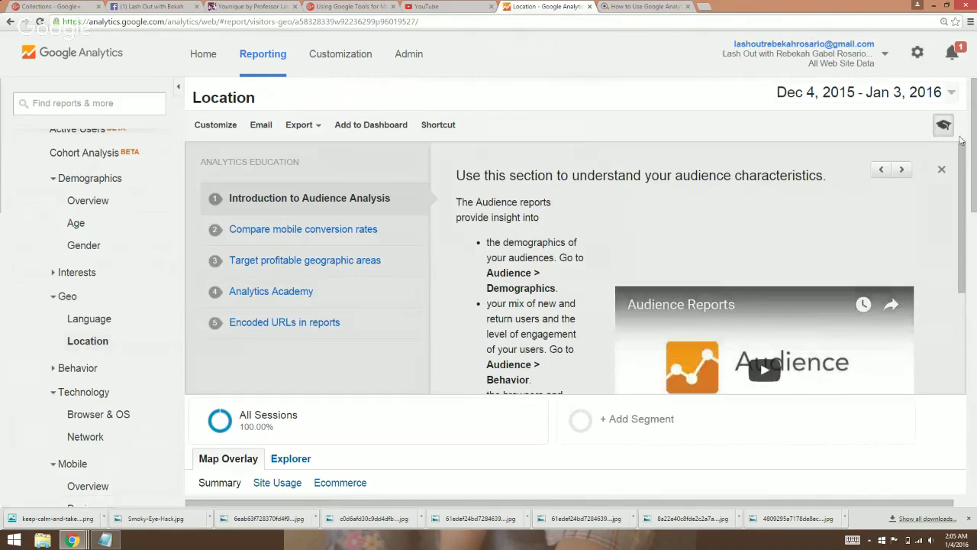
pyautogui.moveTo(974, 192); pyautogui.dragTo(974, 356)
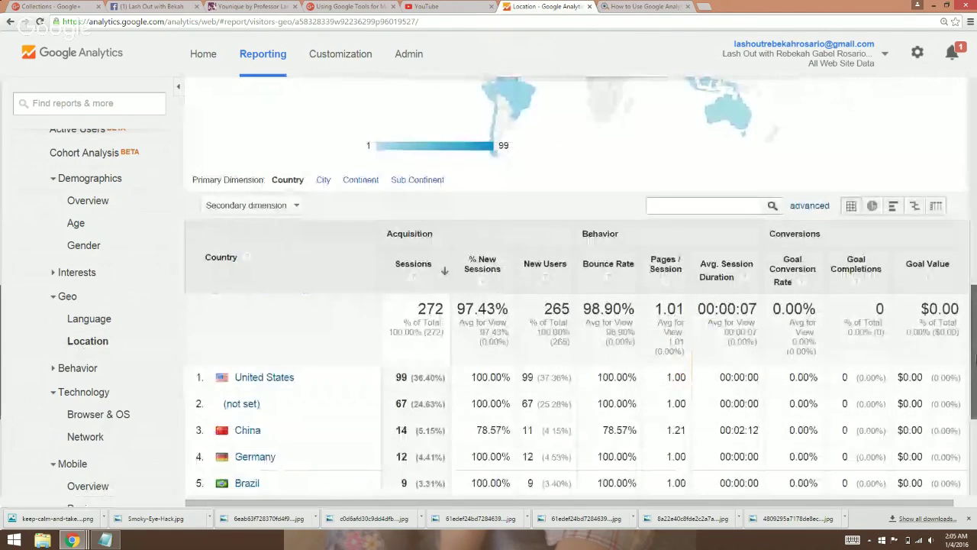
# Step: Show the location breakdown as a pie chart, examine it by country and by the City primary dimension
pyautogui.click(872, 207)
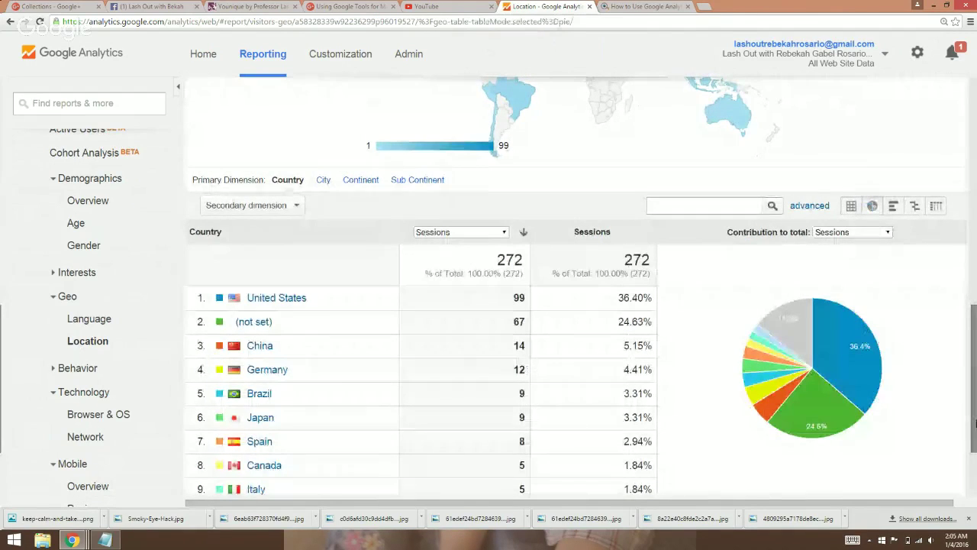
pyautogui.moveTo(975, 389); pyautogui.dragTo(976, 455)
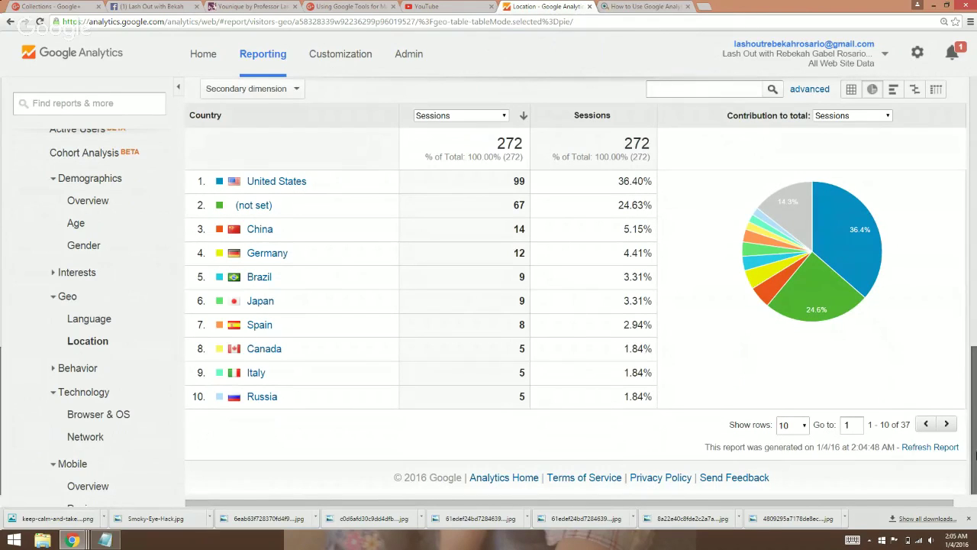
pyautogui.moveTo(975, 454); pyautogui.dragTo(975, 347)
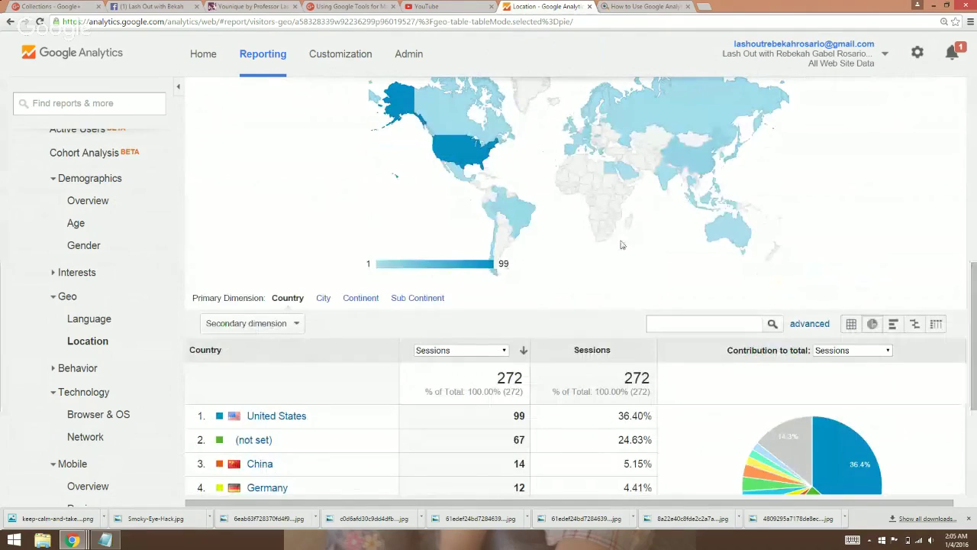
pyautogui.click(323, 300)
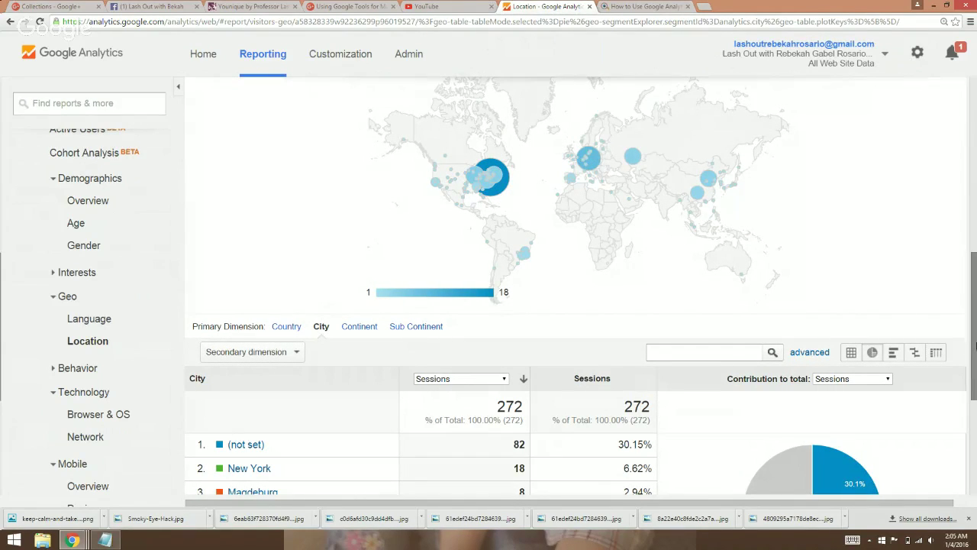
pyautogui.moveTo(974, 379); pyautogui.dragTo(974, 469)
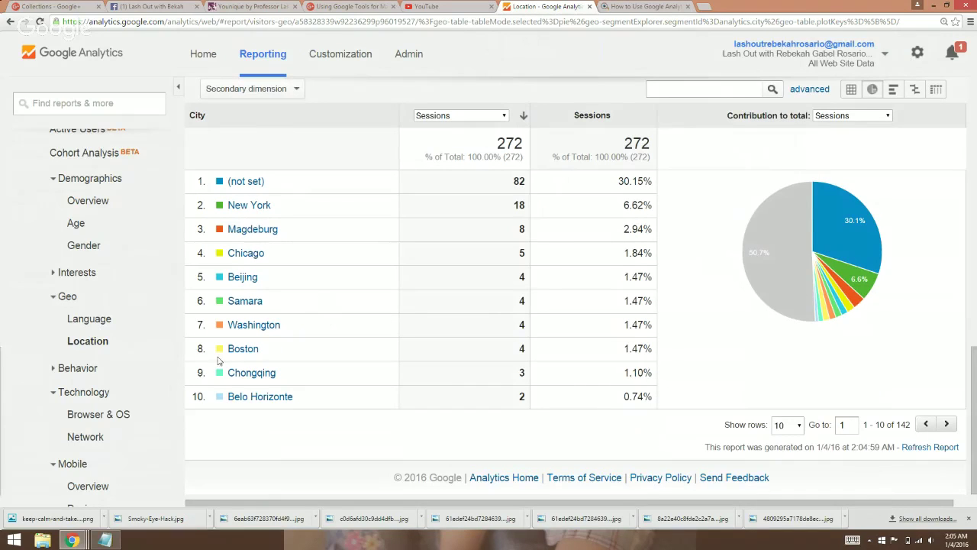
# Step: Expand Interests under Audience and open its Overview report
pyautogui.click(79, 274)
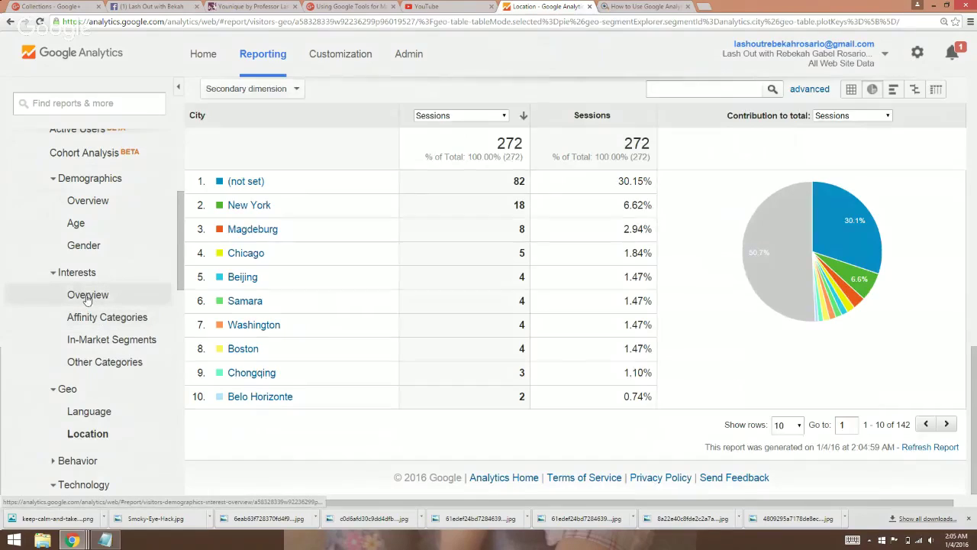
pyautogui.click(87, 298)
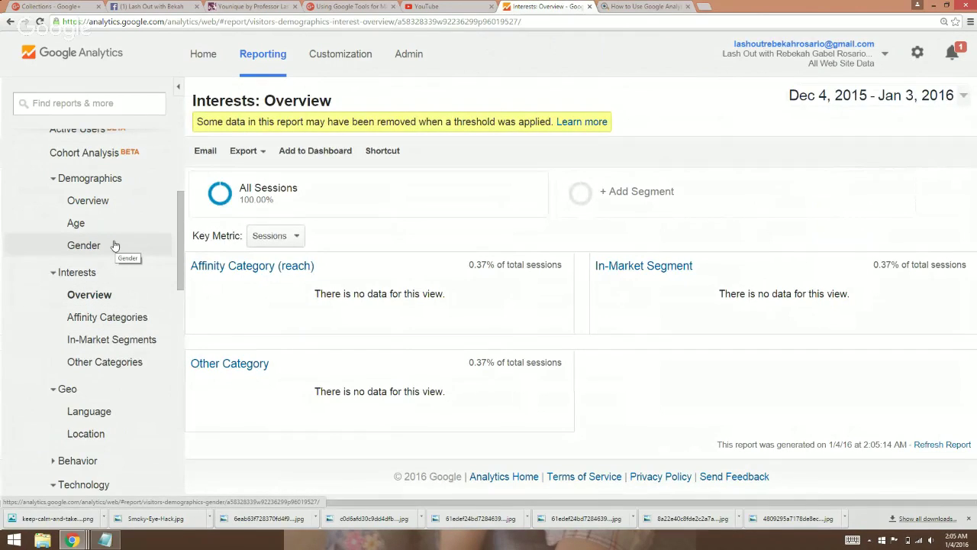
pyautogui.moveTo(181, 248); pyautogui.dragTo(194, 438)
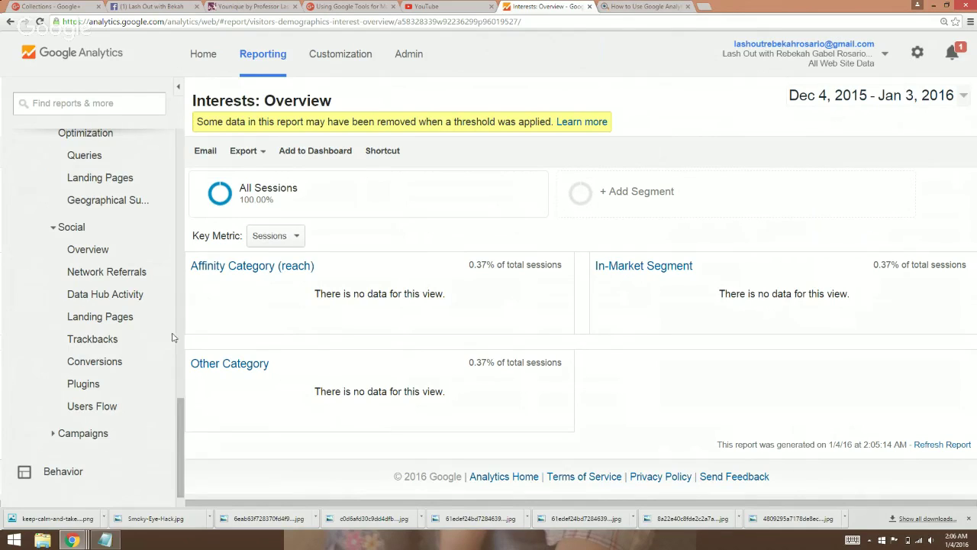
pyautogui.rightClick(180, 437)
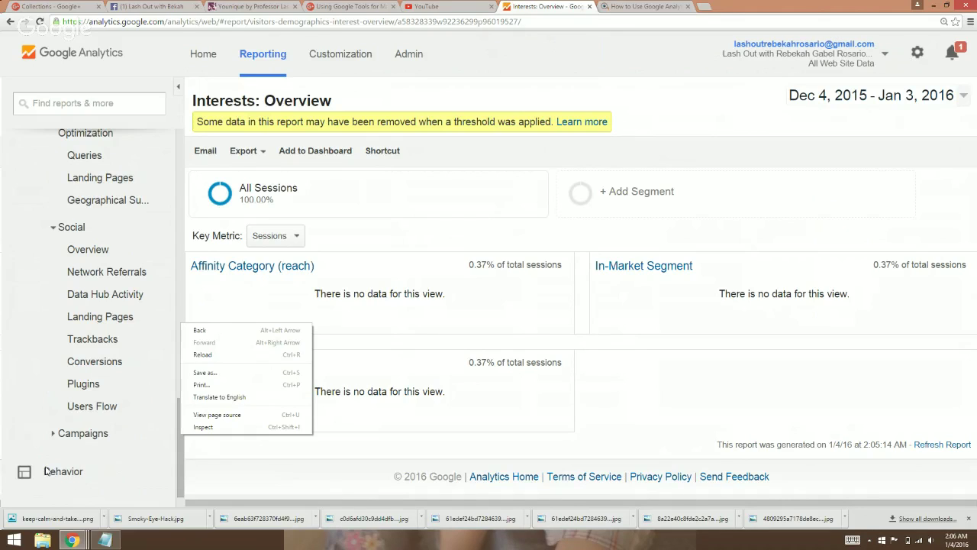
pyautogui.click(176, 478)
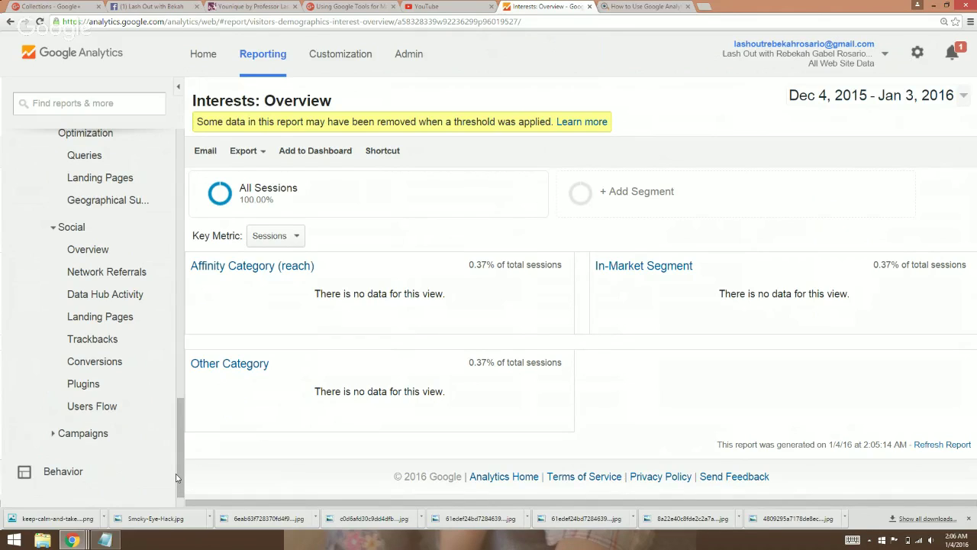
pyautogui.moveTo(177, 478); pyautogui.dragTo(168, 191)
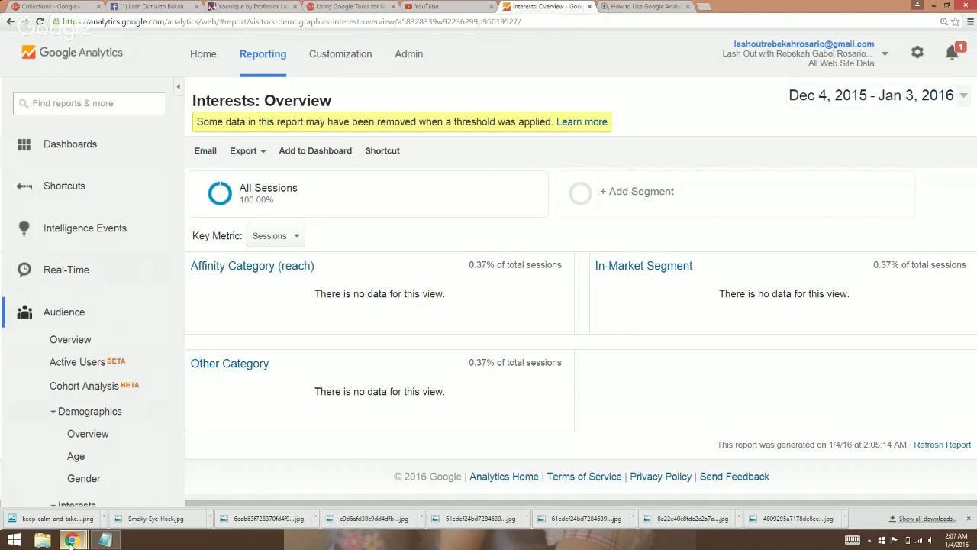
# Step: Switch to the Google Hangouts window and try to stop the broadcast
pyautogui.moveTo(71, 540)
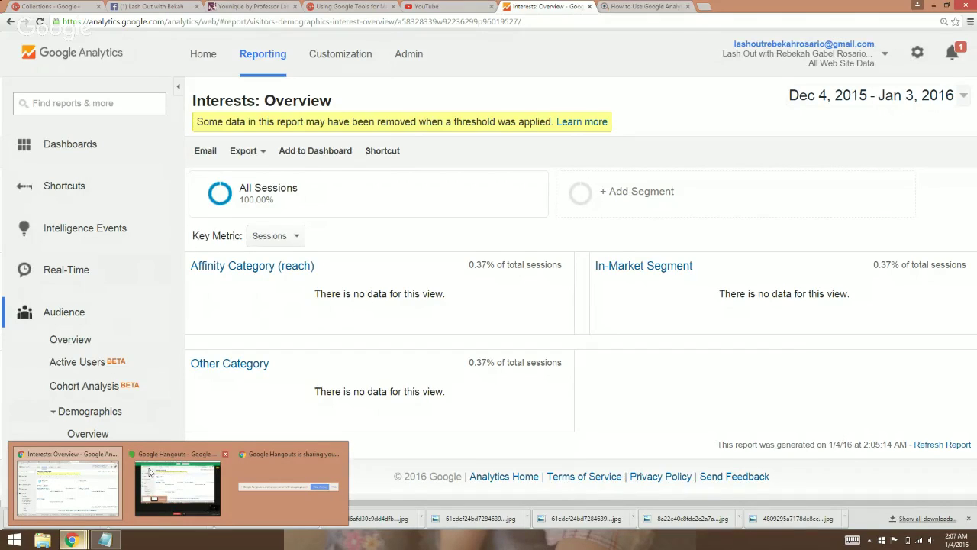
pyautogui.moveTo(216, 477)
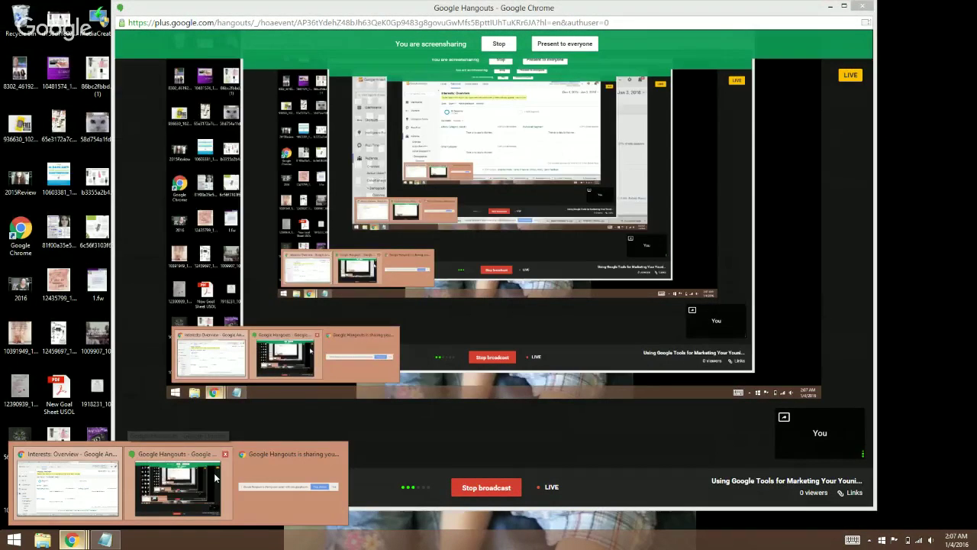
pyautogui.click(215, 477)
pyautogui.rightClick(493, 491)
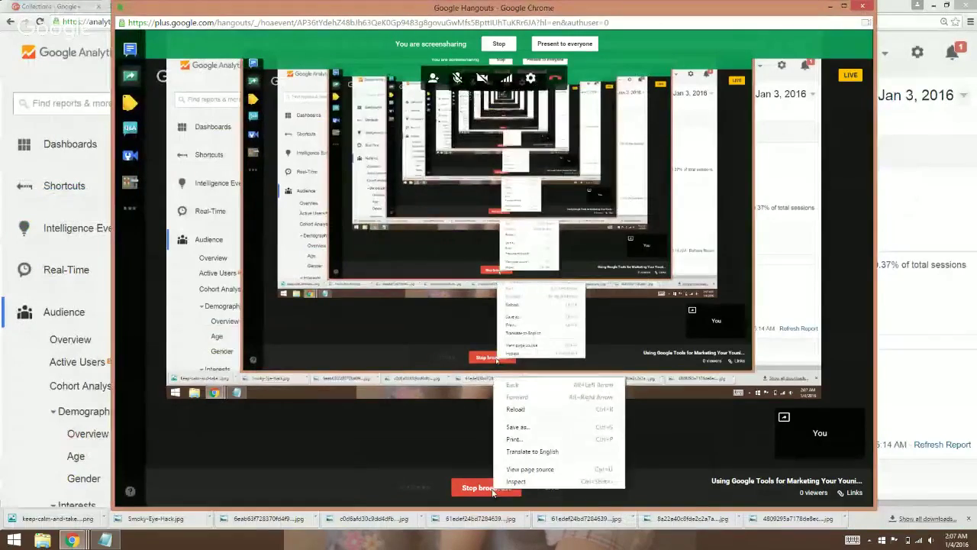